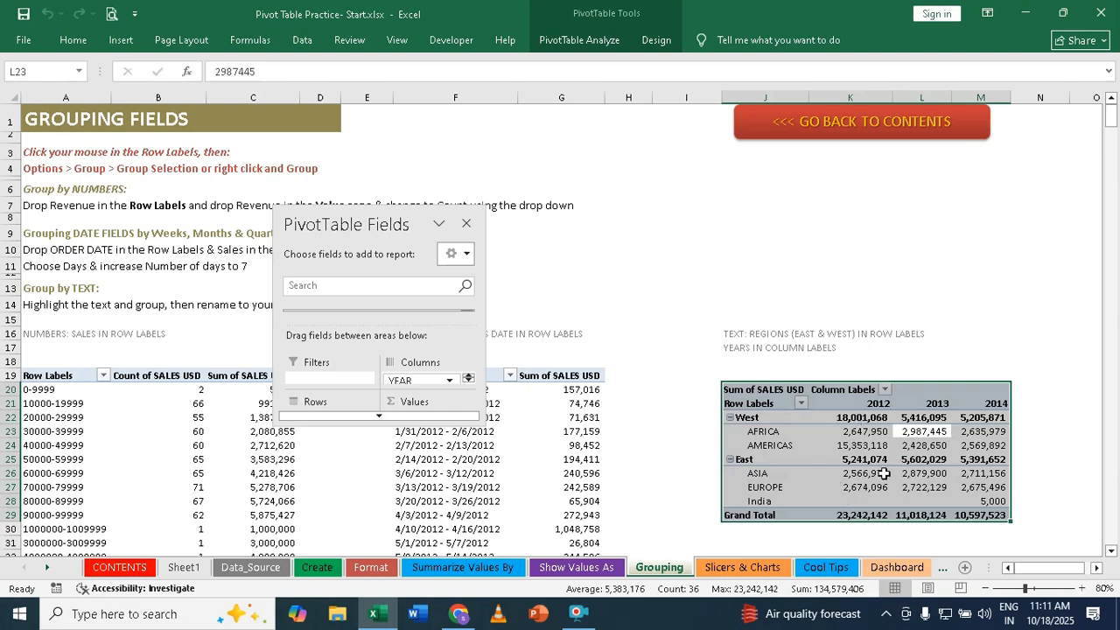
# - Copy the regions-by-year pivot table from the Grouping sheet to cell F6 of Slicers & Charts and auto-fit column H
pyautogui.moveTo(884, 473)
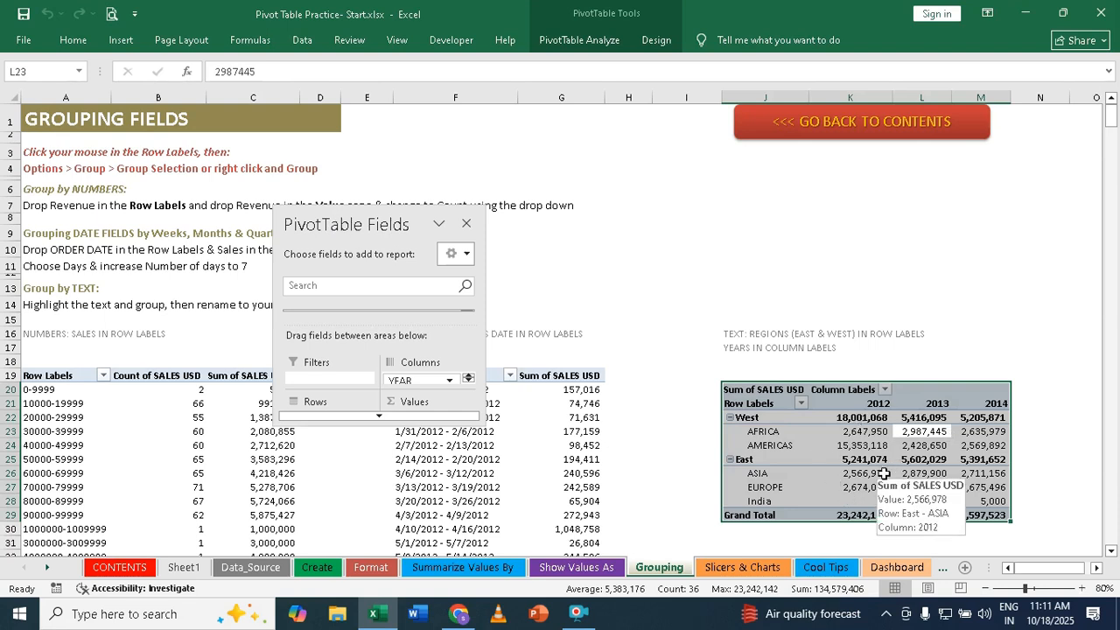
pyautogui.hotkey('ctrl', 'c')
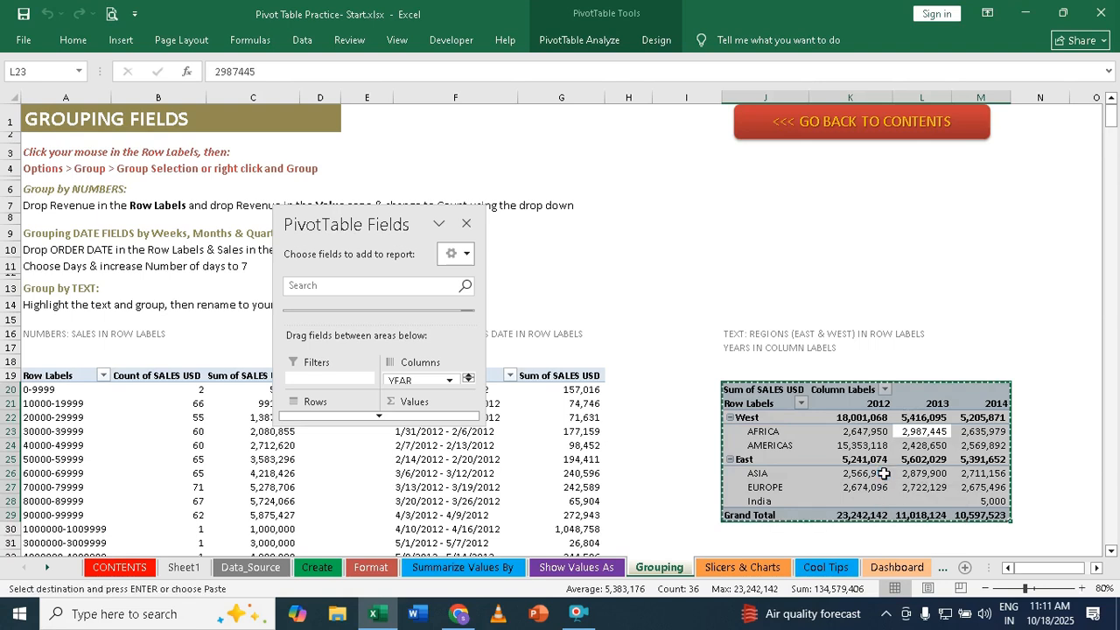
pyautogui.click(742, 569)
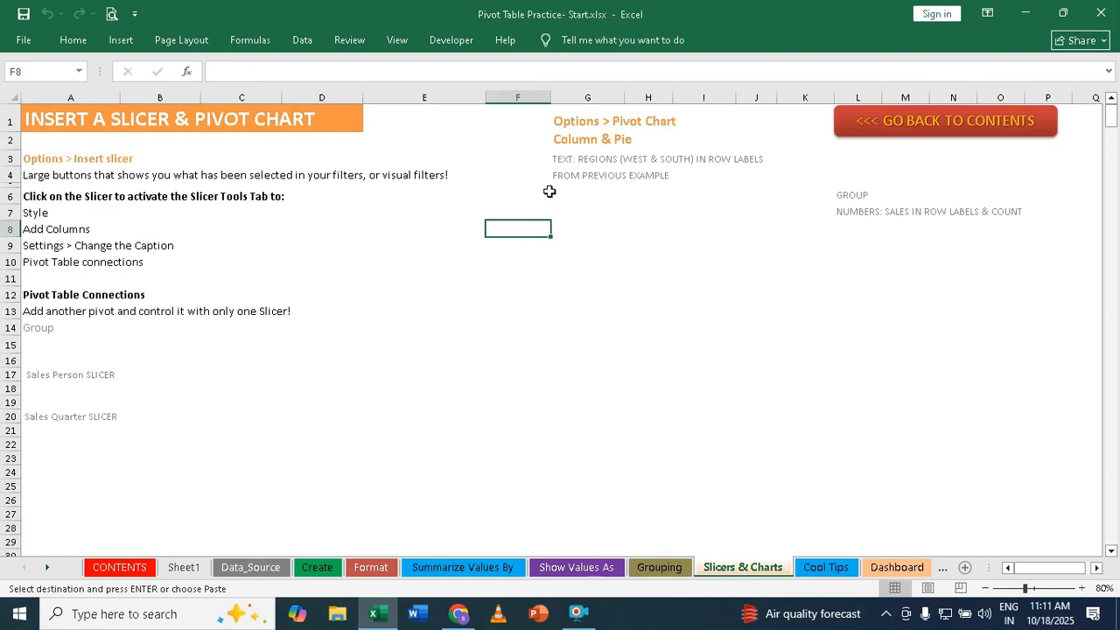
pyautogui.click(553, 200)
pyautogui.click(558, 232)
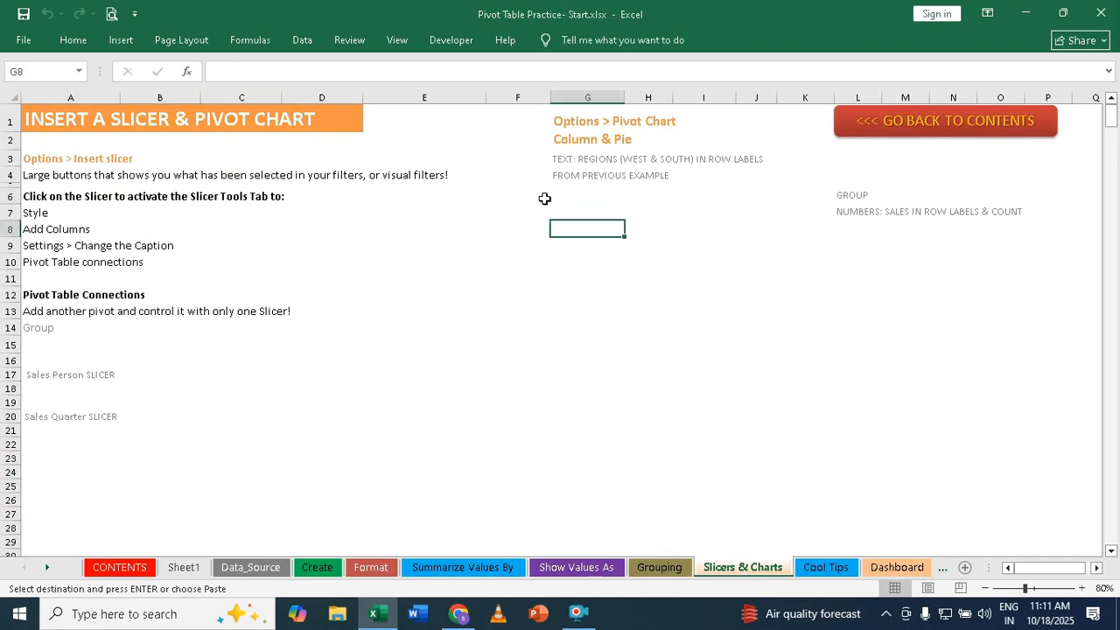
pyautogui.click(522, 203)
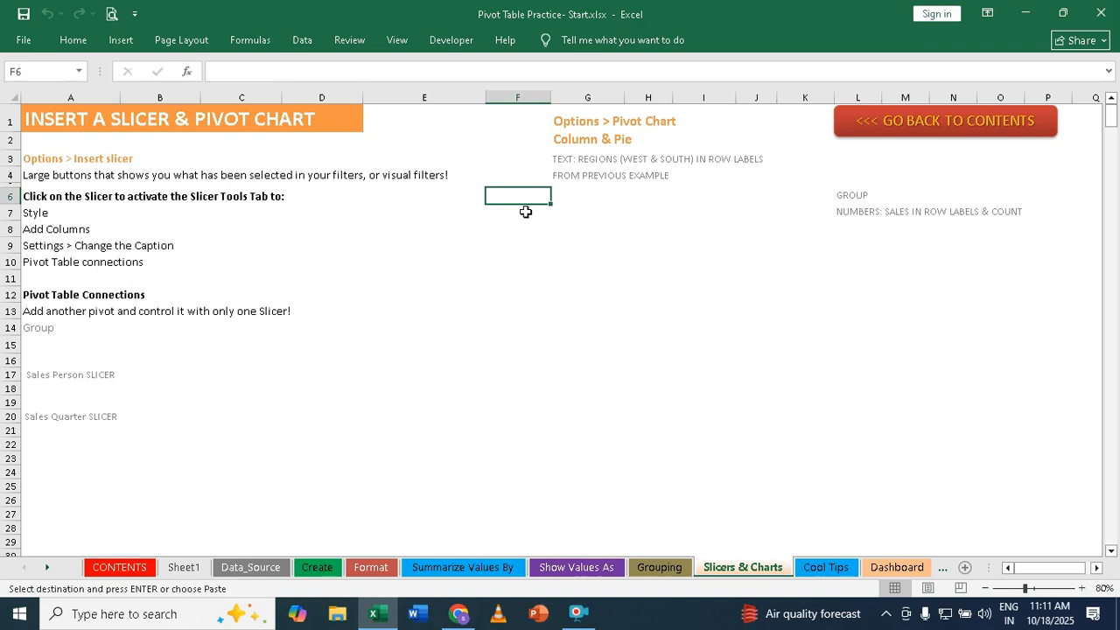
pyautogui.hotkey('ctrl', 'v')
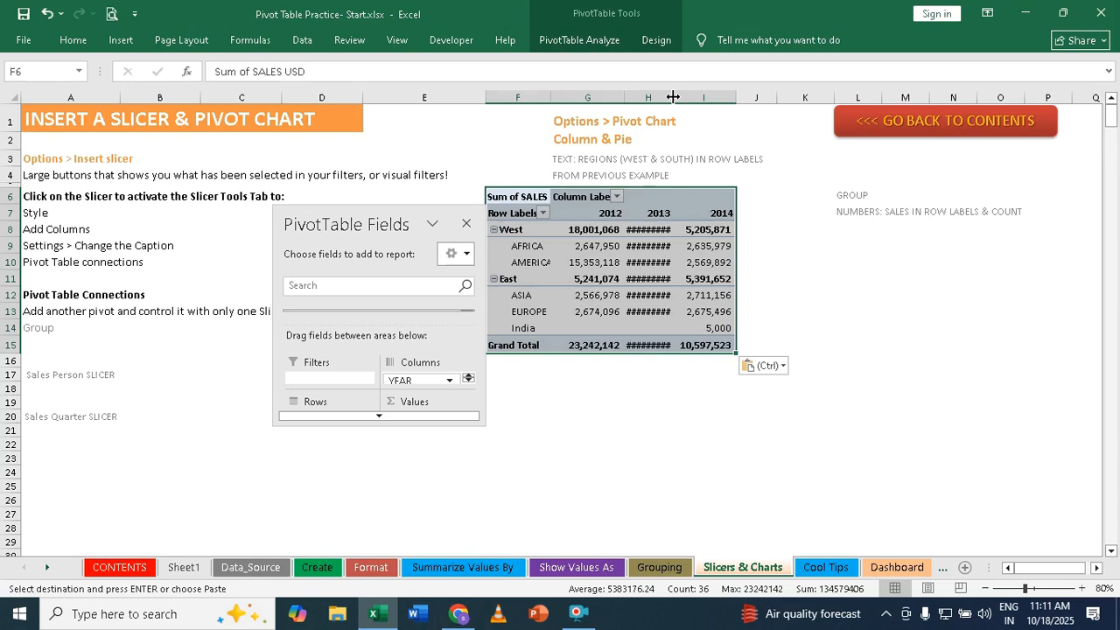
pyautogui.doubleClick(673, 97)
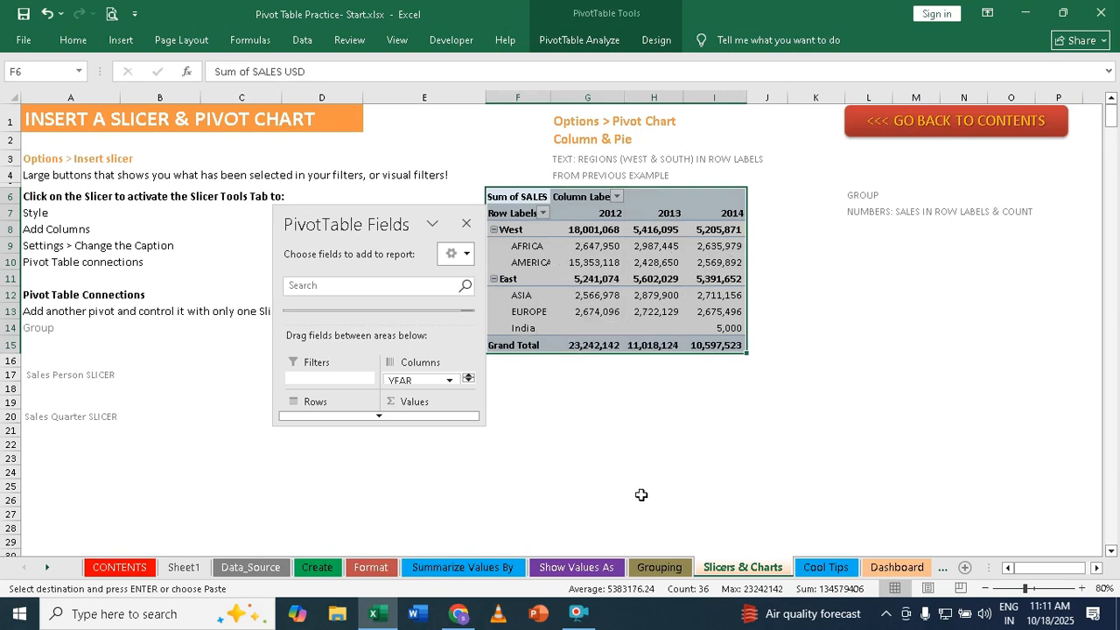
# - Move the PivotTable Fields pane to the empty area beyond the pasted pivot table on the Slicers & Charts sheet
pyautogui.click(669, 569)
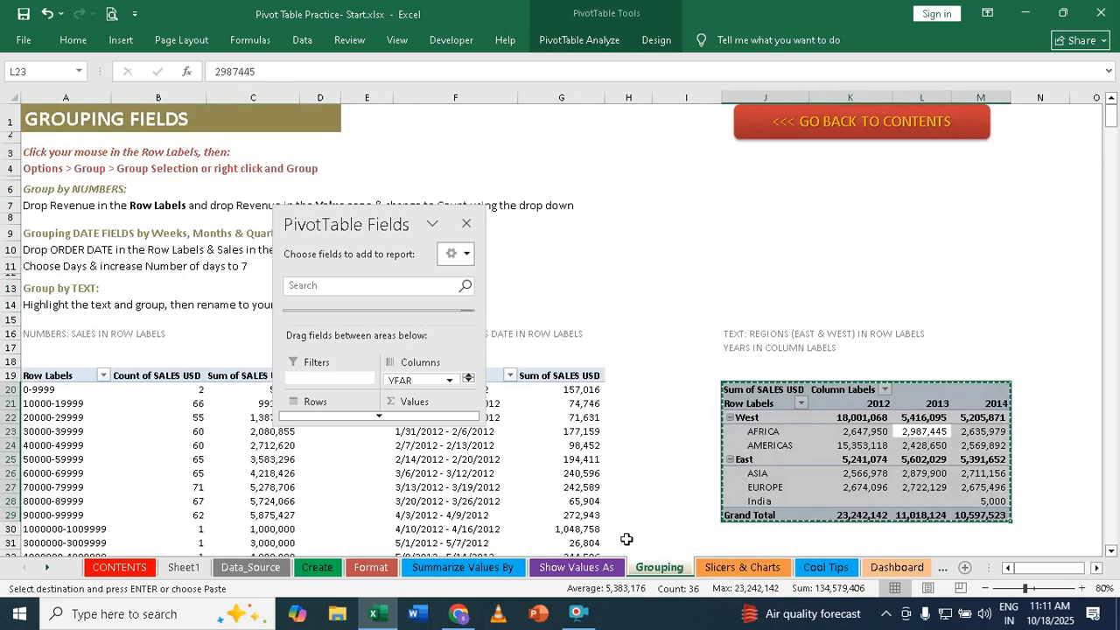
pyautogui.click(709, 569)
pyautogui.click(637, 259)
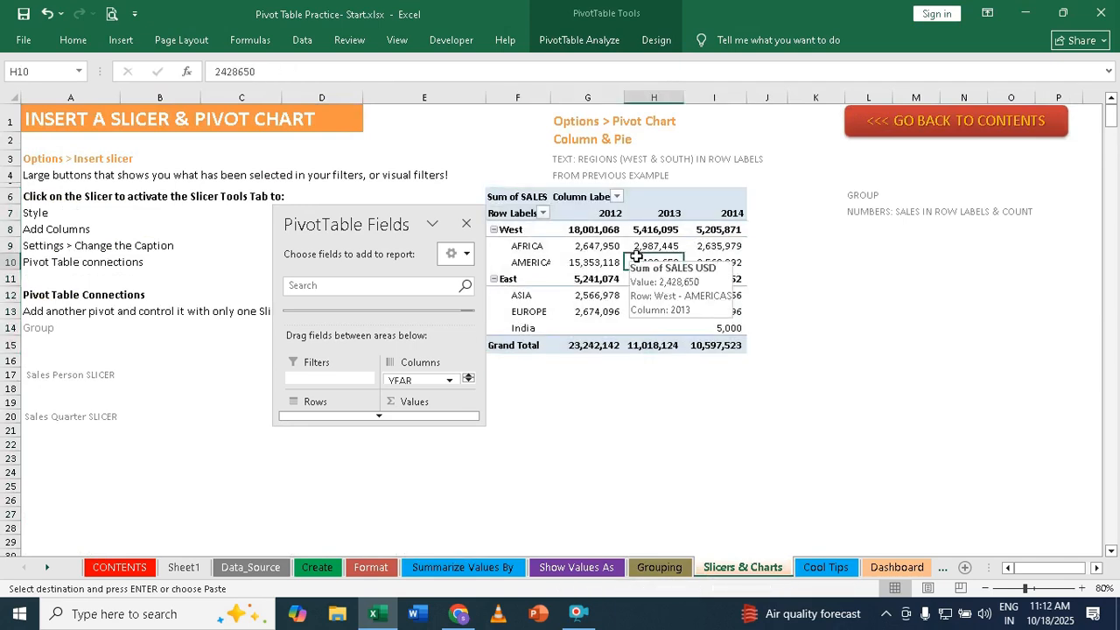
pyautogui.moveTo(352, 223); pyautogui.dragTo(912, 250)
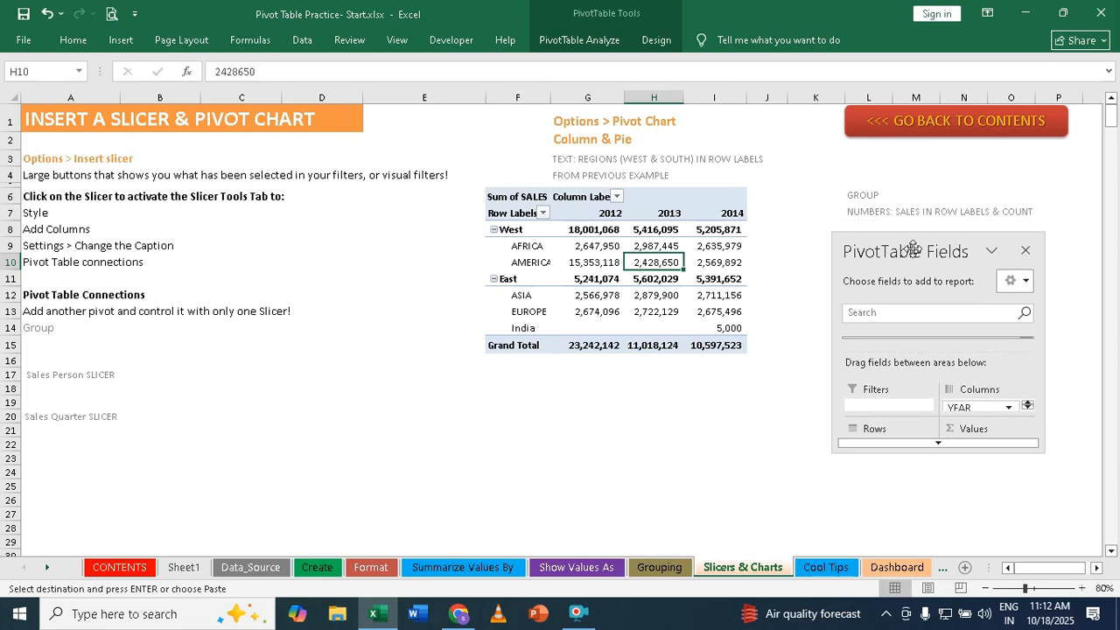
# - Insert a SALES PERSON slicer for the pasted pivot table
pyautogui.click(602, 263)
pyautogui.click(628, 261)
pyautogui.click(584, 41)
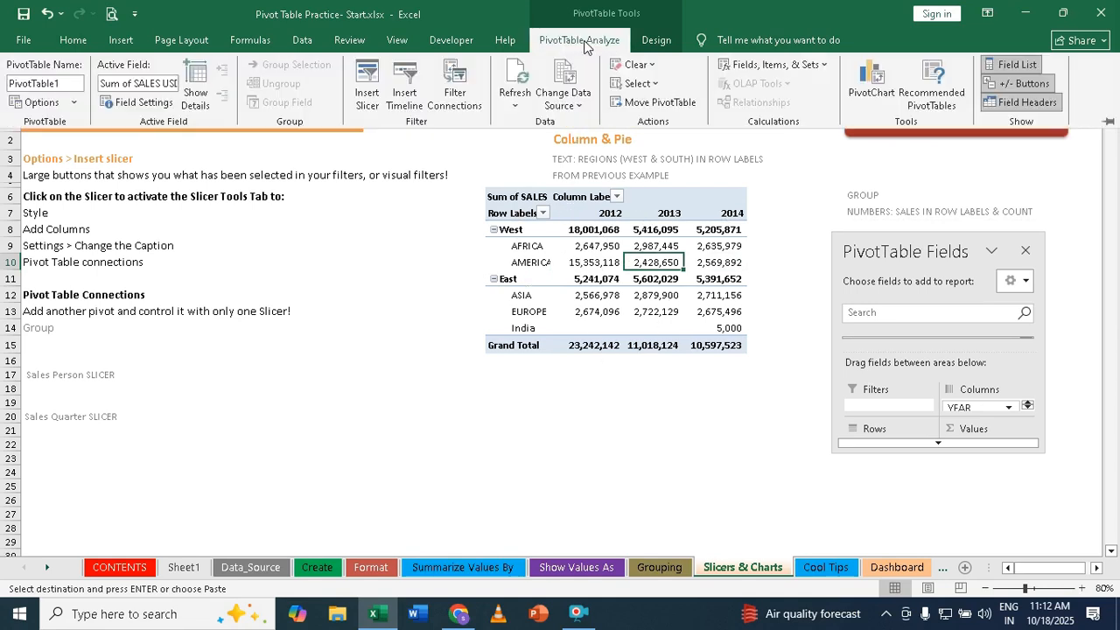
pyautogui.click(367, 96)
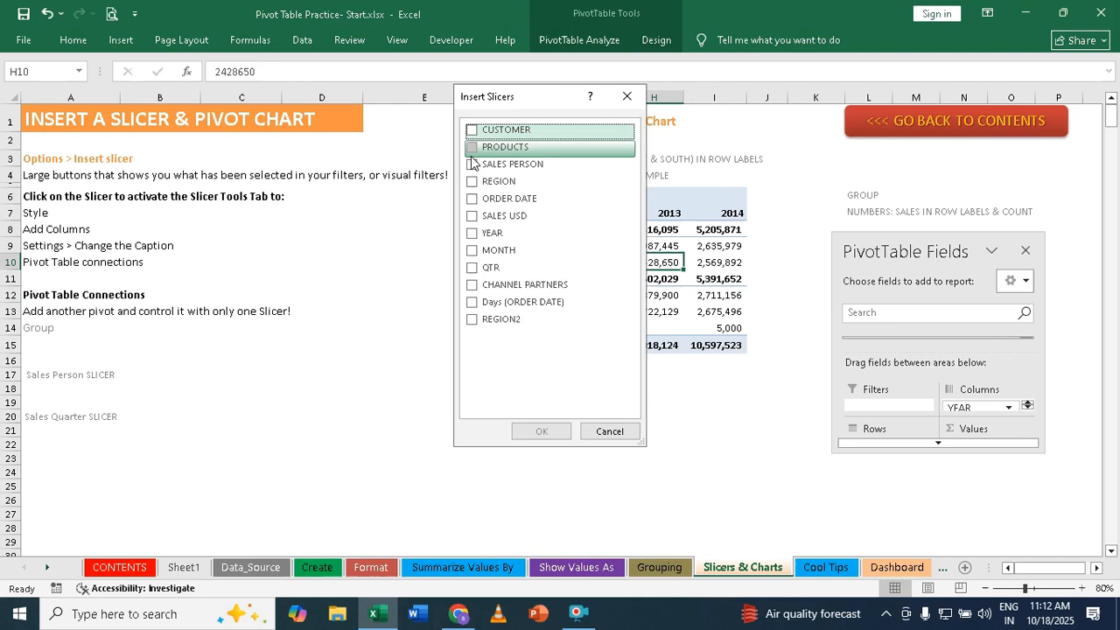
pyautogui.click(486, 168)
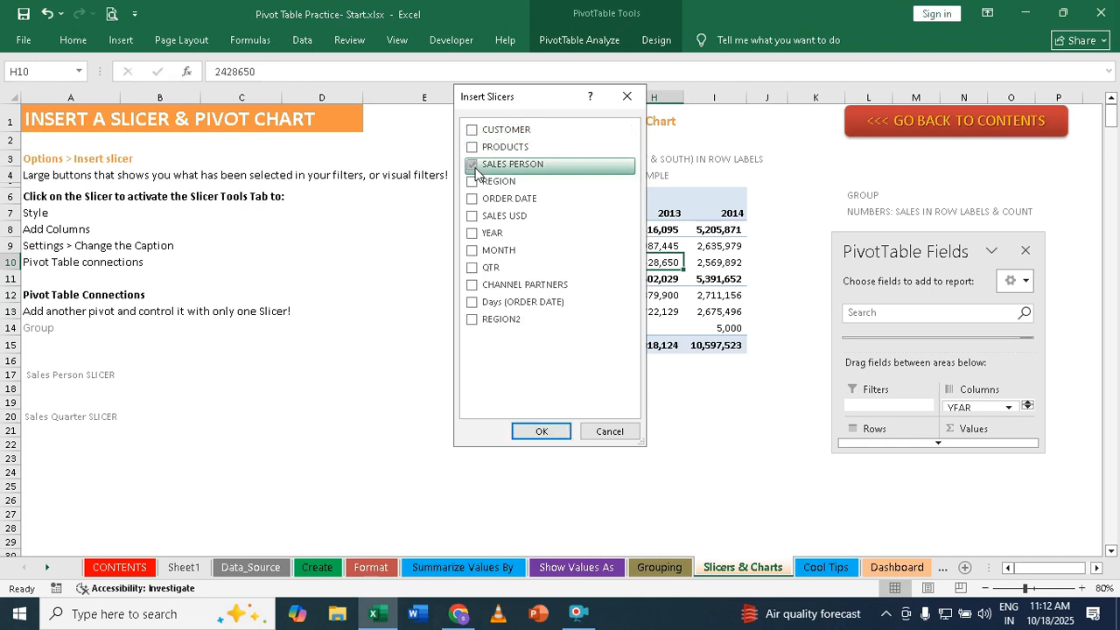
pyautogui.click(540, 430)
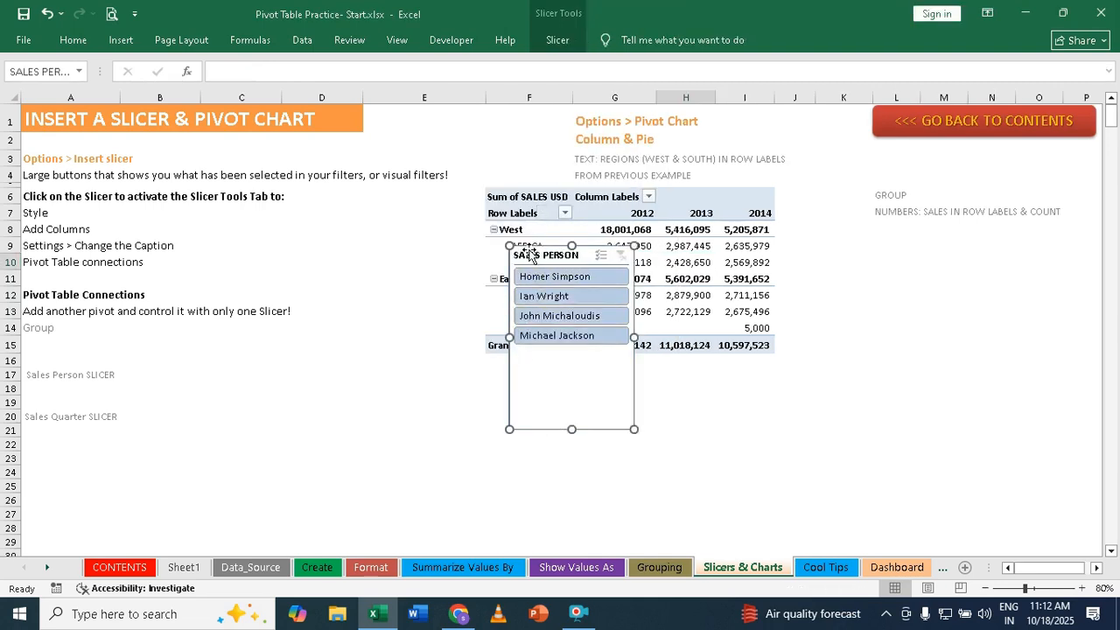
# - Place the SALES PERSON slicer between the instructions and the pivot table and shorten it to about 1.76 inches high
pyautogui.moveTo(530, 256); pyautogui.dragTo(340, 218)
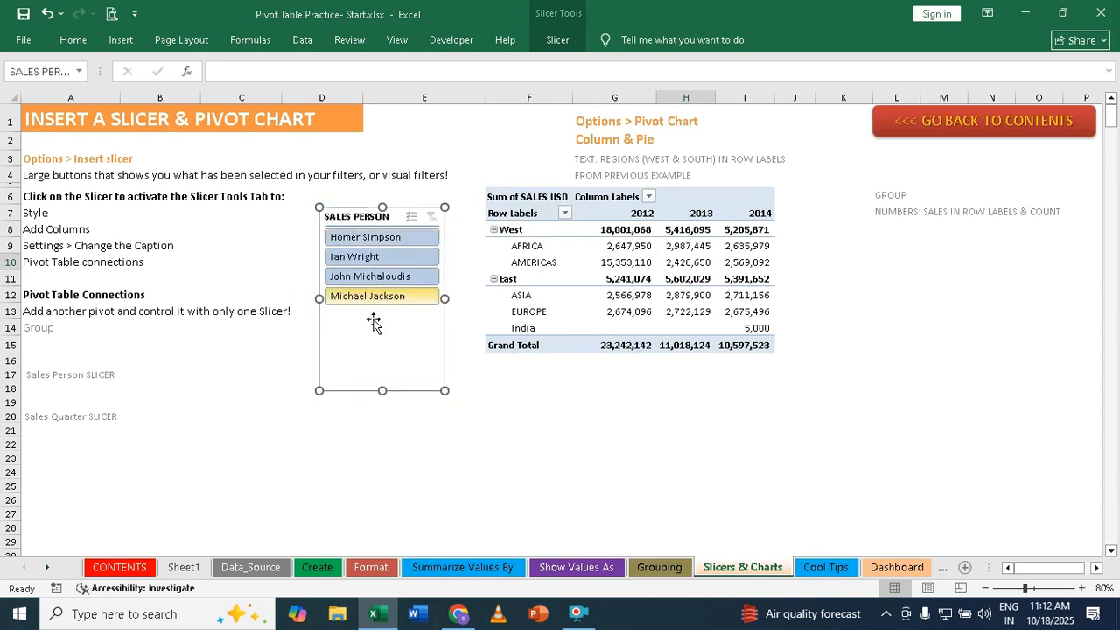
pyautogui.moveTo(384, 388); pyautogui.dragTo(382, 318)
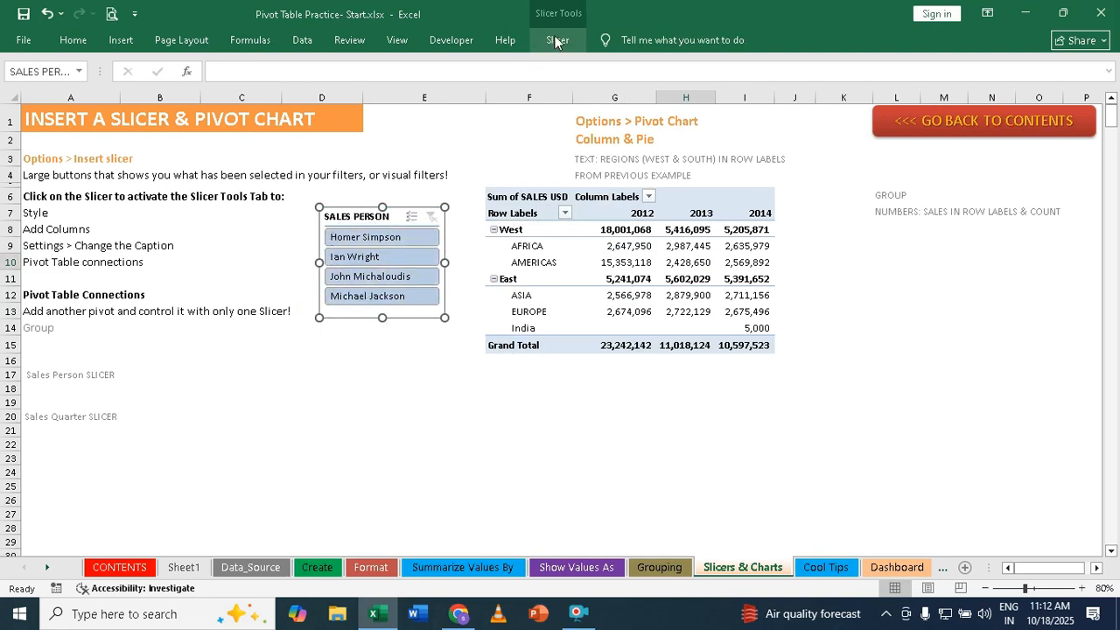
pyautogui.click(388, 364)
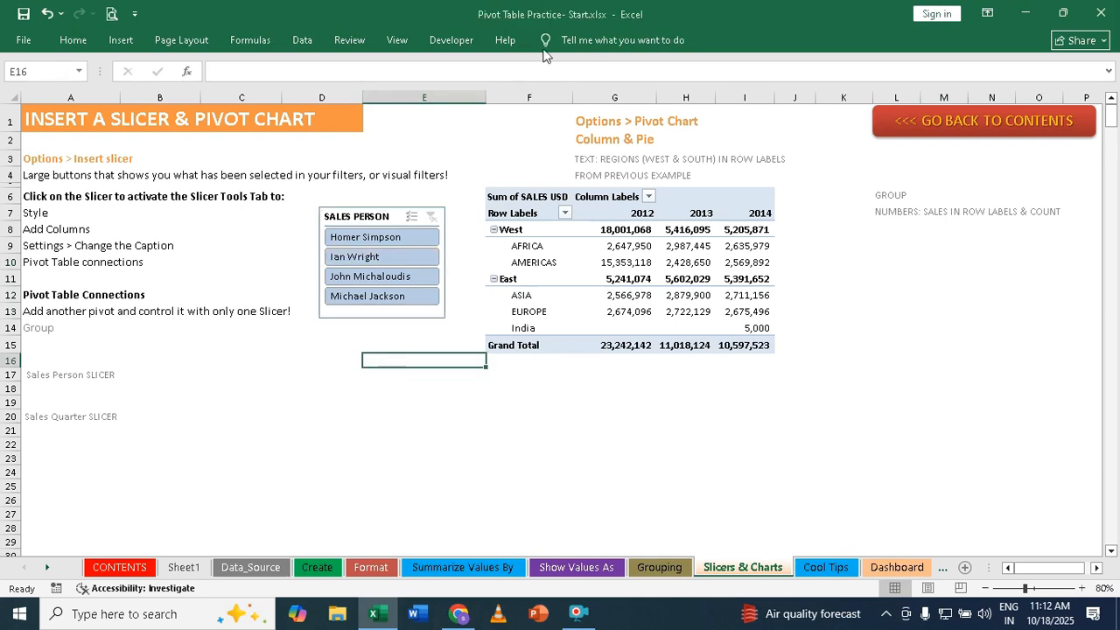
# - Apply the red style from the Dark slicer styles to the SALES PERSON slicer
pyautogui.click(388, 219)
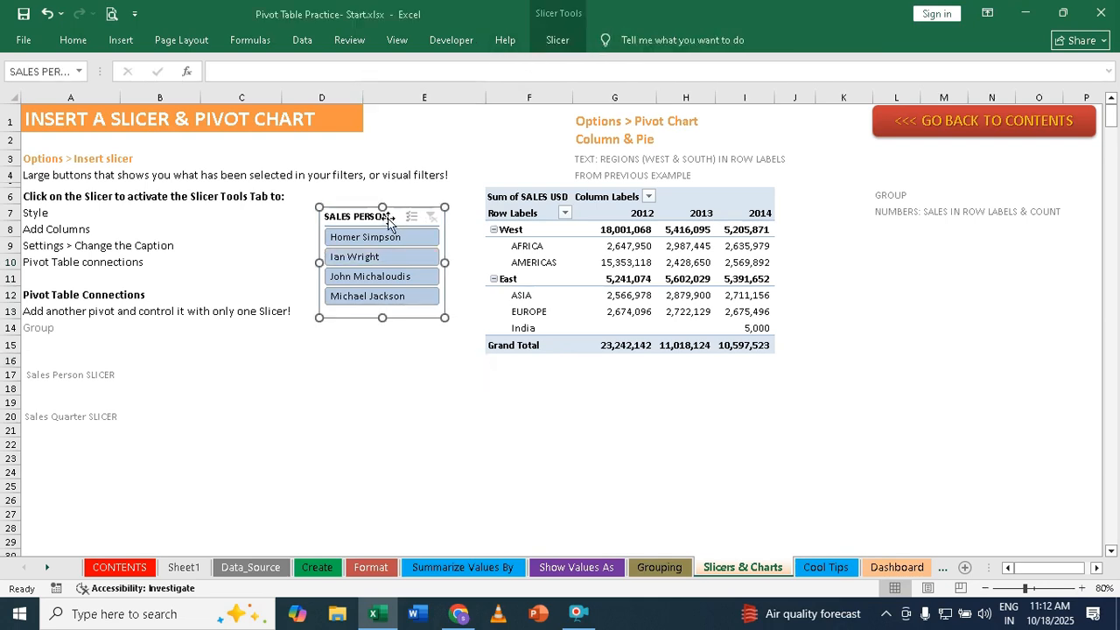
pyautogui.click(558, 41)
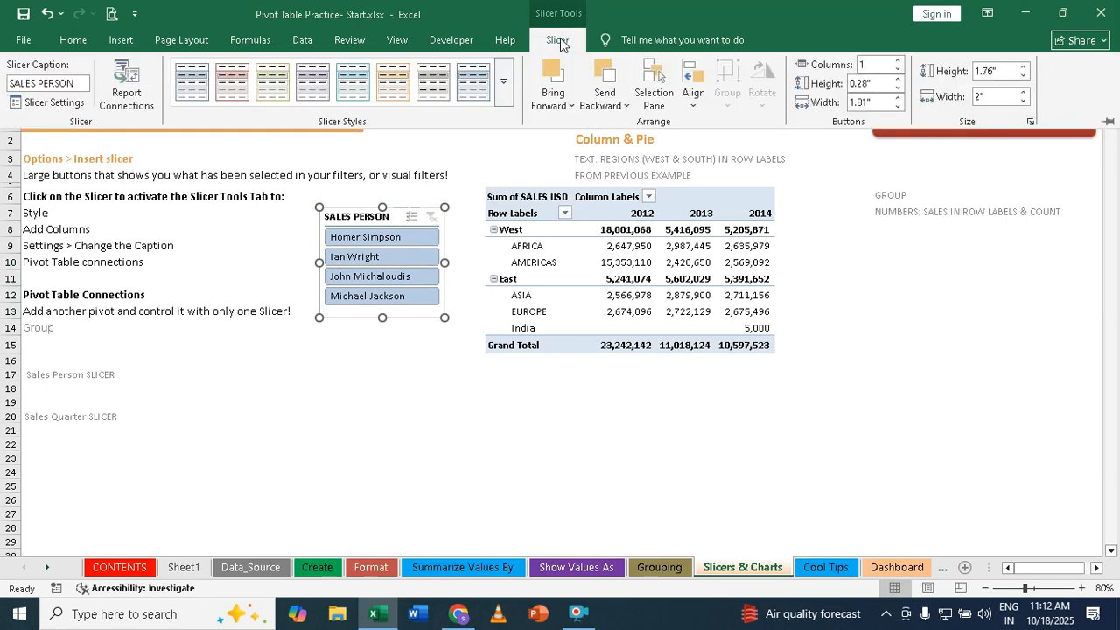
pyautogui.click(504, 81)
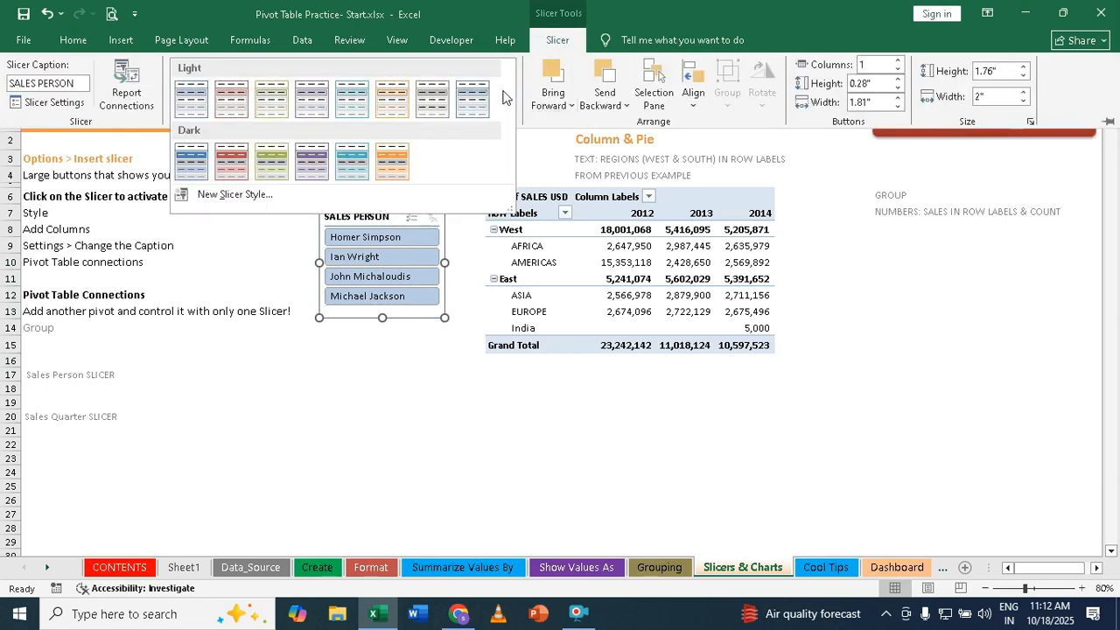
pyautogui.click(232, 162)
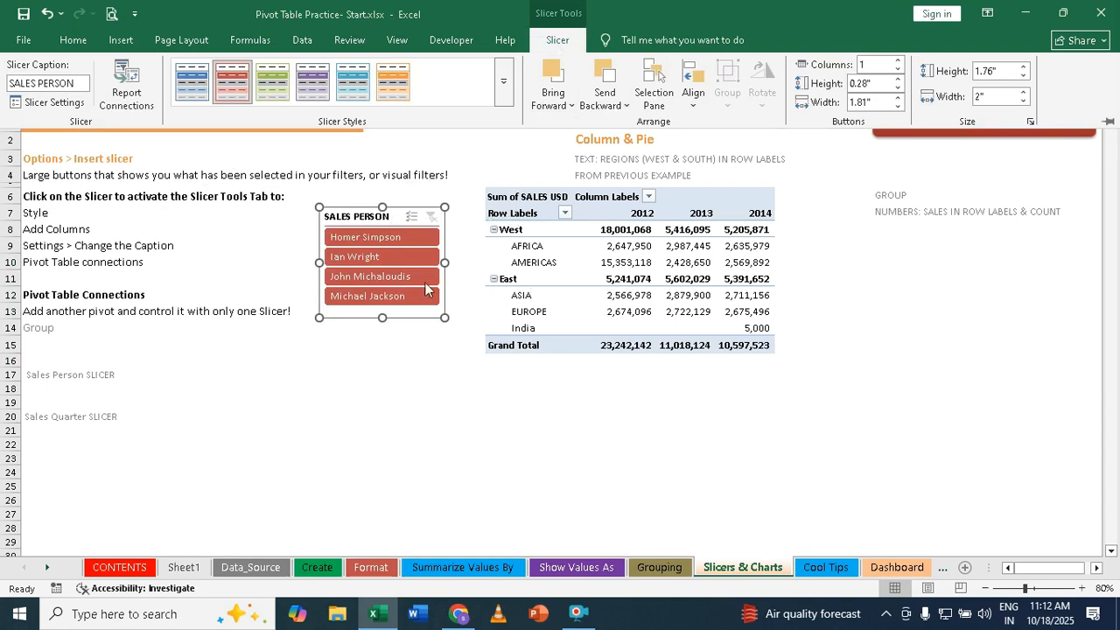
pyautogui.click(378, 385)
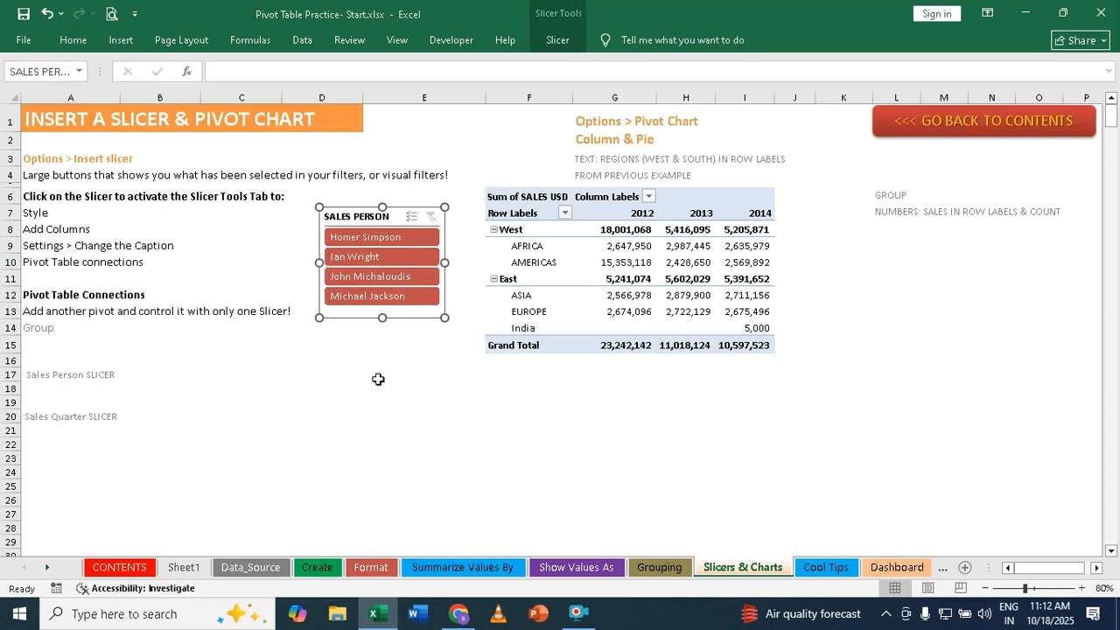
# - Filter the pivot table by each salesperson in turn with the slicer and clear the filter
pyautogui.click(348, 243)
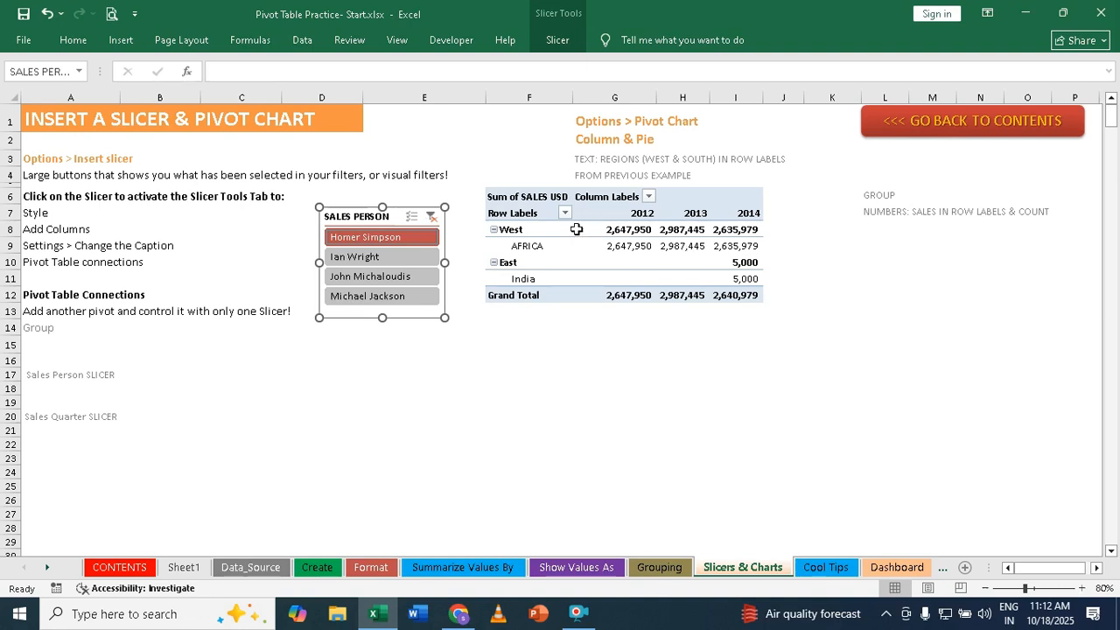
pyautogui.click(415, 277)
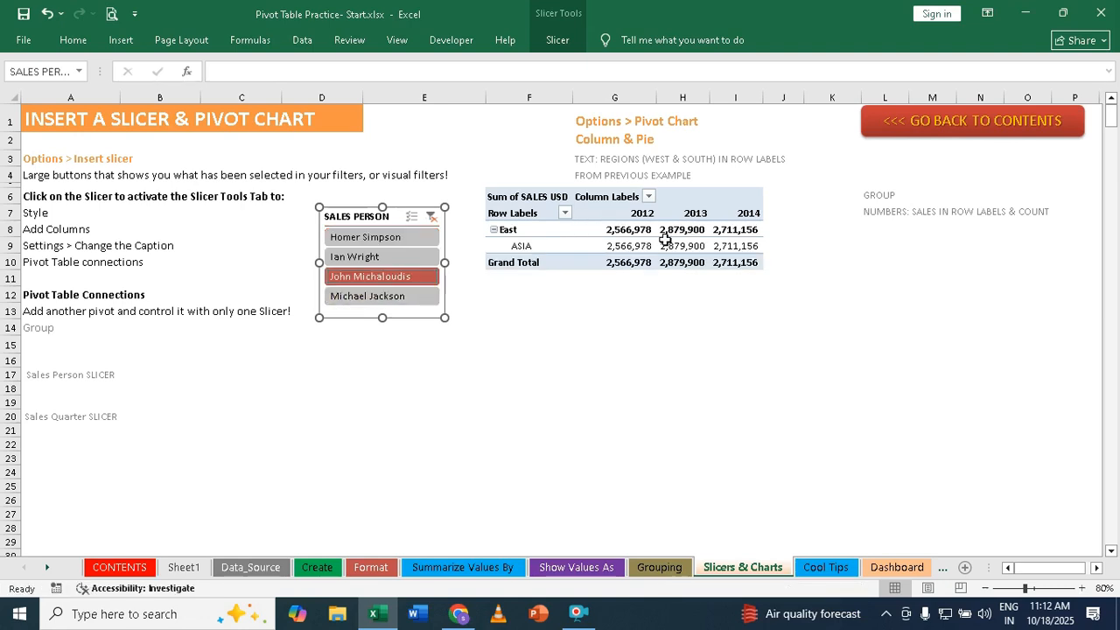
pyautogui.click(387, 297)
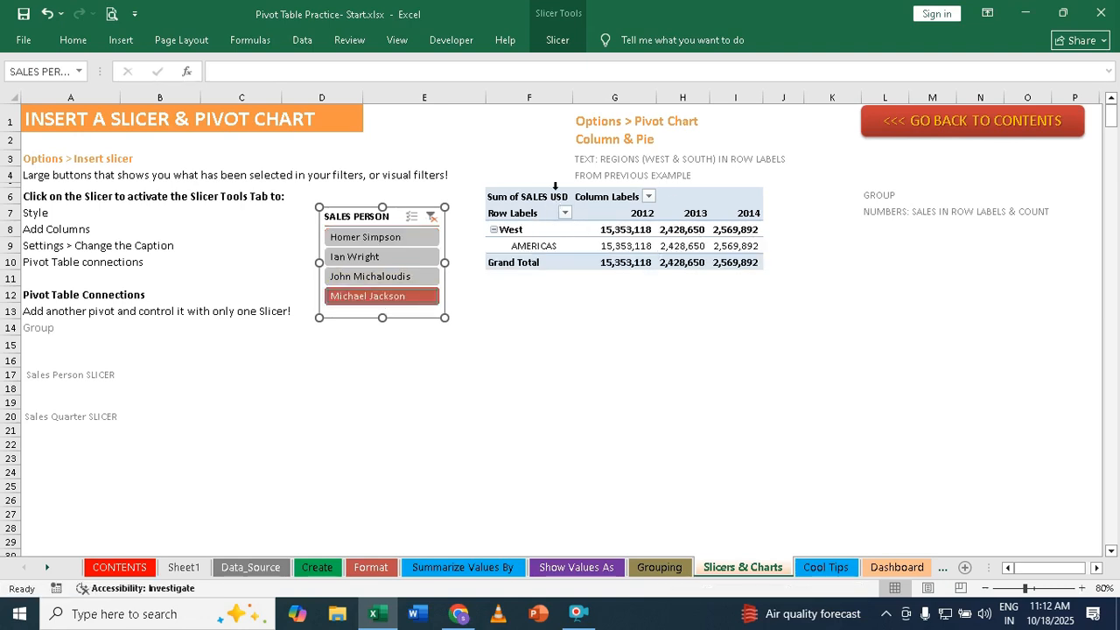
pyautogui.click(350, 237)
pyautogui.click(350, 257)
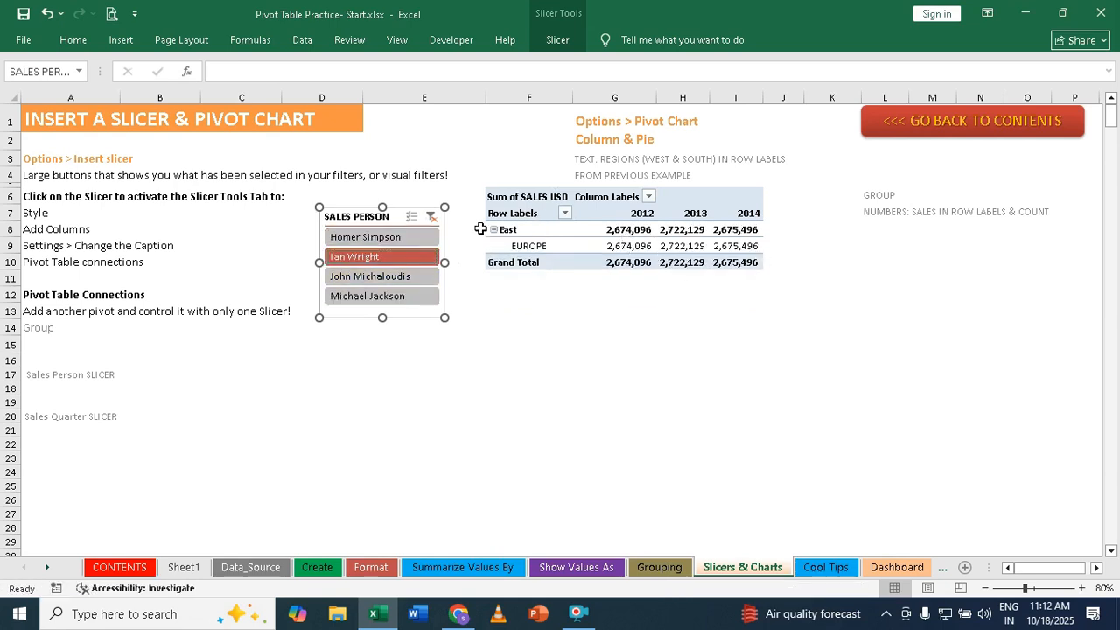
pyautogui.click(432, 217)
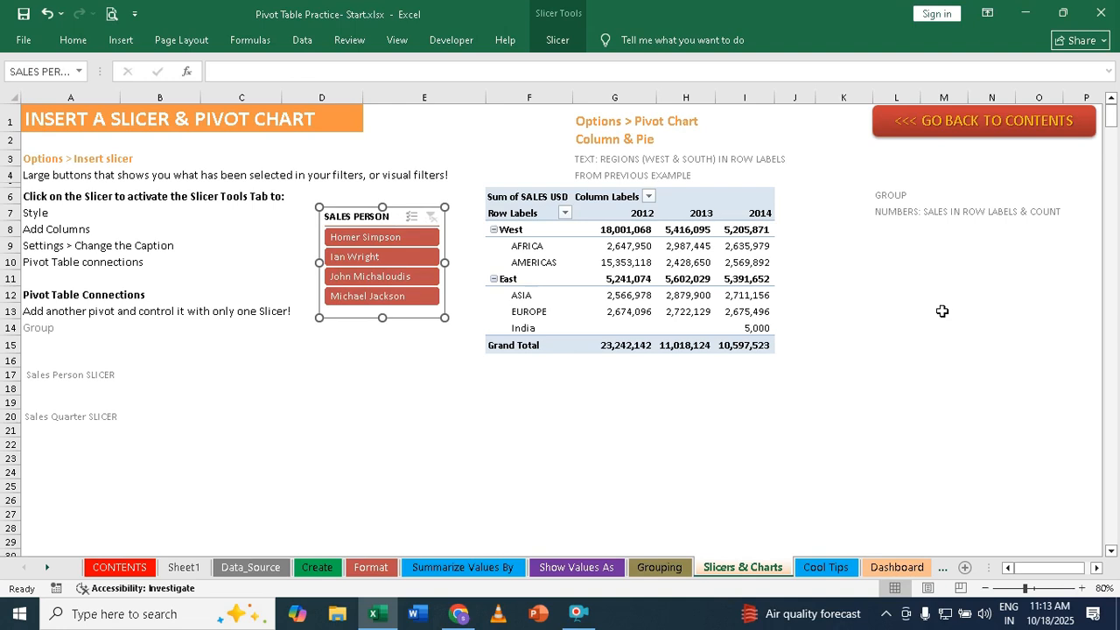
# - Create a pivot table from the SalesData table on the Data_Source sheet, placed at cell L8 of the existing Slicers & Charts sheet
pyautogui.click(248, 568)
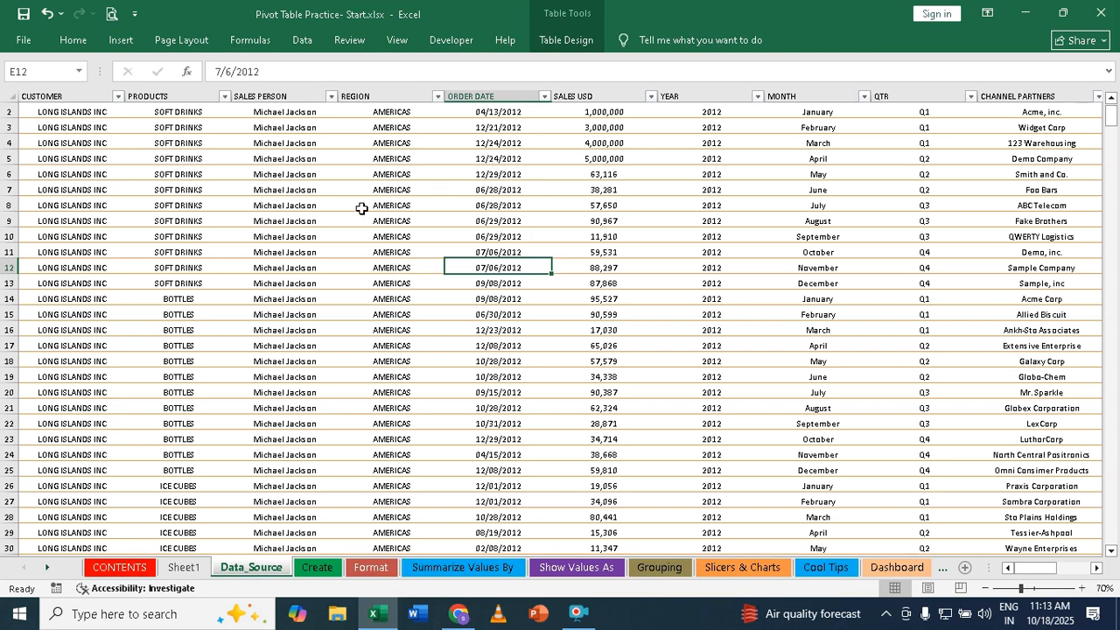
pyautogui.click(431, 187)
pyautogui.click(438, 266)
pyautogui.click(425, 311)
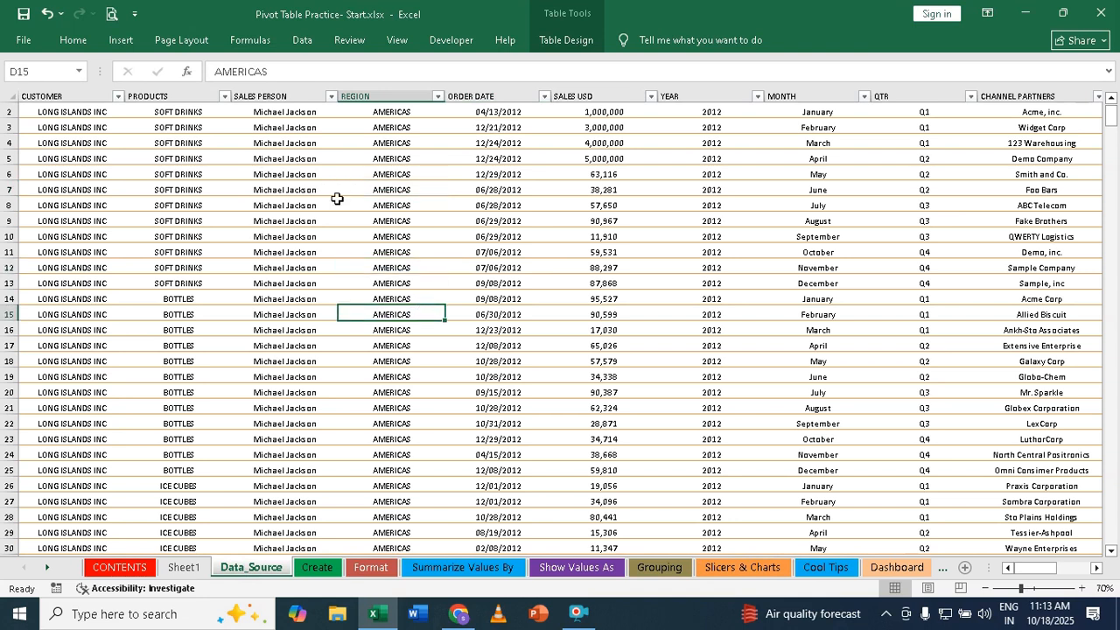
pyautogui.click(122, 41)
pyautogui.click(30, 98)
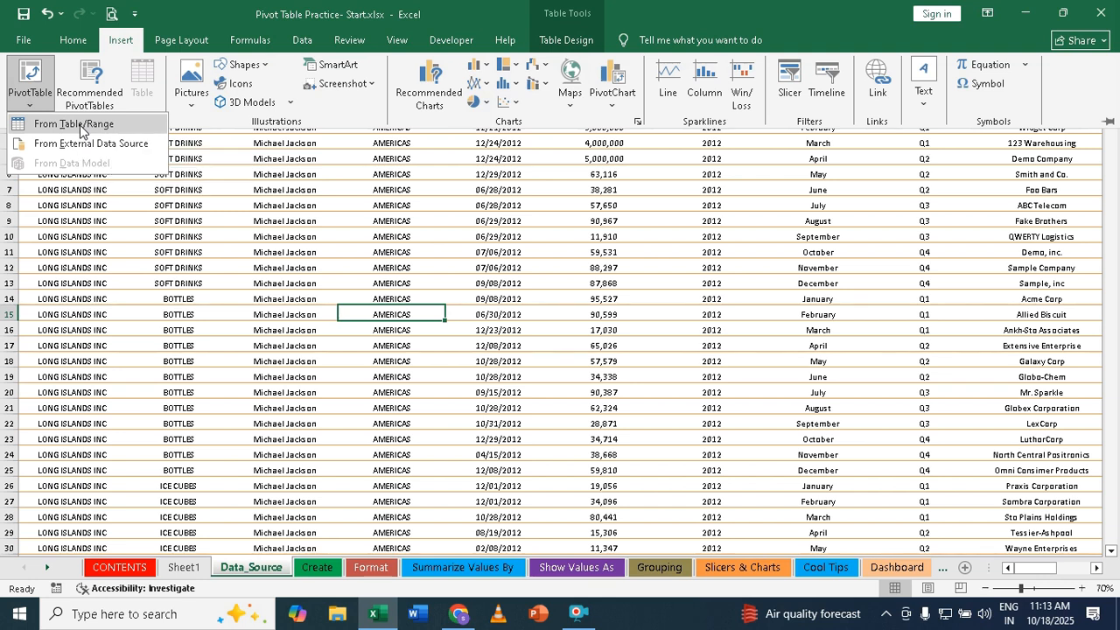
pyautogui.click(77, 124)
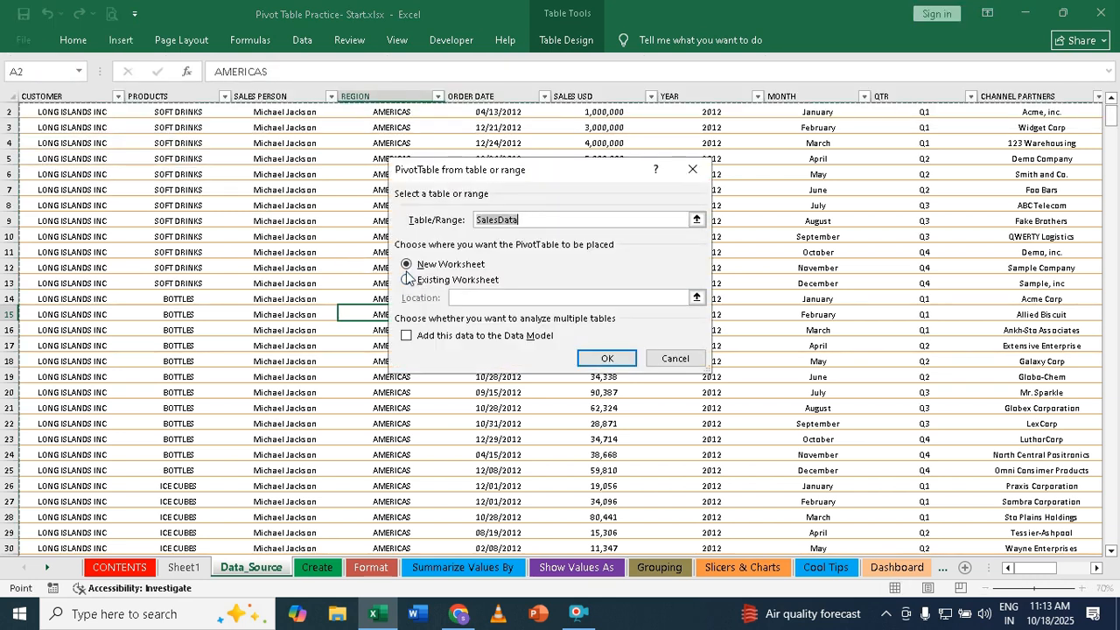
pyautogui.click(407, 280)
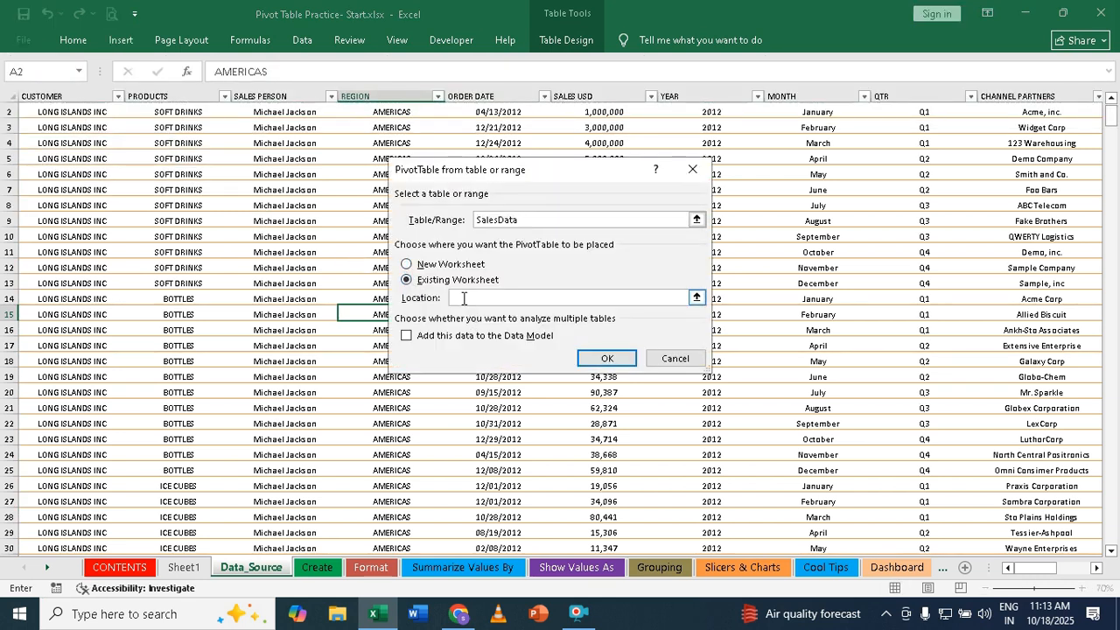
pyautogui.click(735, 569)
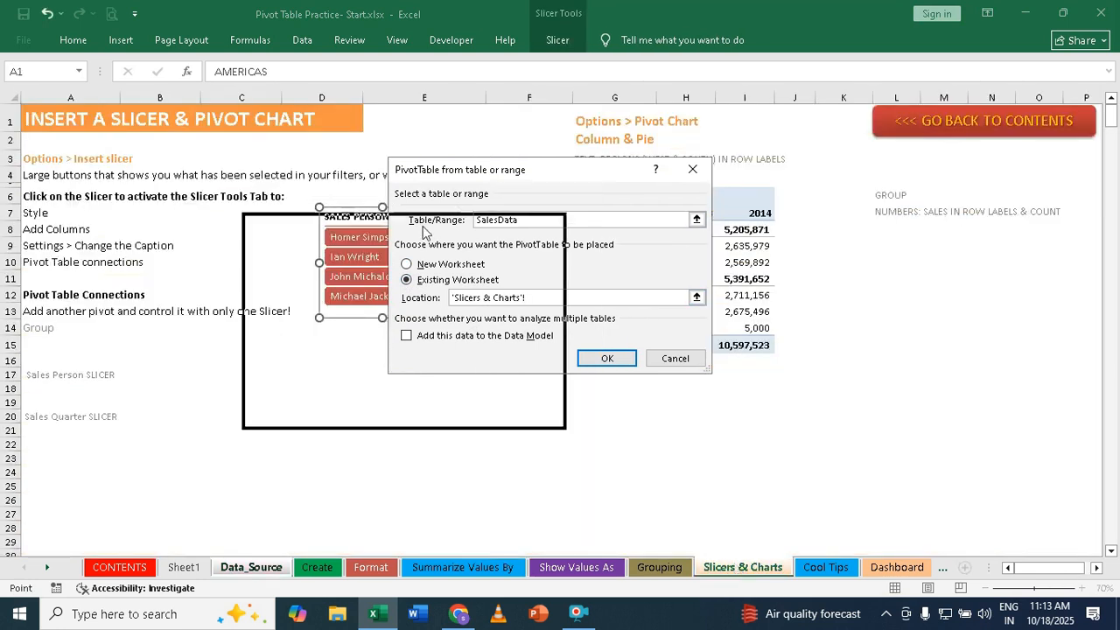
pyautogui.click(887, 232)
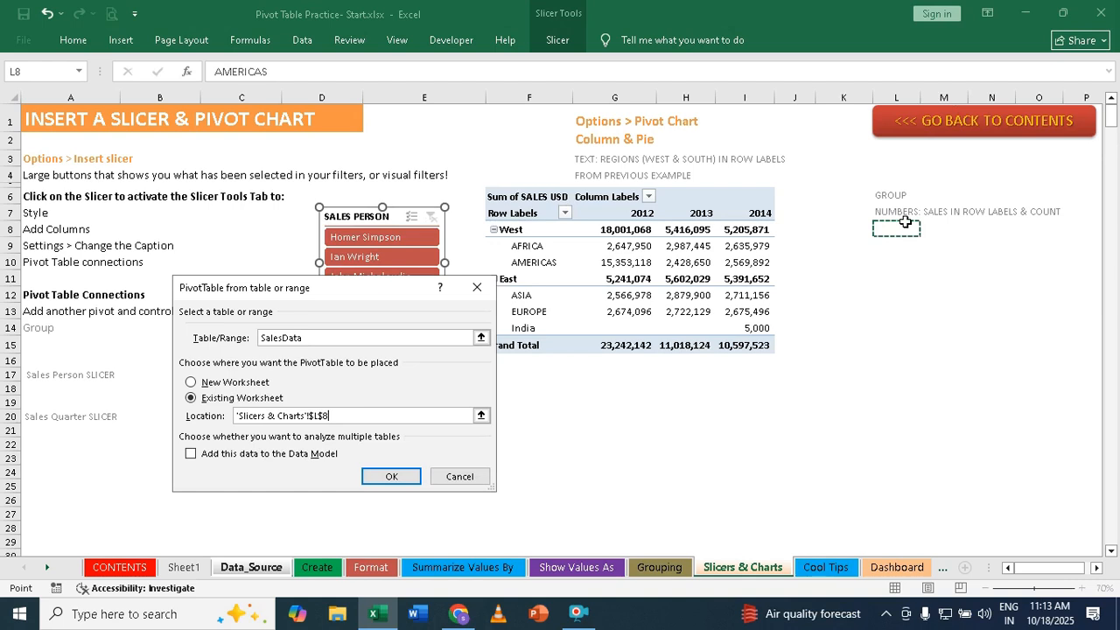
pyautogui.click(402, 478)
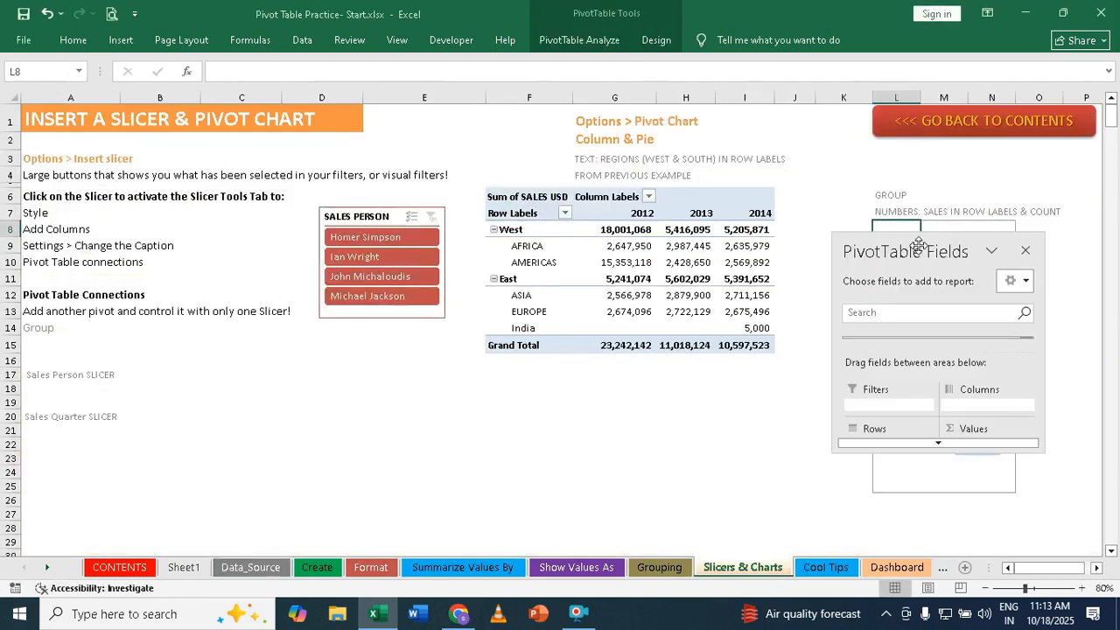
# - Move and enlarge the PivotTable Fields pane, and add SALES USD to the rows of the new pivot table
pyautogui.moveTo(919, 251); pyautogui.dragTo(323, 258)
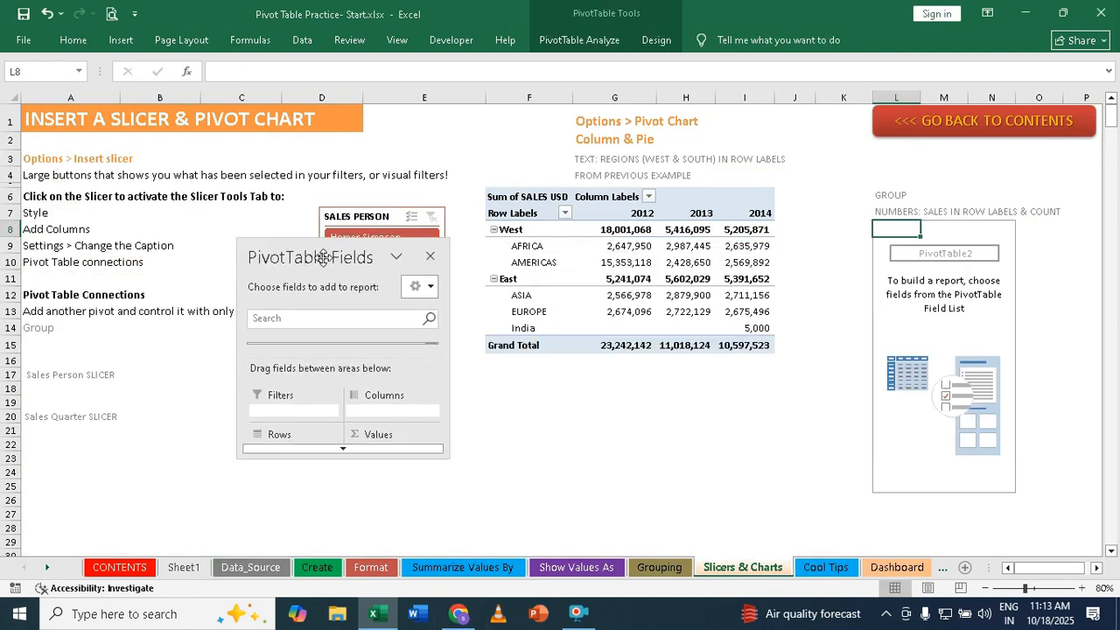
pyautogui.click(326, 450)
pyautogui.click(326, 451)
pyautogui.moveTo(327, 455); pyautogui.dragTo(327, 556)
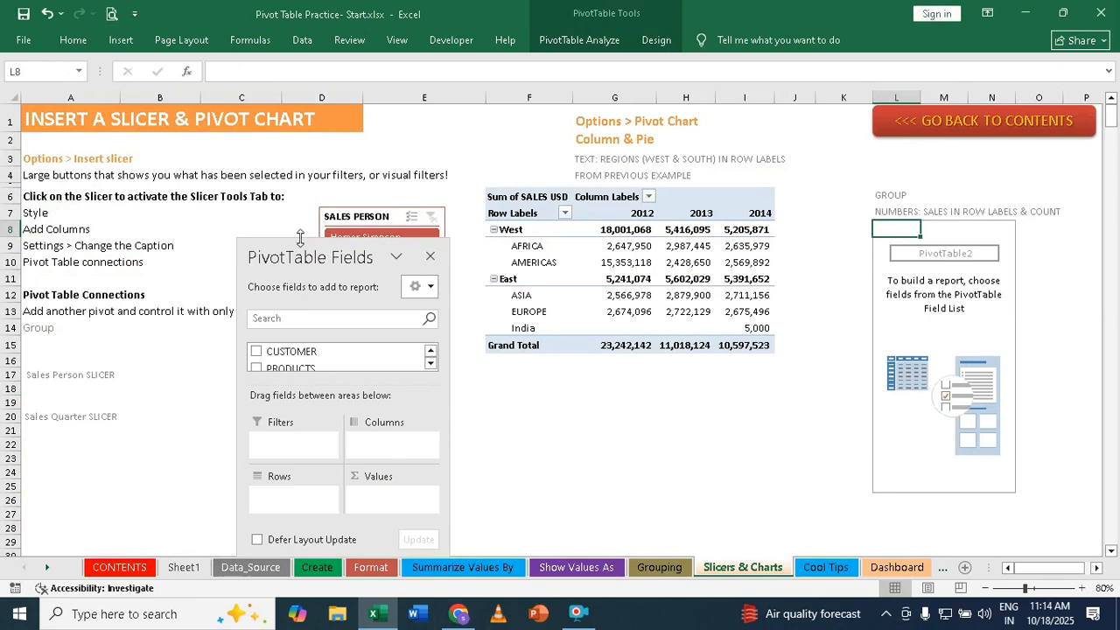
pyautogui.moveTo(300, 237); pyautogui.dragTo(312, 56)
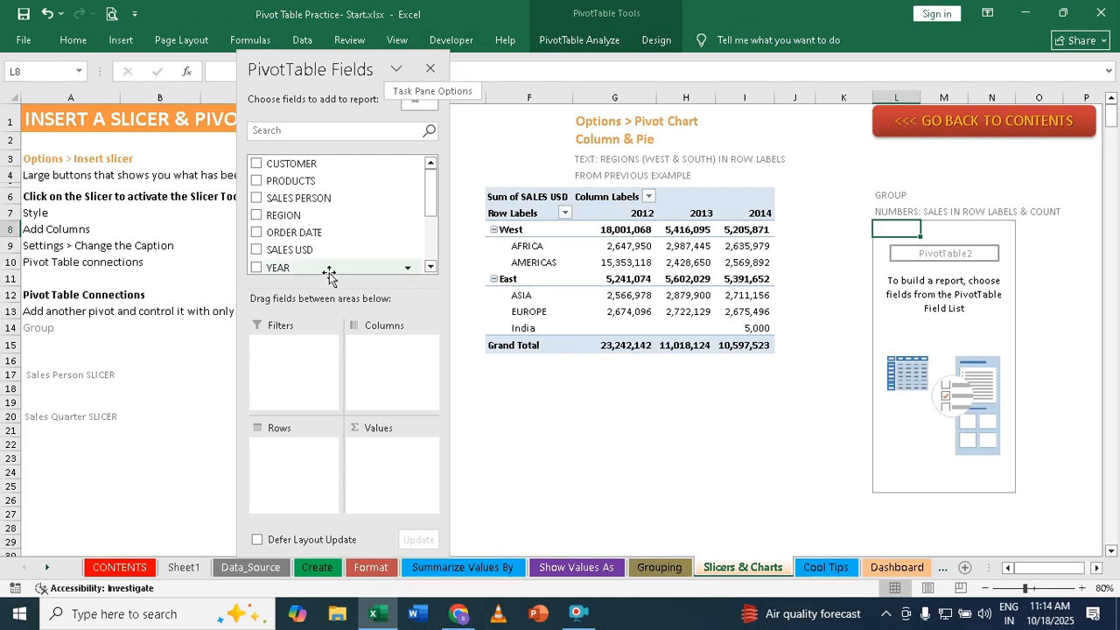
pyautogui.moveTo(298, 250); pyautogui.dragTo(289, 462)
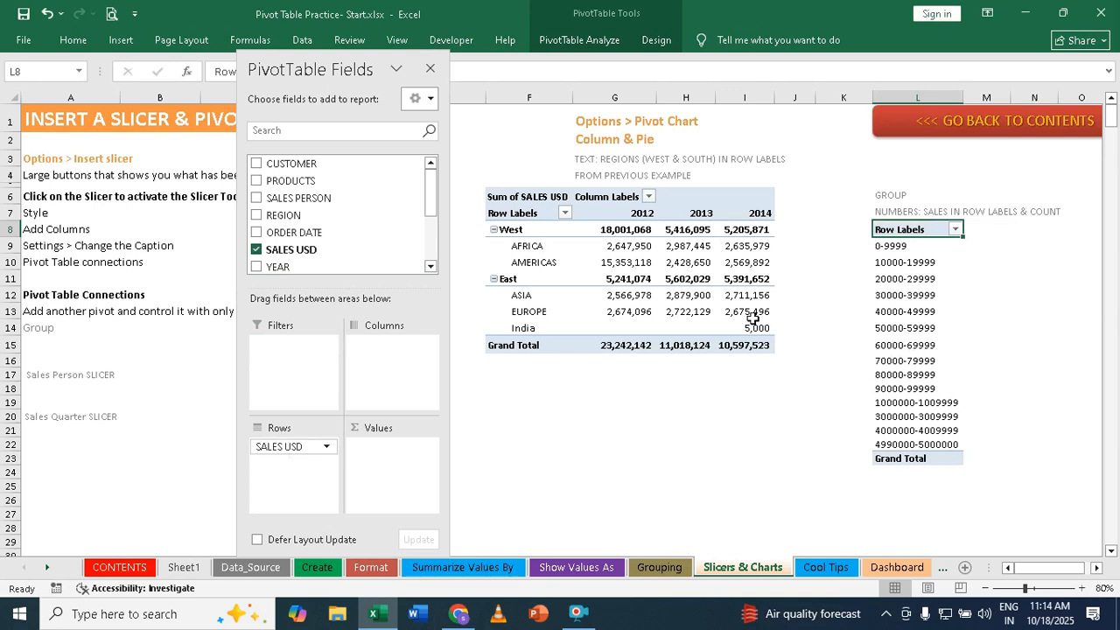
pyautogui.moveTo(753, 318)
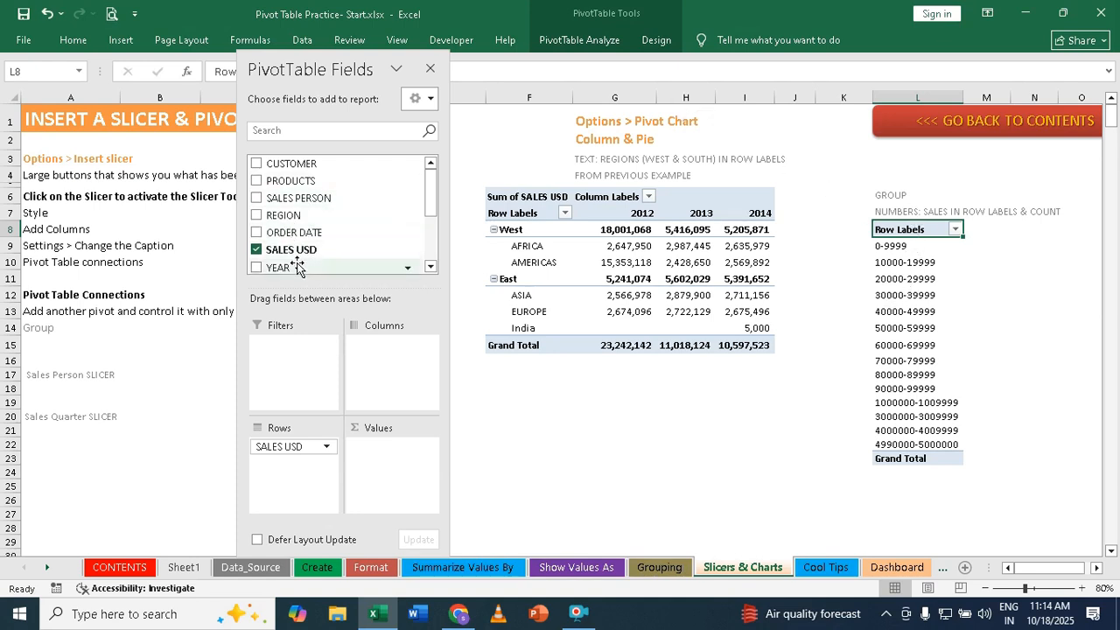
# - Add SALES USD to the values of the new pivot table and summarize it by Sum
pyautogui.moveTo(298, 254); pyautogui.dragTo(393, 465)
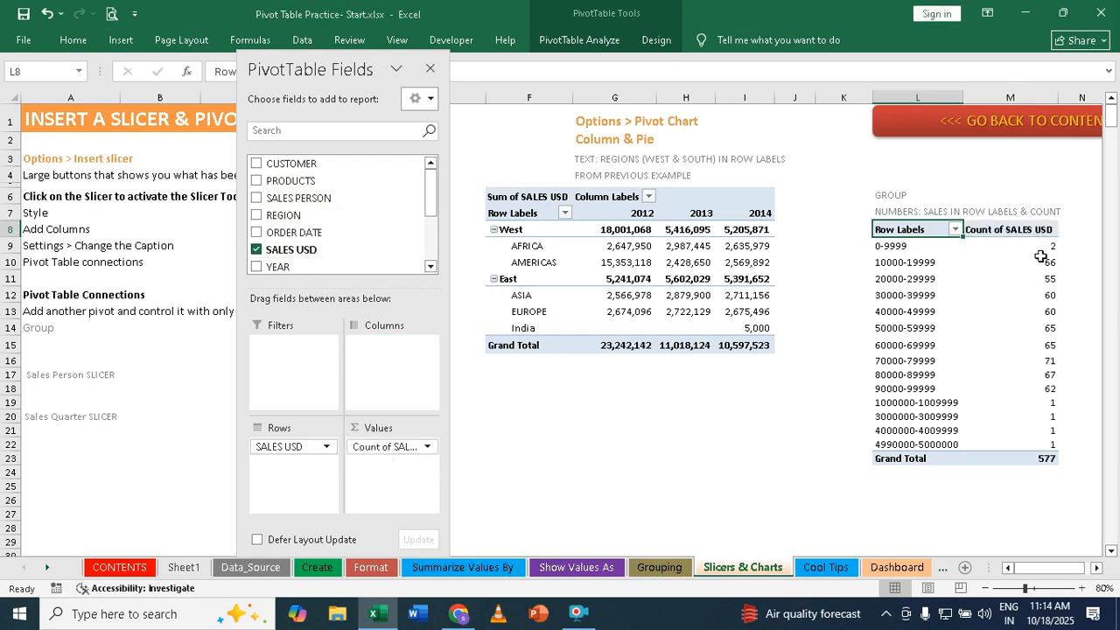
pyautogui.click(428, 447)
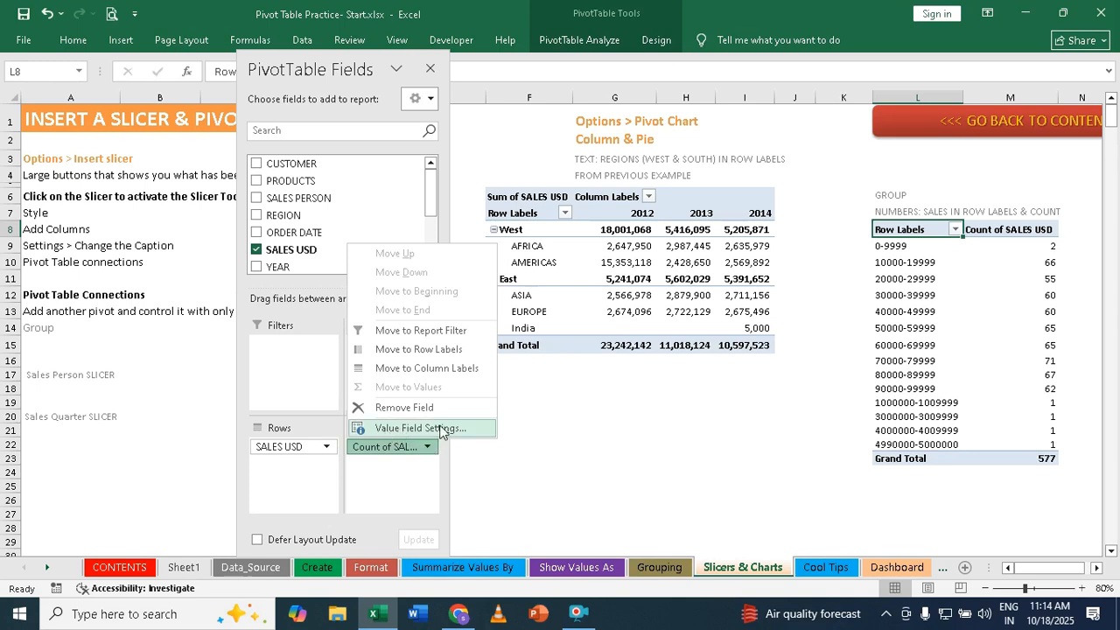
pyautogui.click(431, 428)
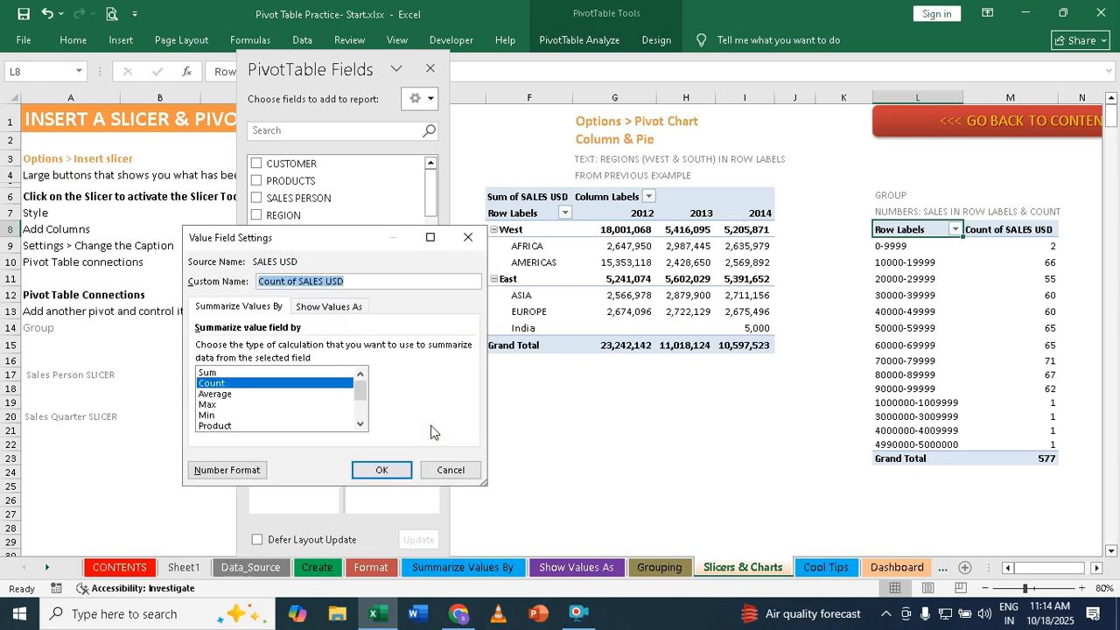
pyautogui.click(211, 373)
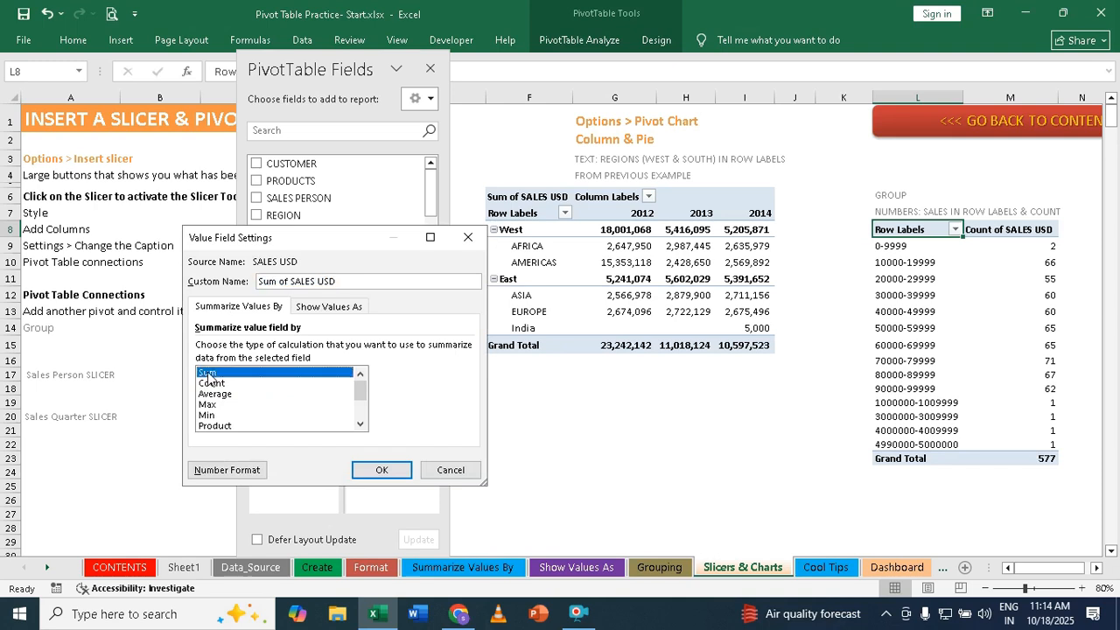
pyautogui.click(381, 470)
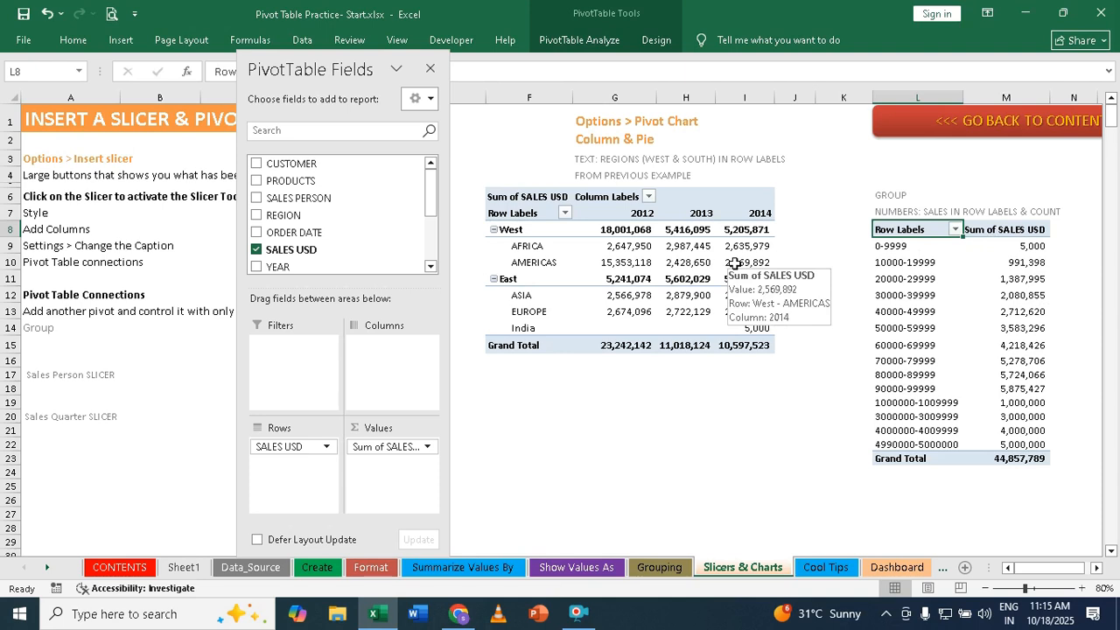
pyautogui.moveTo(964, 269)
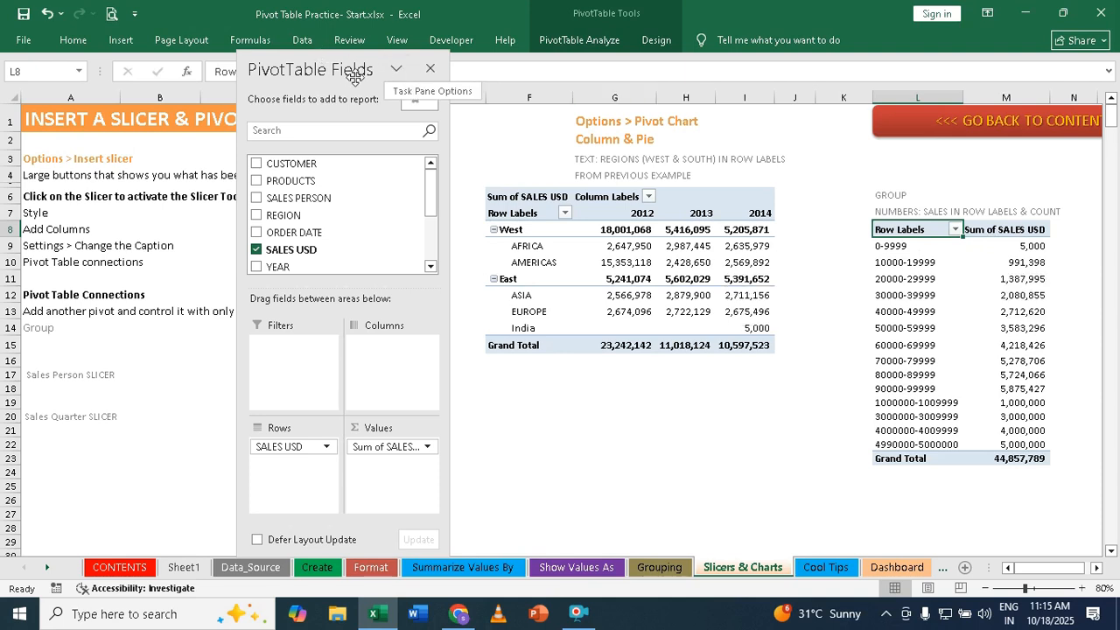
# - Insert a MONTH slicer for the second pivot table and place it directly below the SALES PERSON slicer
pyautogui.moveTo(326, 67); pyautogui.dragTo(230, 126)
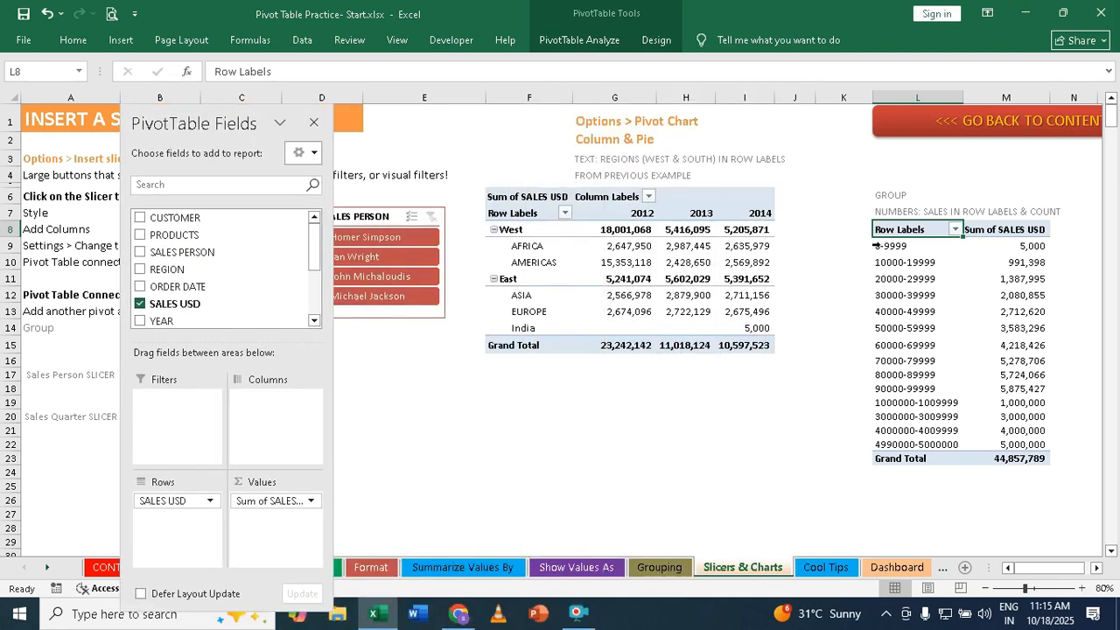
pyautogui.click(968, 289)
pyautogui.click(968, 339)
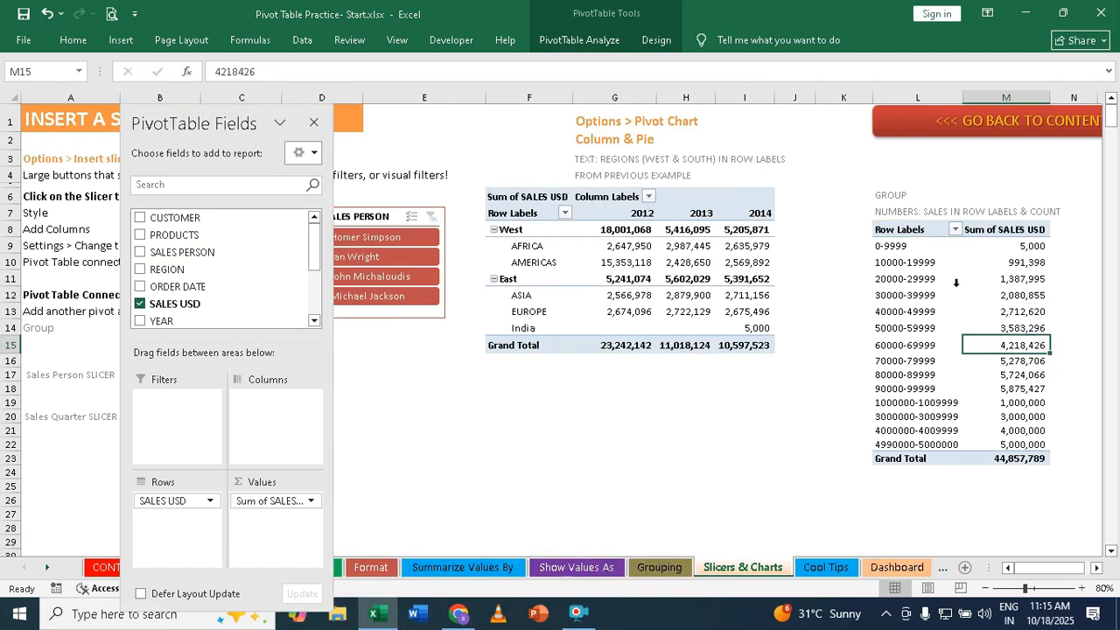
pyautogui.click(956, 282)
pyautogui.click(995, 290)
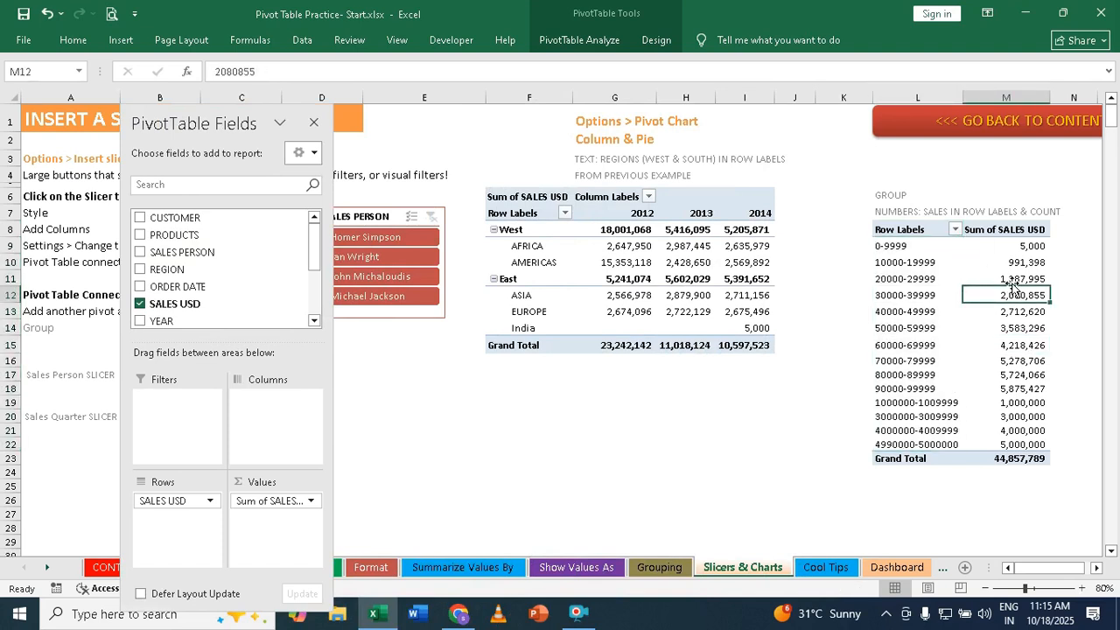
pyautogui.click(562, 38)
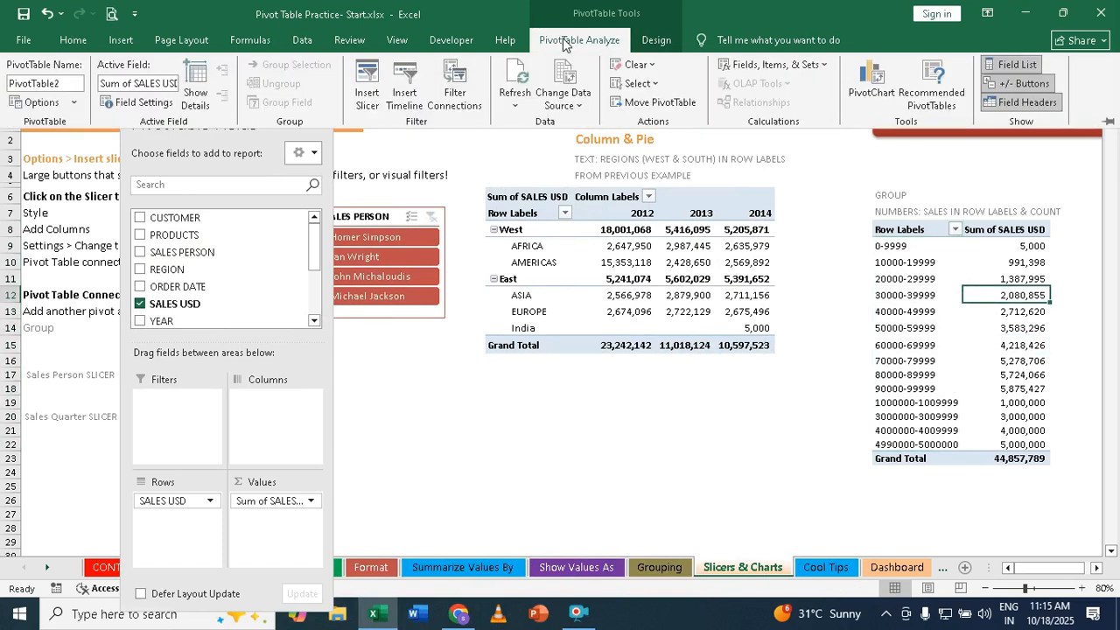
pyautogui.click(367, 88)
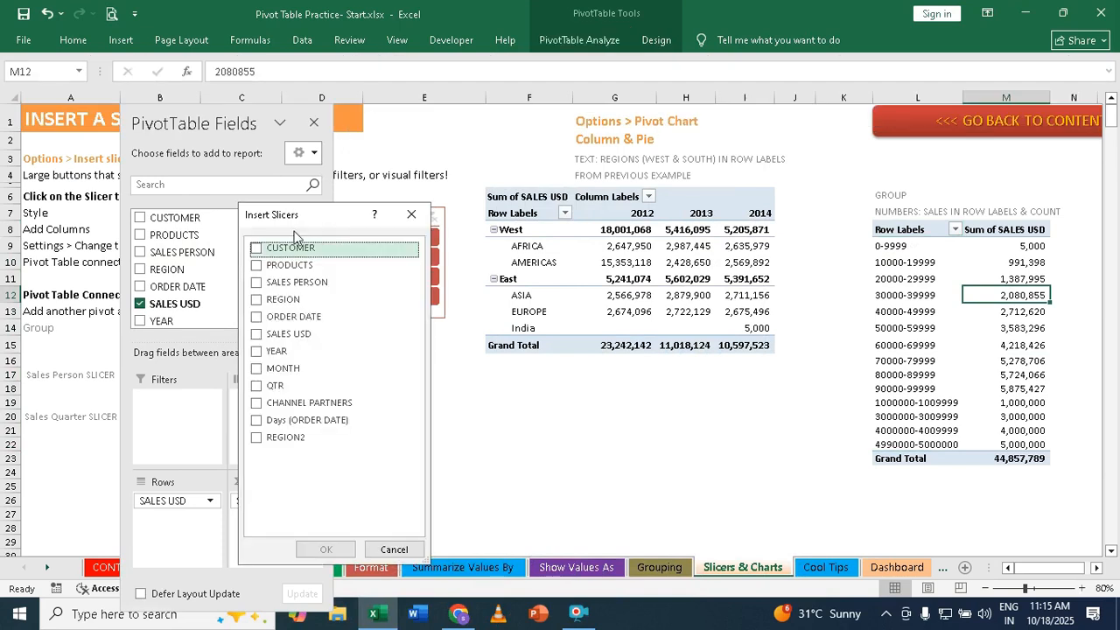
pyautogui.click(257, 371)
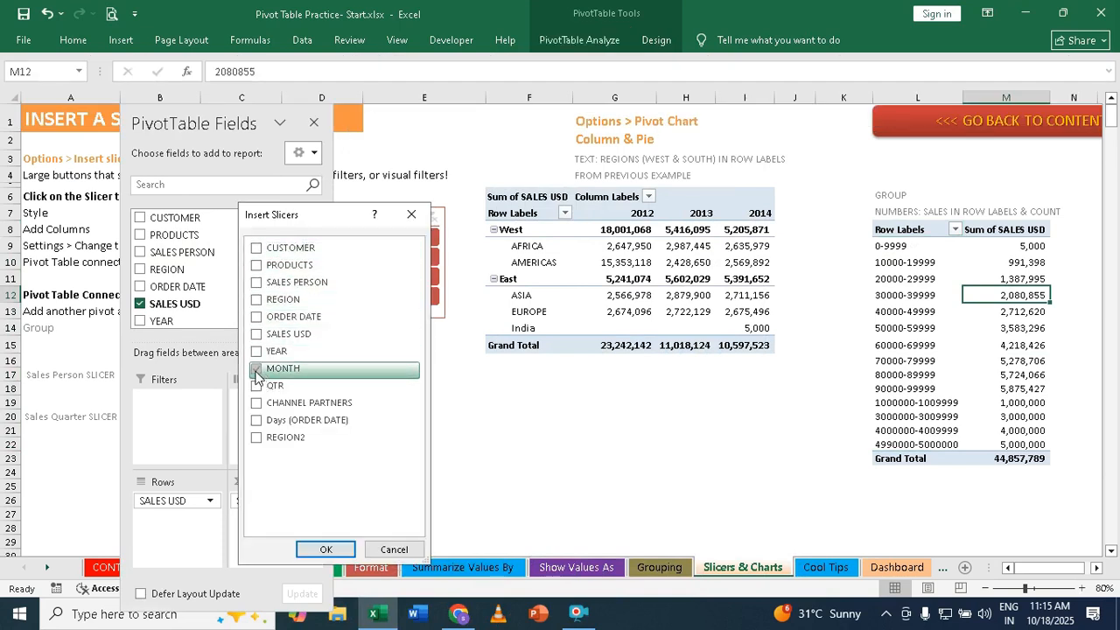
pyautogui.click(345, 556)
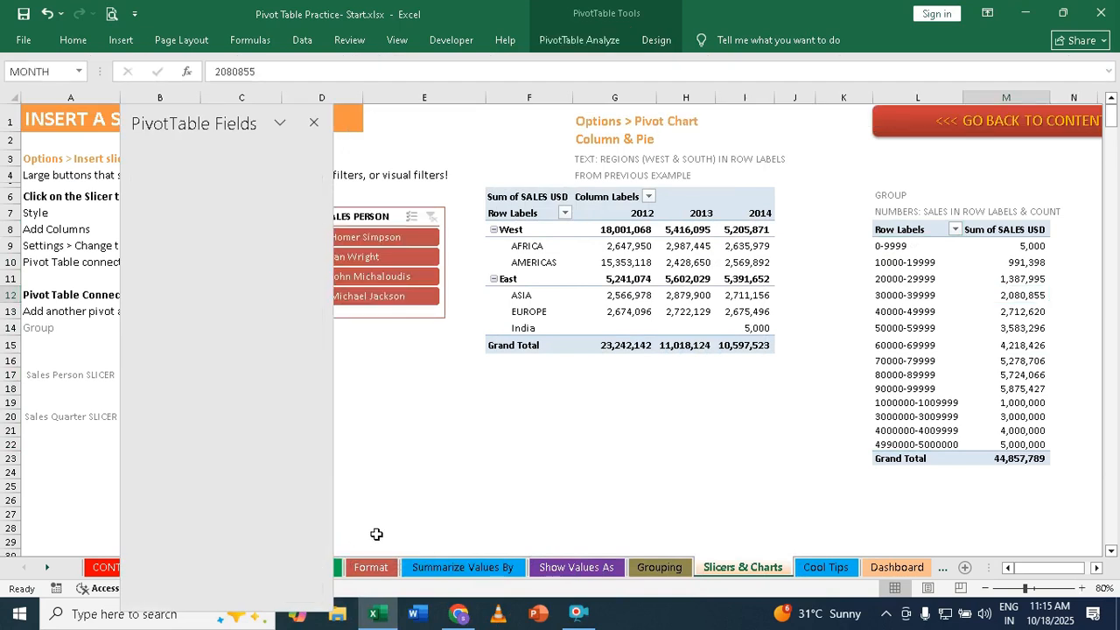
pyautogui.moveTo(542, 253); pyautogui.dragTo(348, 337)
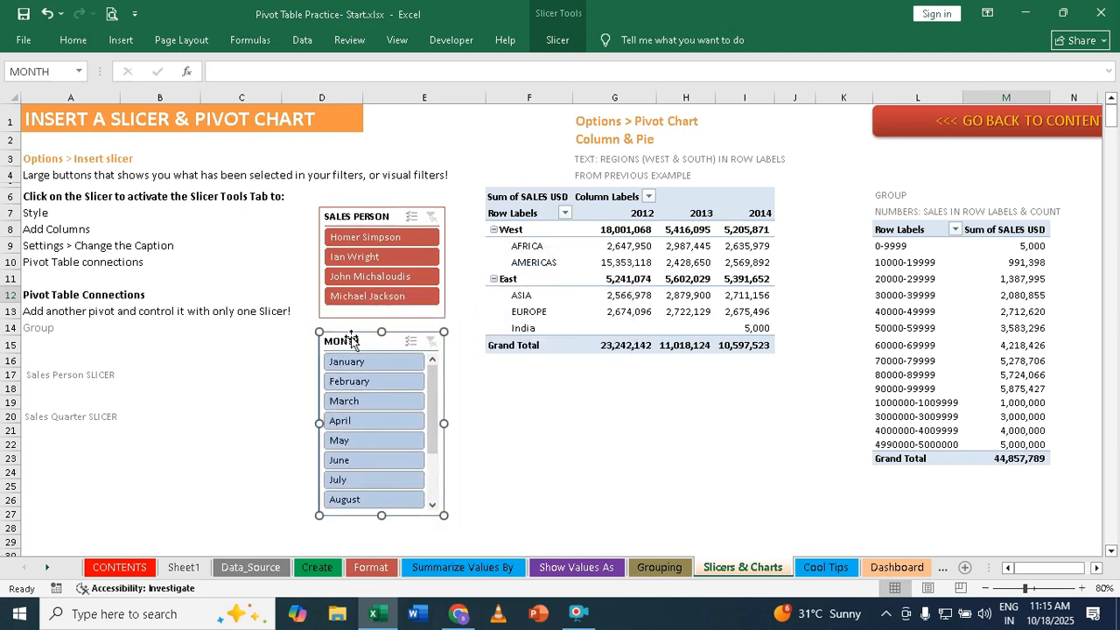
# - Apply the purple style from the Dark slicer styles to the MONTH slicer
pyautogui.click(558, 40)
pyautogui.click(497, 98)
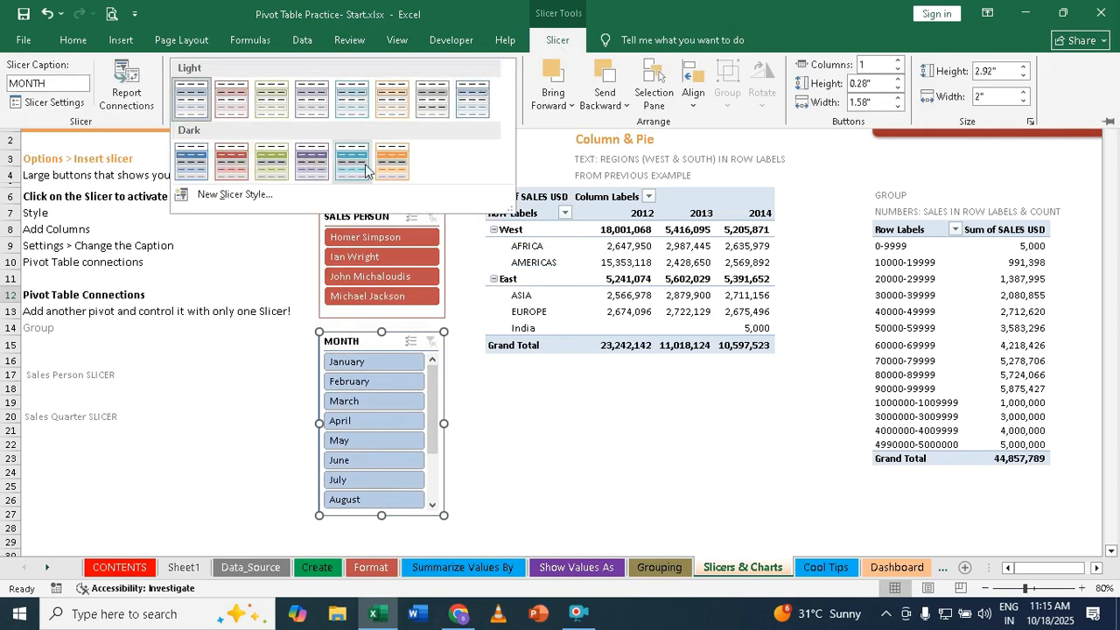
pyautogui.click(310, 163)
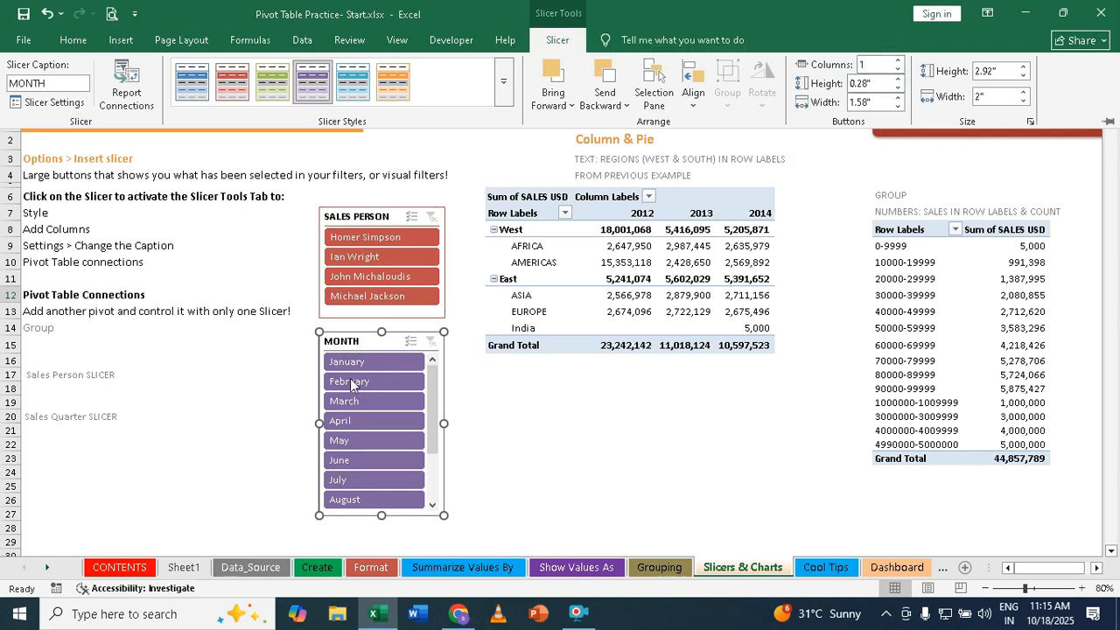
# - Arrange the MONTH slicer's buttons in 3 columns and resize it shorter and wider, centred beneath the SALES PERSON slicer so the month names fit
pyautogui.click(897, 61)
pyautogui.click(897, 60)
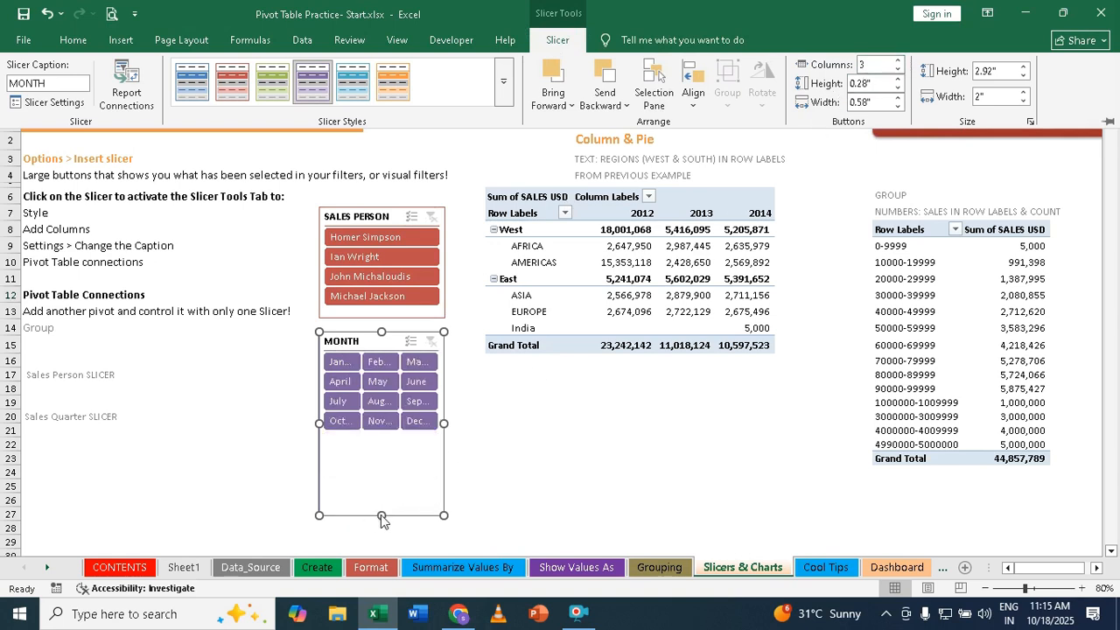
pyautogui.moveTo(382, 517); pyautogui.dragTo(382, 449)
pyautogui.moveTo(445, 391); pyautogui.dragTo(637, 395)
pyautogui.moveTo(416, 345); pyautogui.dragTo(266, 348)
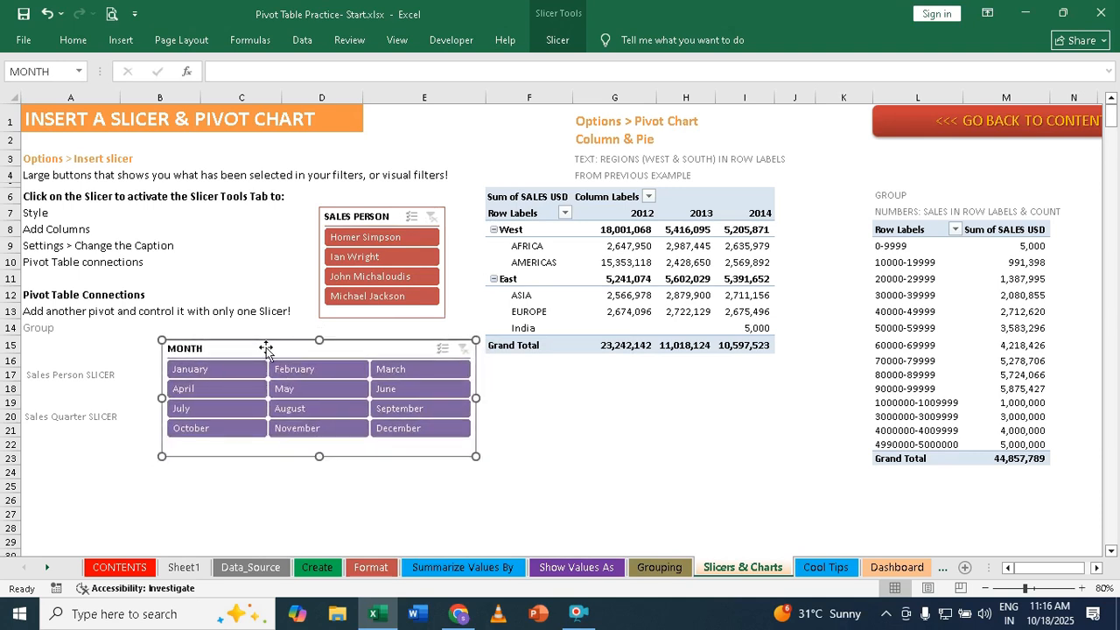
# - Try the MONTH slicer with January, February and June and the SALES PERSON slicer with one salesperson, clearing both filters
pyautogui.click(210, 370)
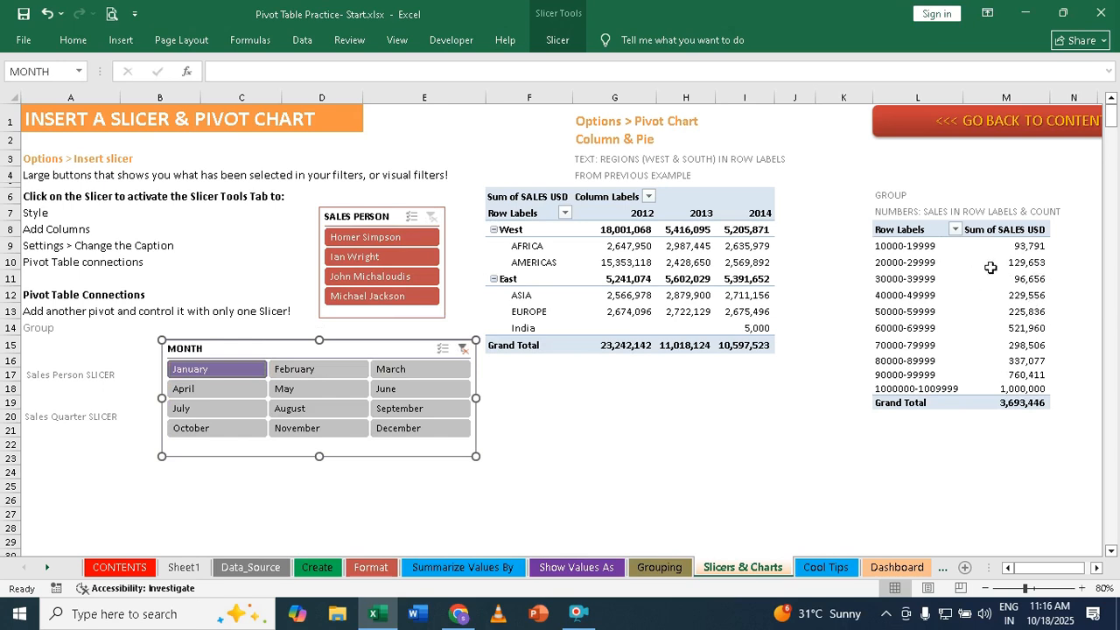
pyautogui.click(312, 368)
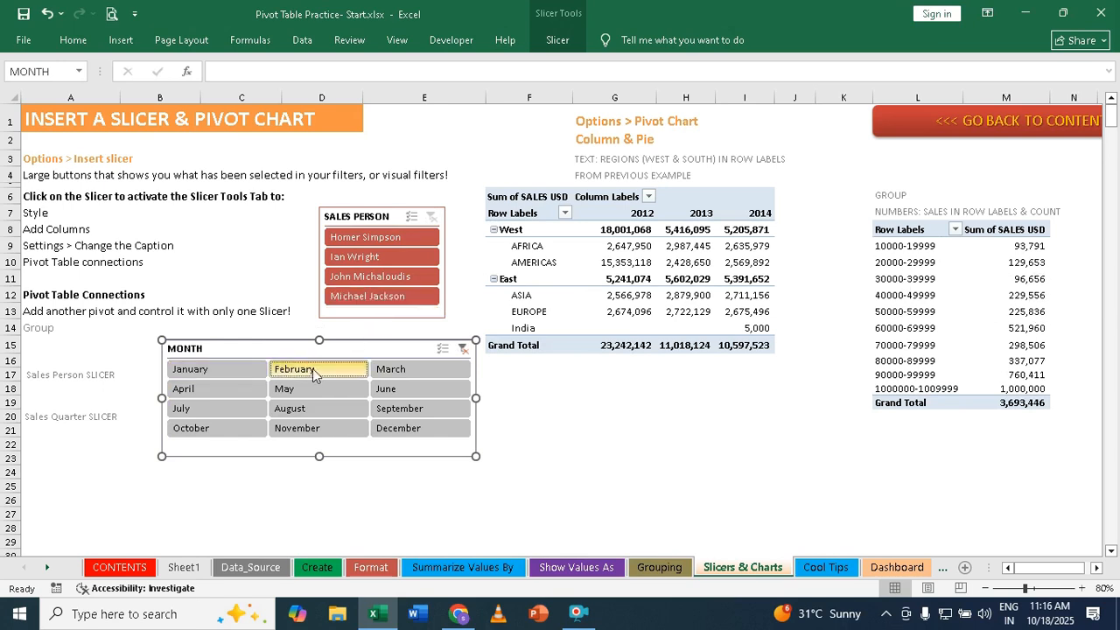
pyautogui.click(395, 392)
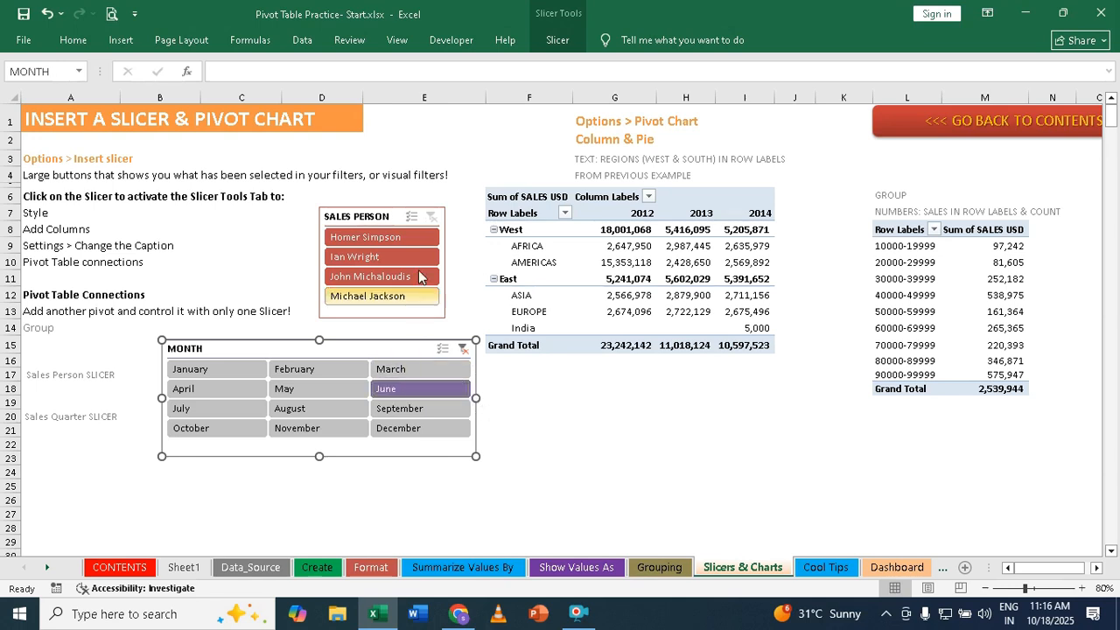
pyautogui.click(350, 258)
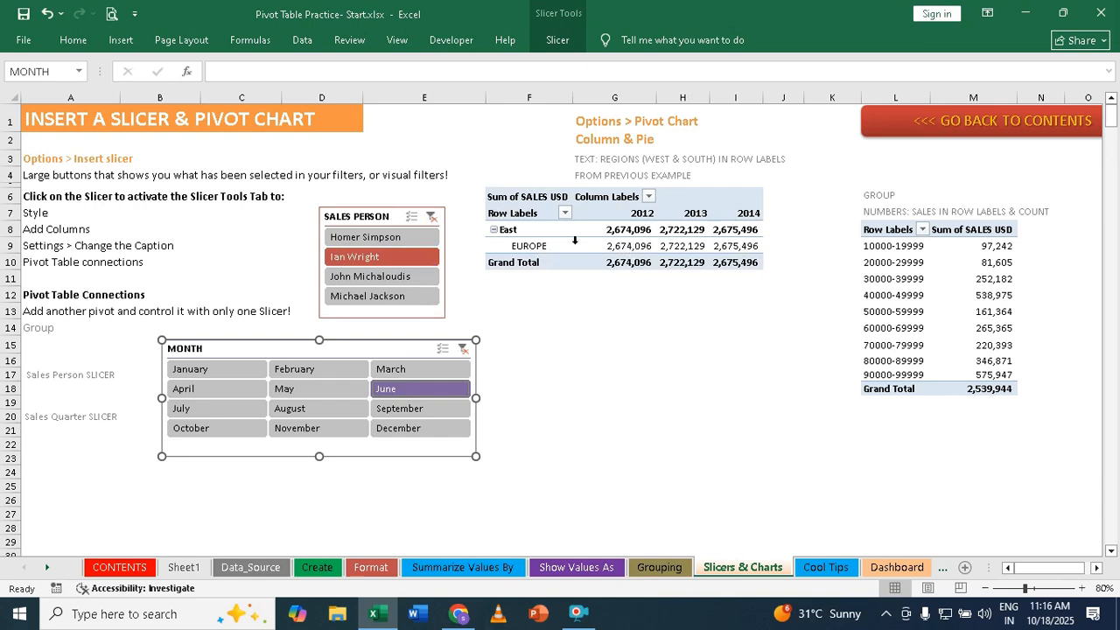
pyautogui.click(431, 216)
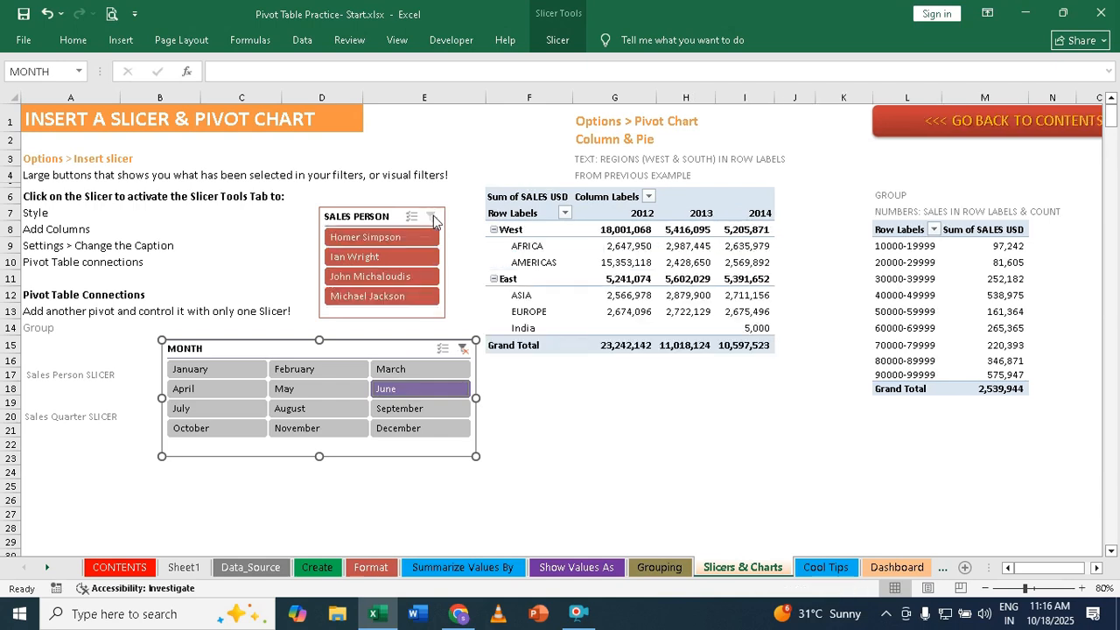
pyautogui.click(463, 348)
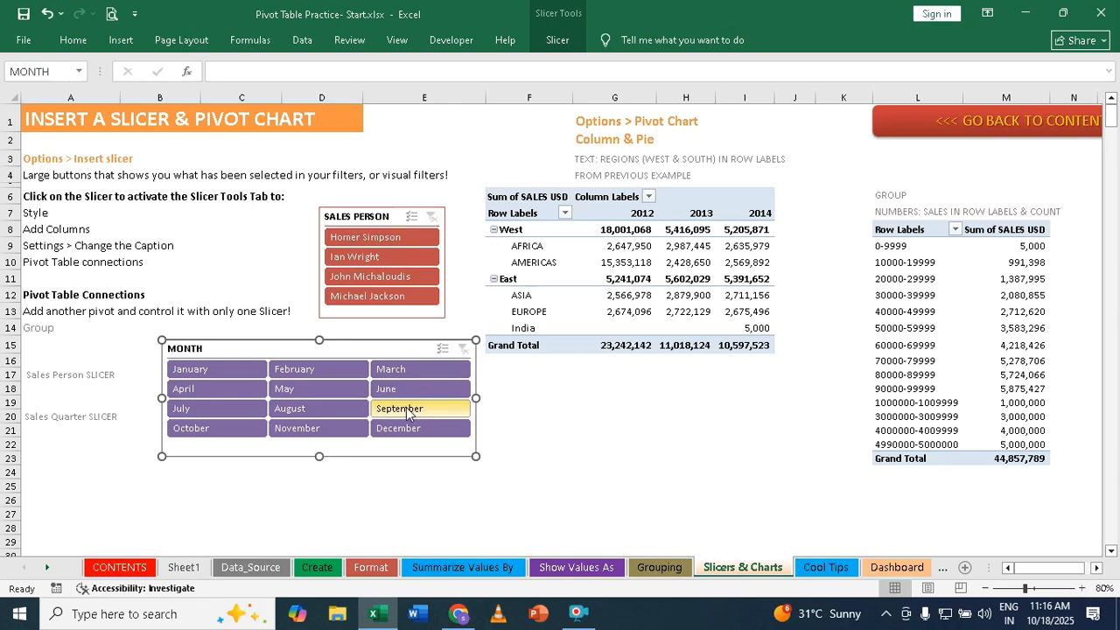
# - Filter the second pivot table by January, August and December together, and by April through June, and clear the MONTH filter
pyautogui.click(202, 371)
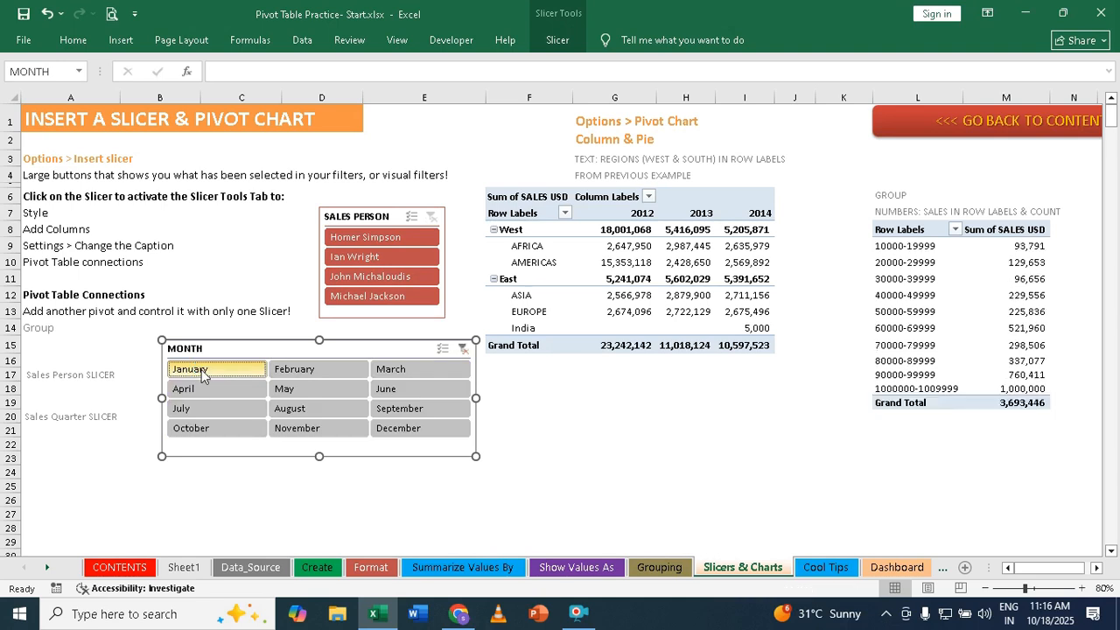
pyautogui.keyDown('ctrl'); pyautogui.click(281, 419); pyautogui.keyUp('ctrl')
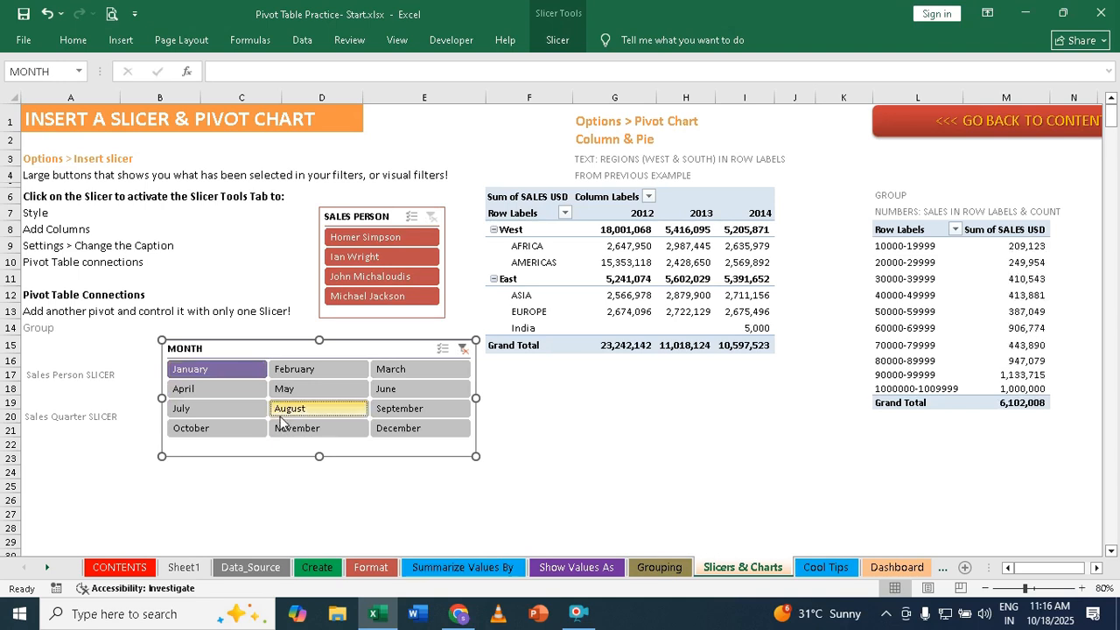
pyautogui.keyDown('ctrl'); pyautogui.click(403, 435); pyautogui.keyUp('ctrl')
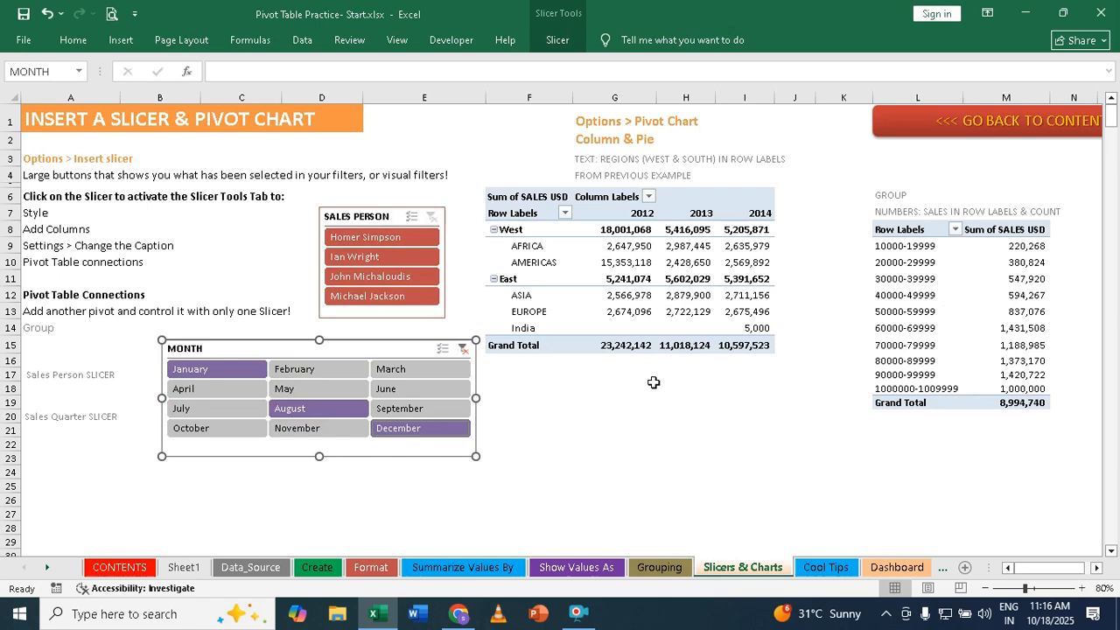
pyautogui.click(181, 390)
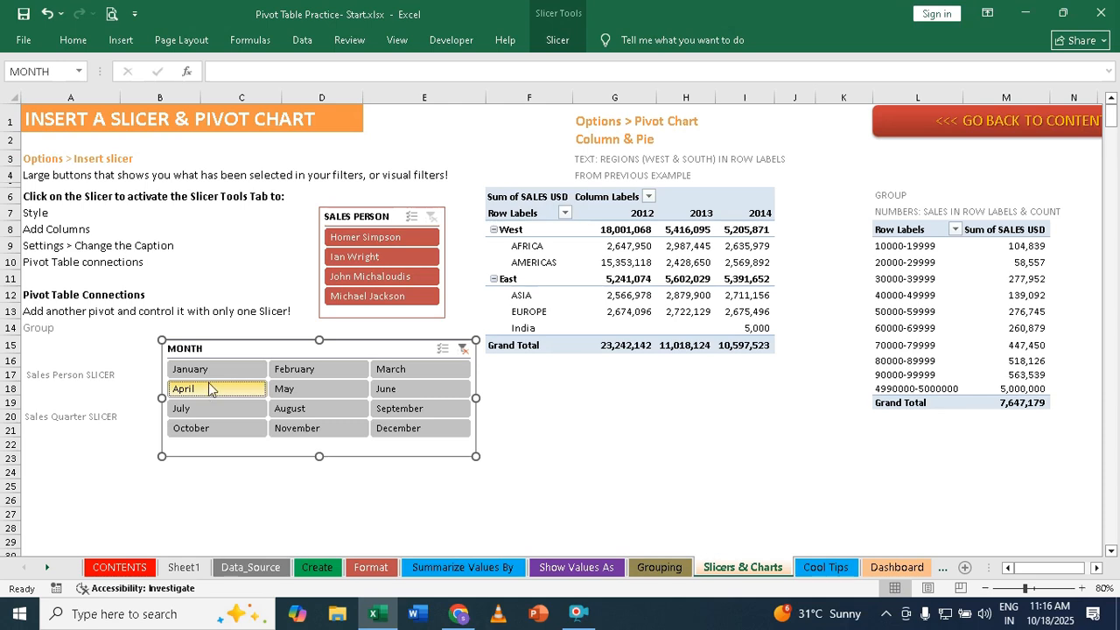
pyautogui.moveTo(208, 394); pyautogui.dragTo(437, 392)
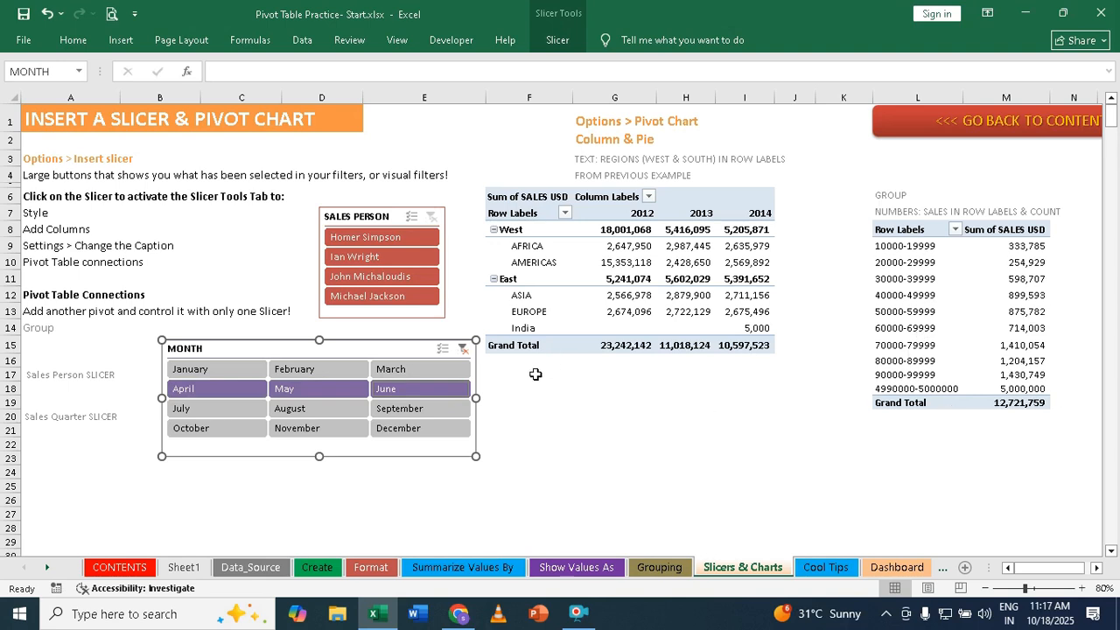
pyautogui.click(462, 350)
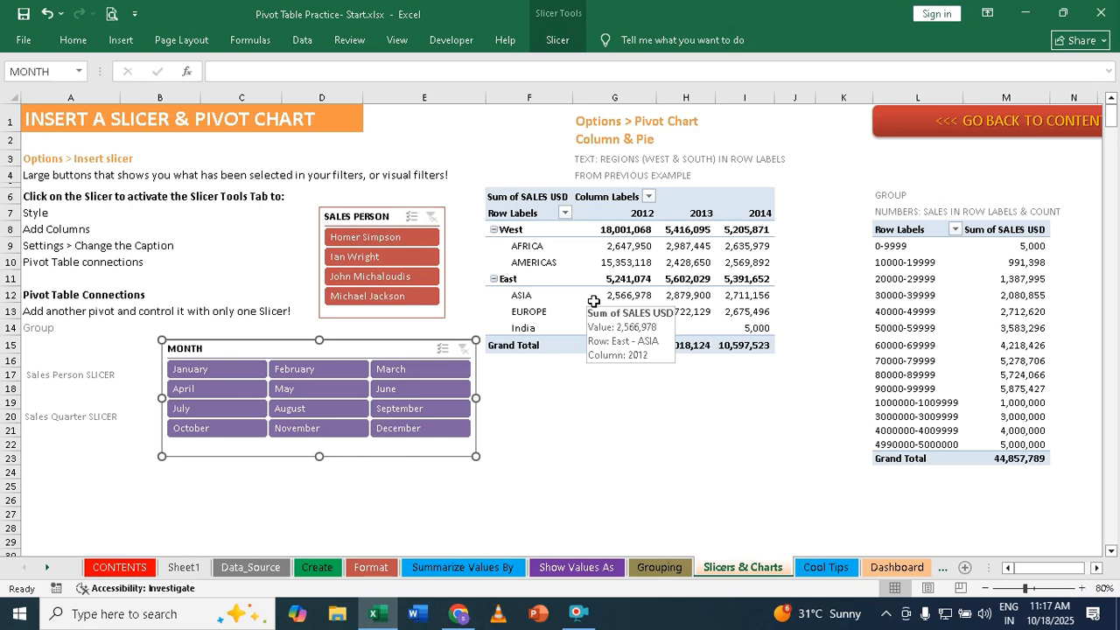
pyautogui.click(617, 248)
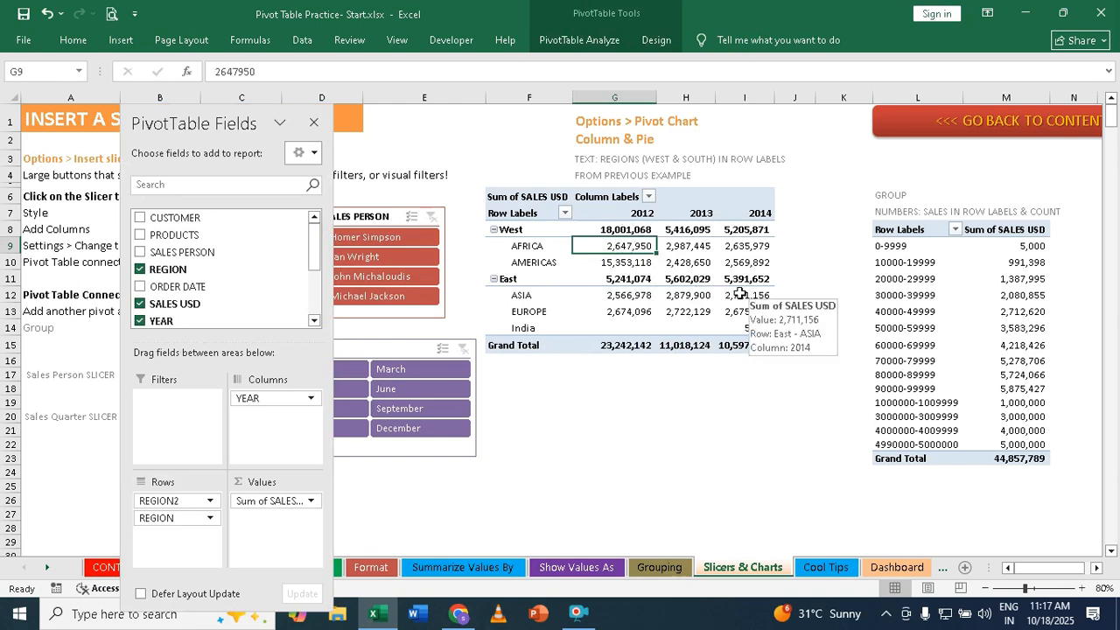
pyautogui.moveTo(681, 247)
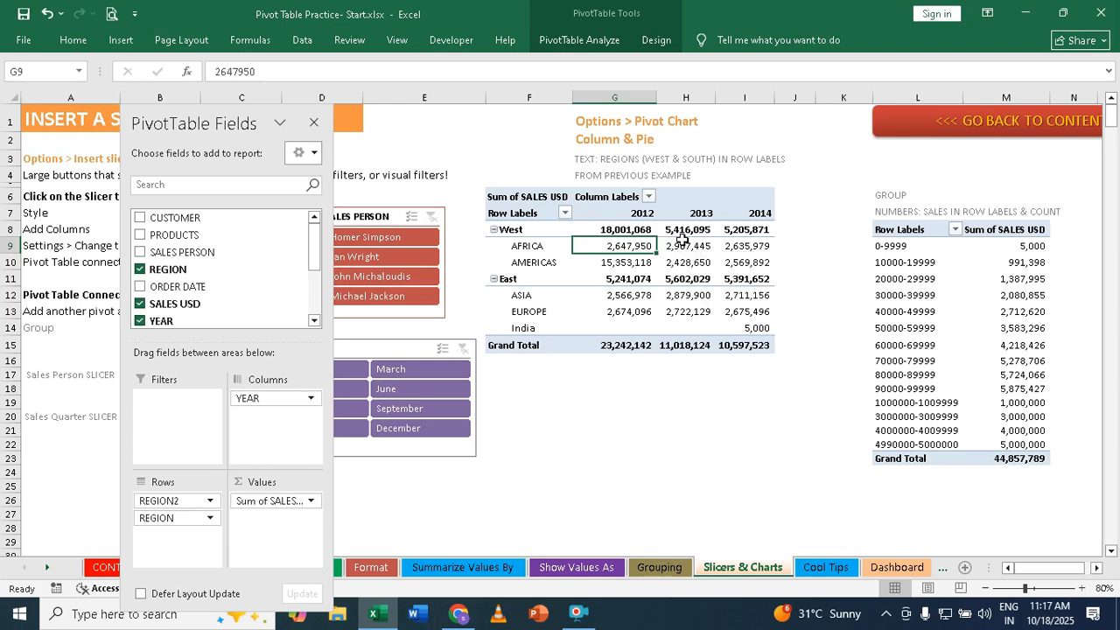
pyautogui.click(910, 295)
pyautogui.click(997, 277)
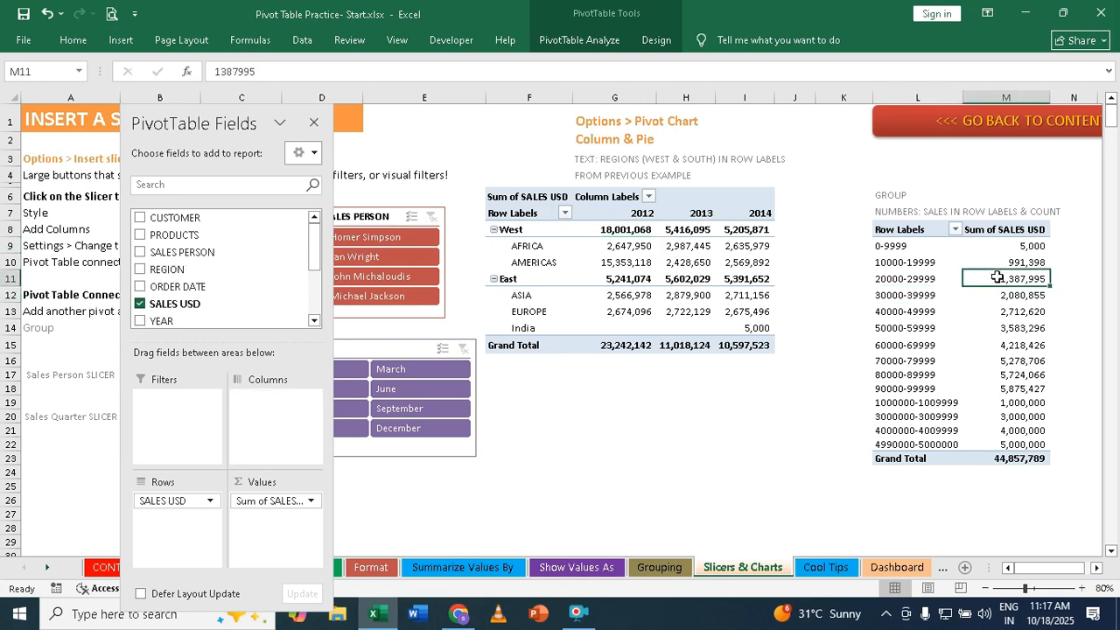
pyautogui.moveTo(997, 277)
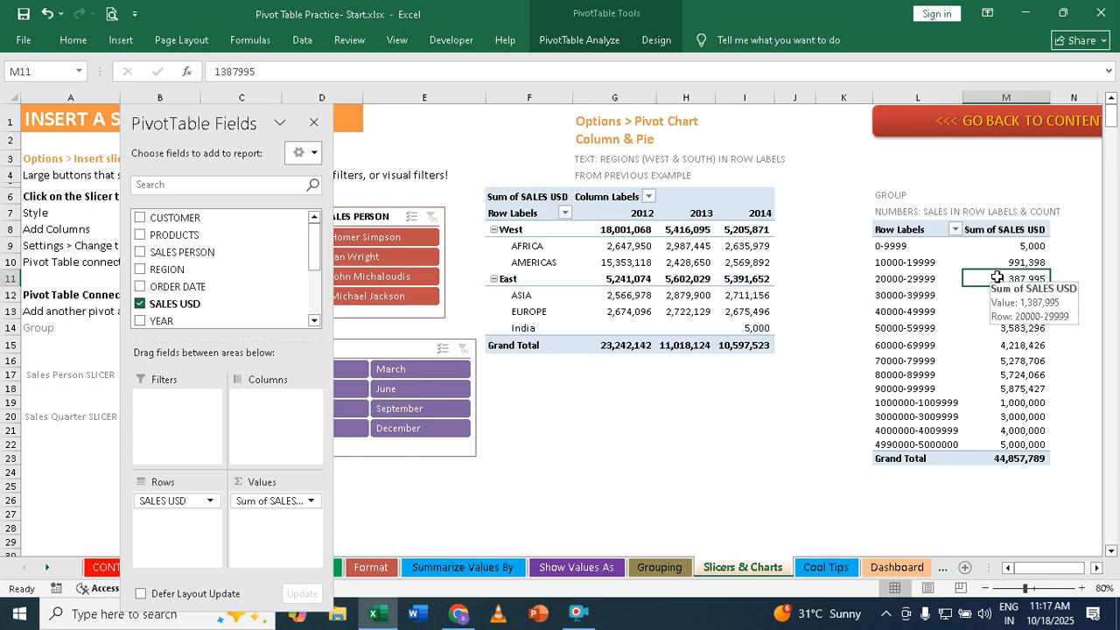
# - Insert a Clustered Column pivot chart from the region-by-year pivot table
pyautogui.click(646, 257)
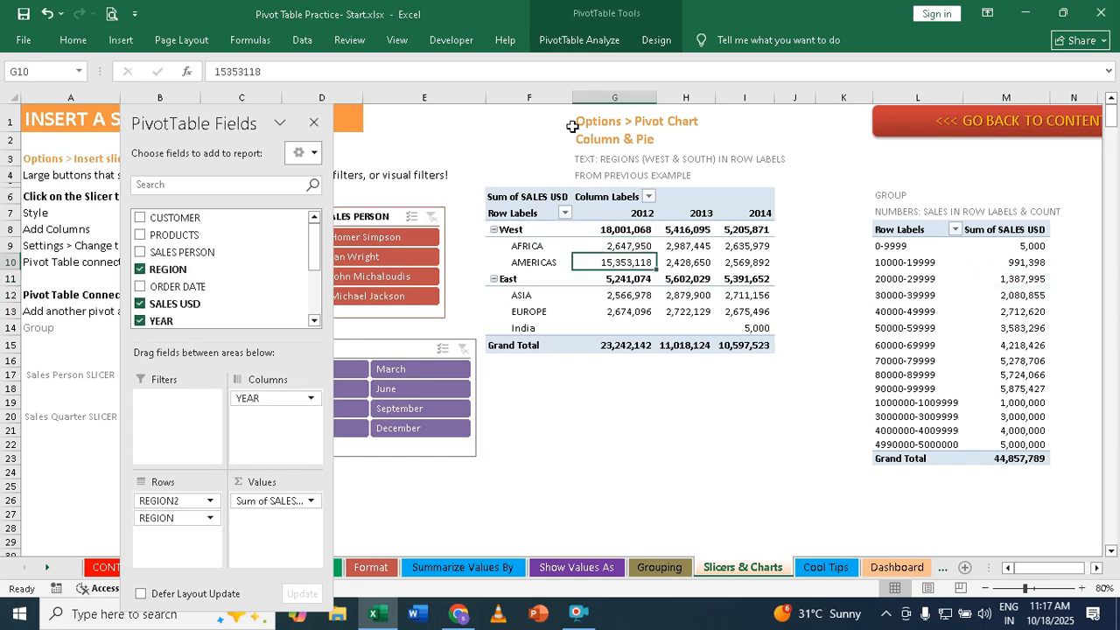
pyautogui.click(586, 38)
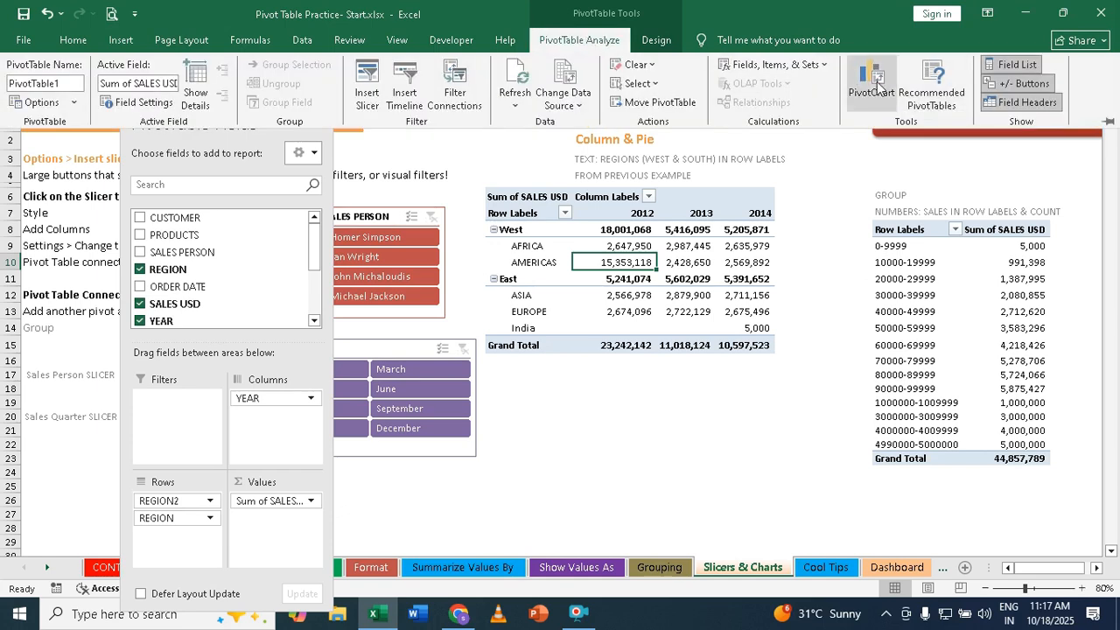
pyautogui.click(871, 84)
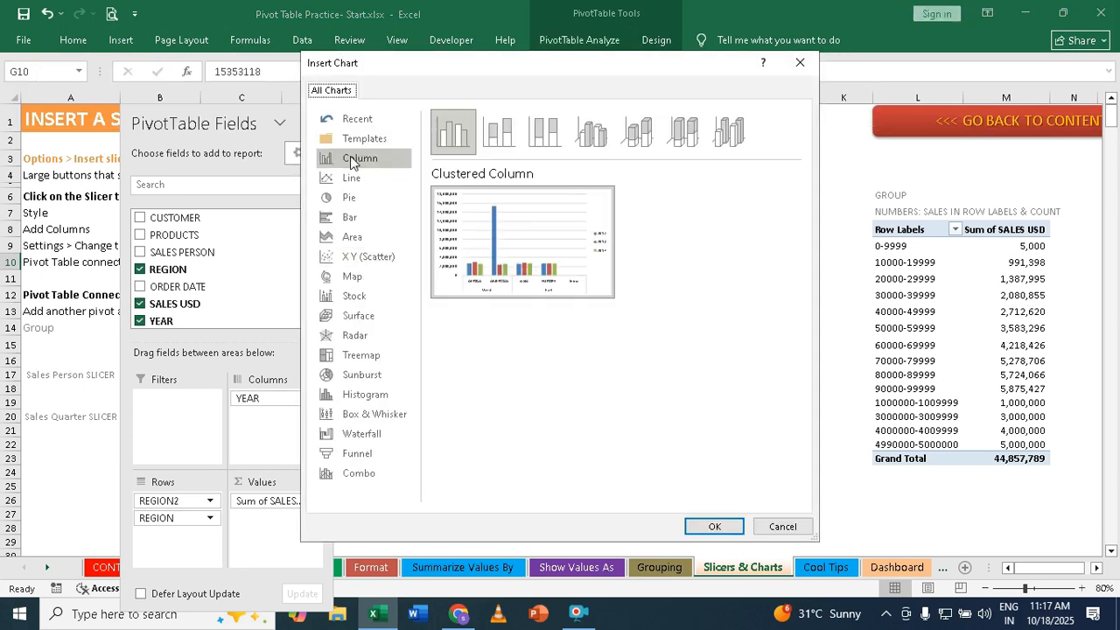
pyautogui.click(357, 162)
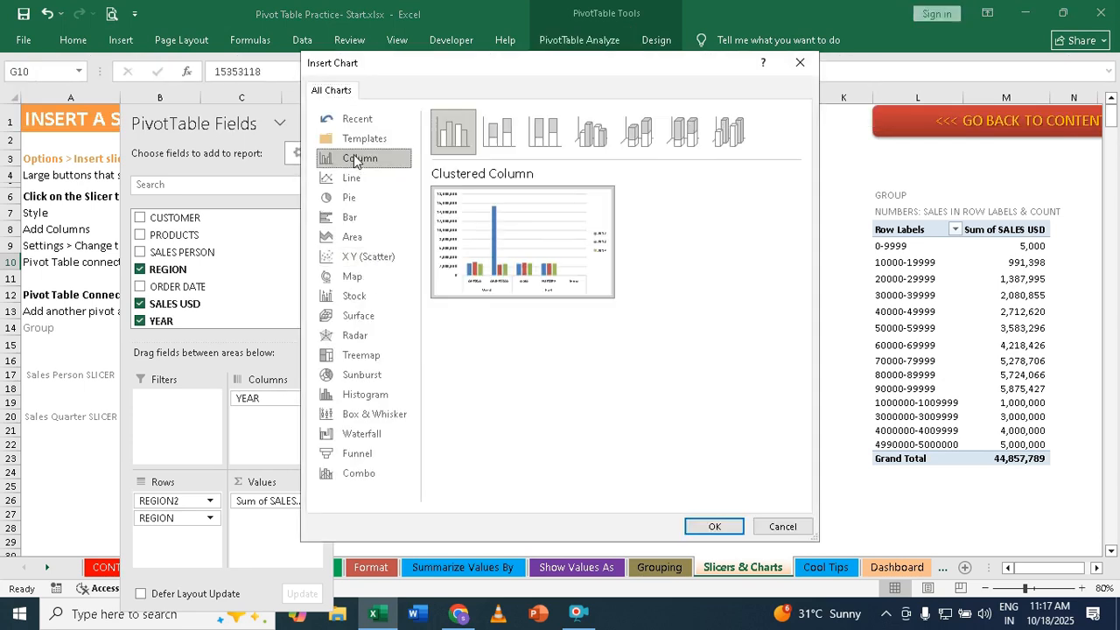
pyautogui.click(466, 140)
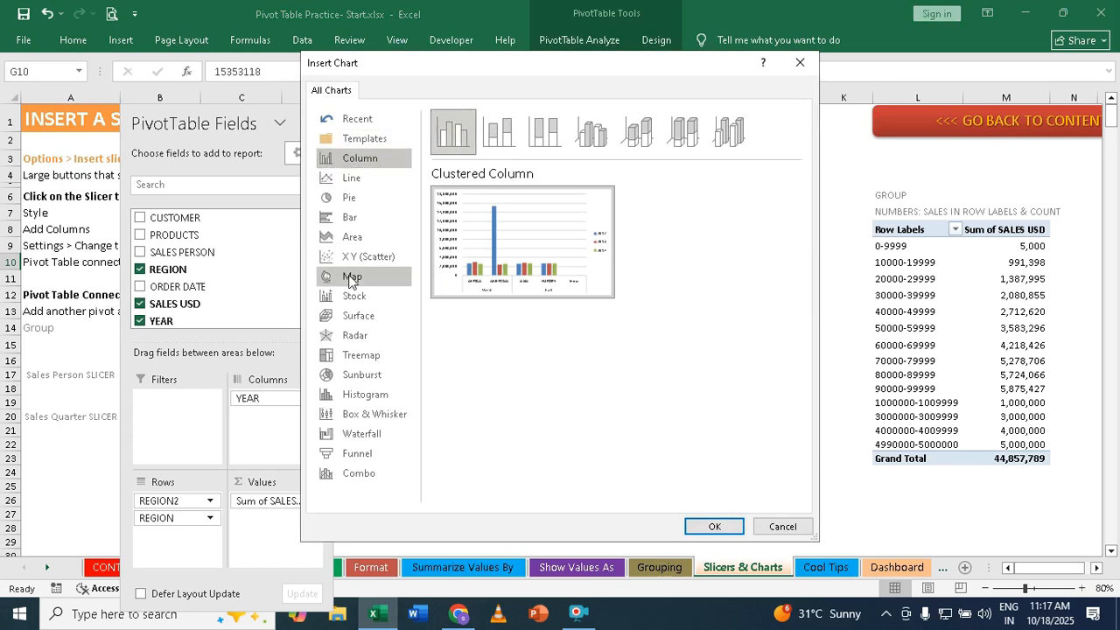
pyautogui.click(359, 159)
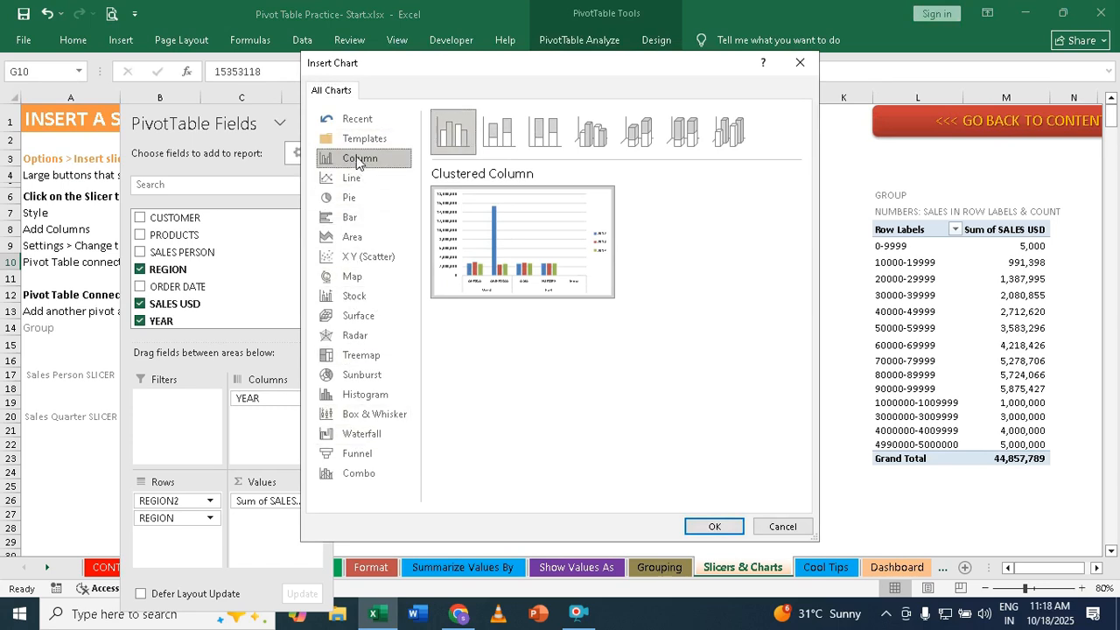
pyautogui.click(456, 140)
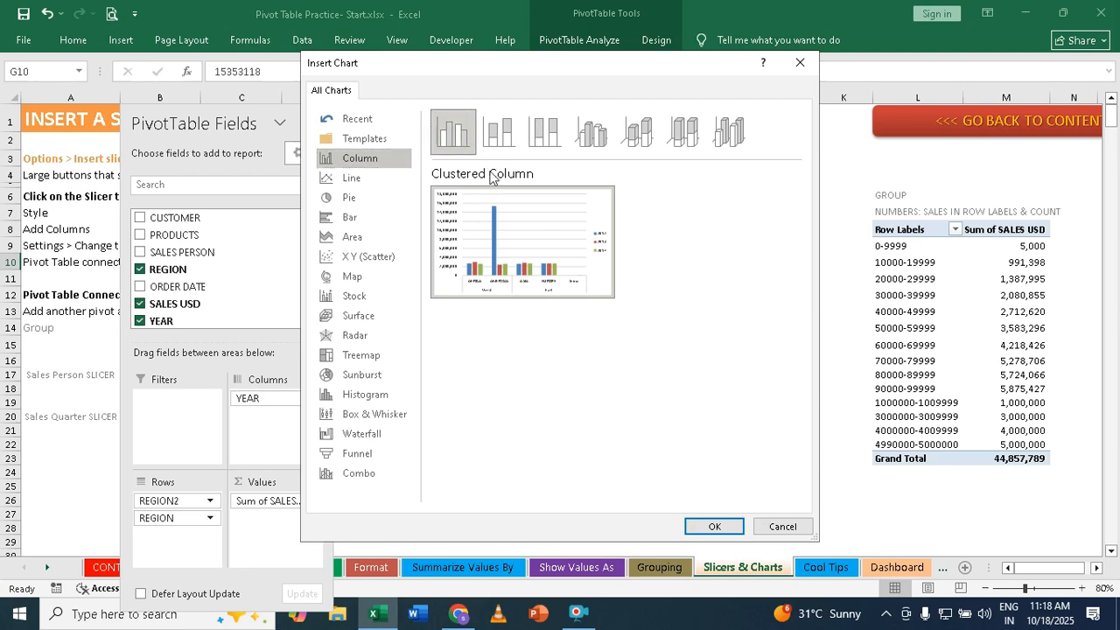
pyautogui.click(714, 527)
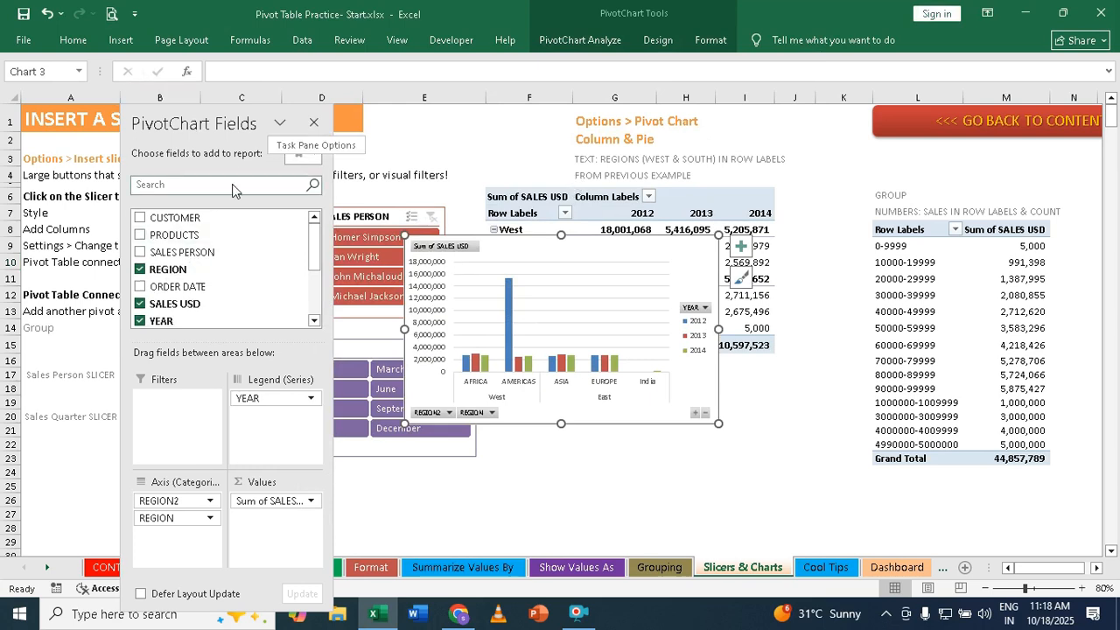
# - Close the field list, then shrink the column chart and place it directly beneath the MONTH slicer, aligned with the slicer's left edge
pyautogui.click(315, 124)
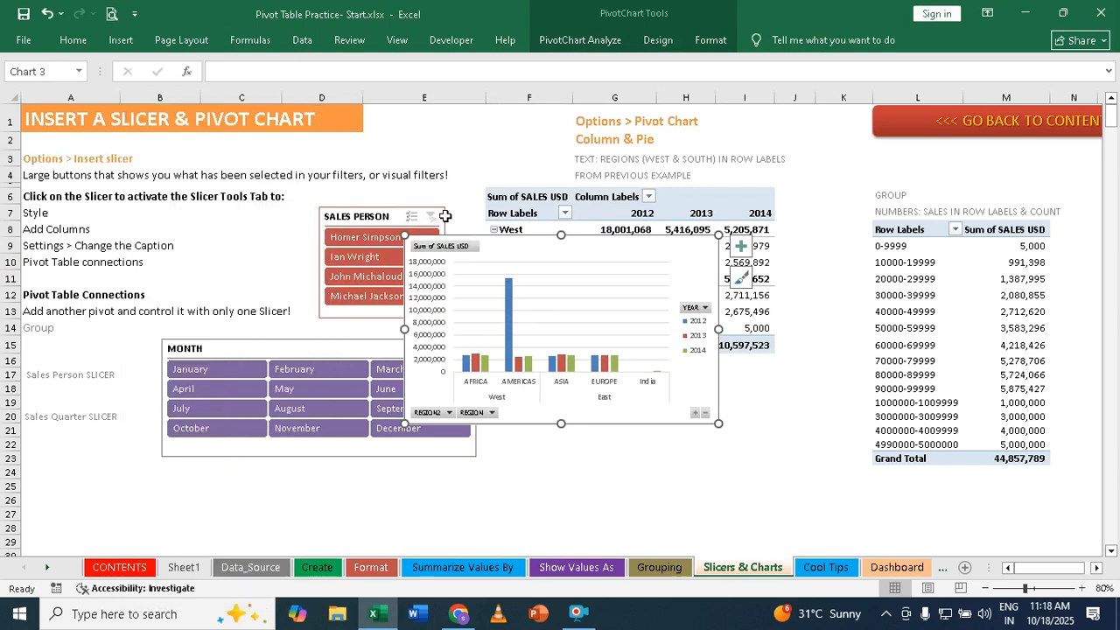
pyautogui.moveTo(495, 242); pyautogui.dragTo(587, 378)
pyautogui.scroll(-2, 587, 378)
pyautogui.moveTo(595, 281); pyautogui.dragTo(256, 370)
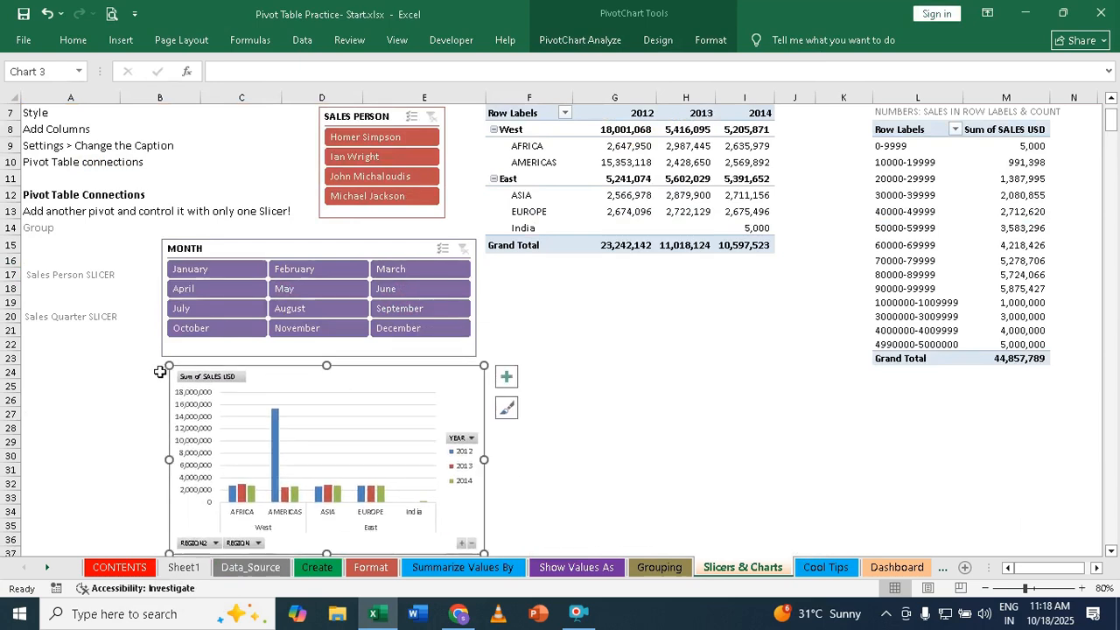
pyautogui.moveTo(168, 366); pyautogui.dragTo(215, 421)
pyautogui.moveTo(325, 425)
pyautogui.mouseDown()
pyautogui.moveTo(587, 345)
pyautogui.moveTo(286, 388)
pyautogui.moveTo(271, 371)
pyautogui.mouseUp()
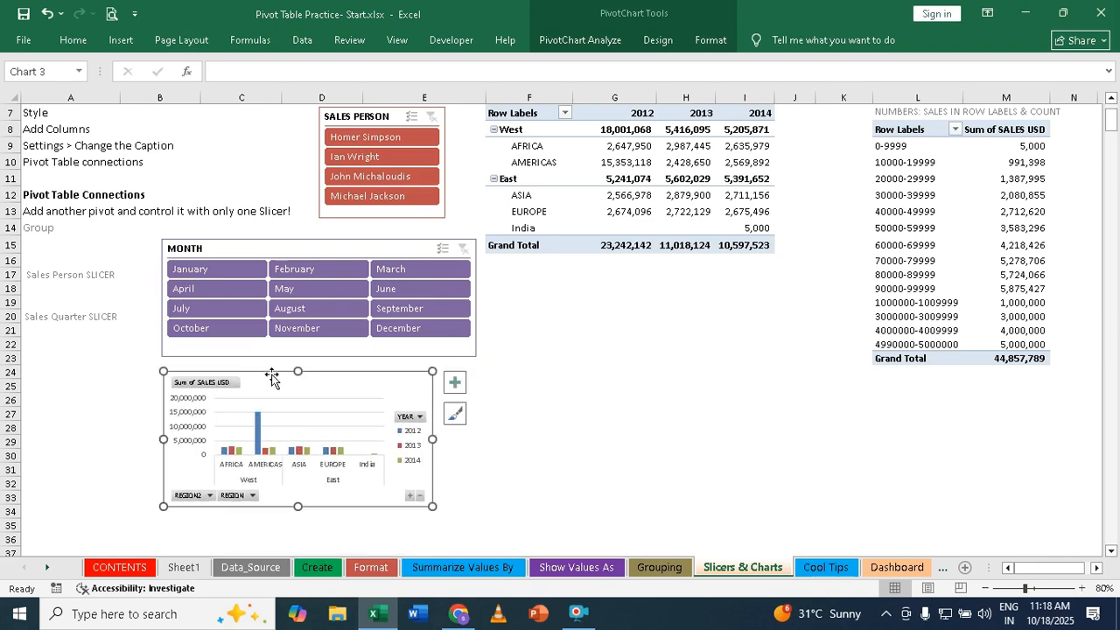
# - Hide all field buttons on the column chart and make the chart wider and slightly taller
pyautogui.rightClick(221, 388)
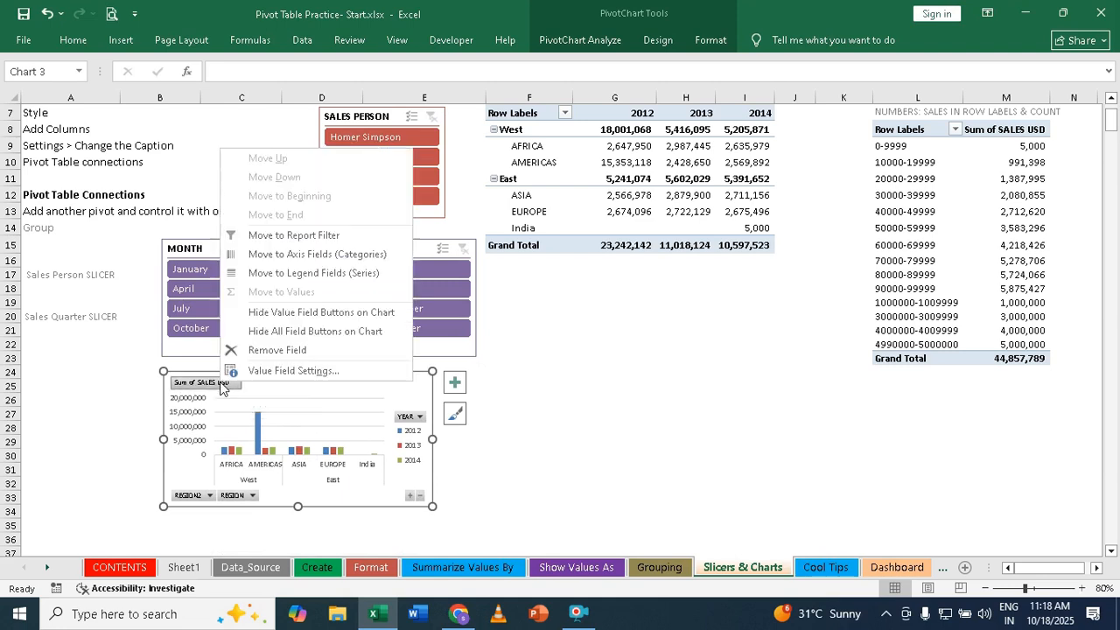
pyautogui.click(372, 340)
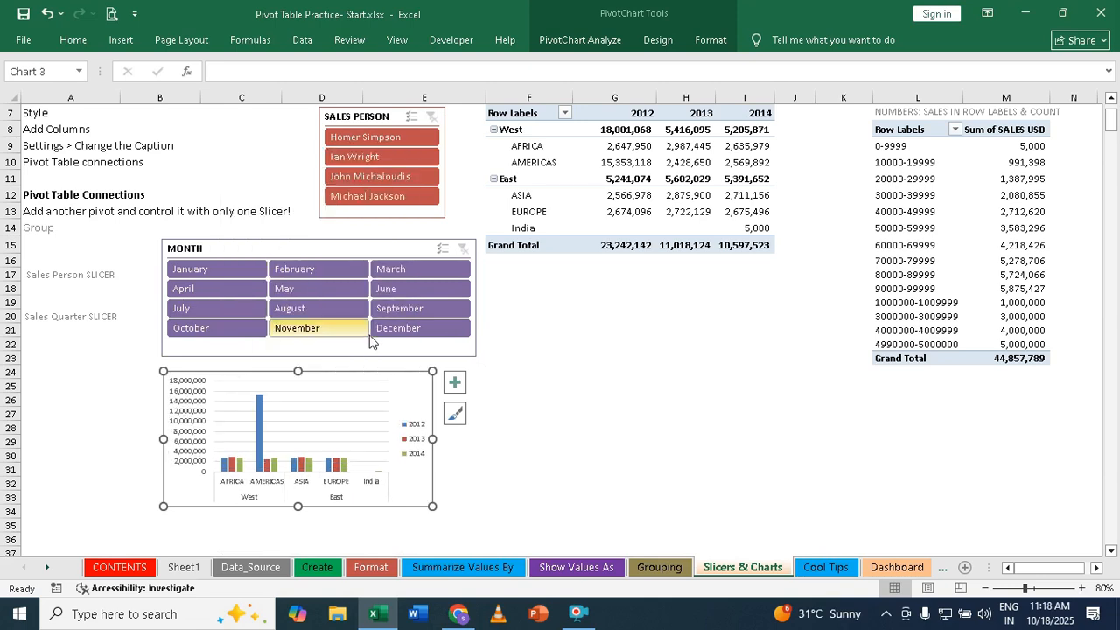
pyautogui.moveTo(435, 440); pyautogui.dragTo(535, 440)
pyautogui.moveTo(351, 508); pyautogui.dragTo(350, 528)
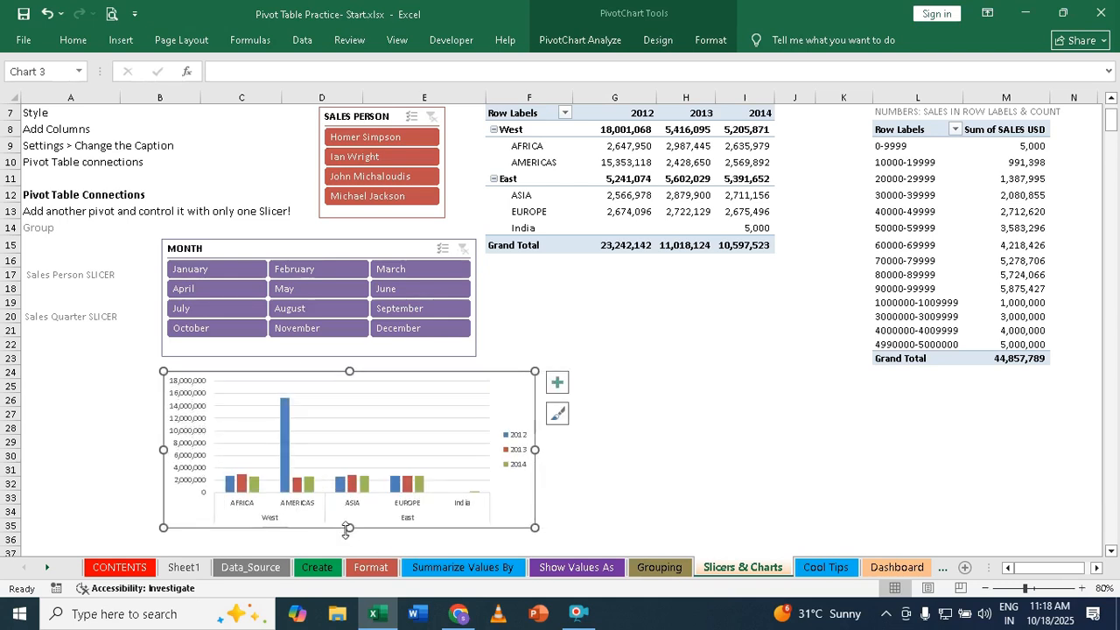
# - Add data labels to the column chart, widen it so the labels spread out, and shift it left to about column A
pyautogui.click(557, 385)
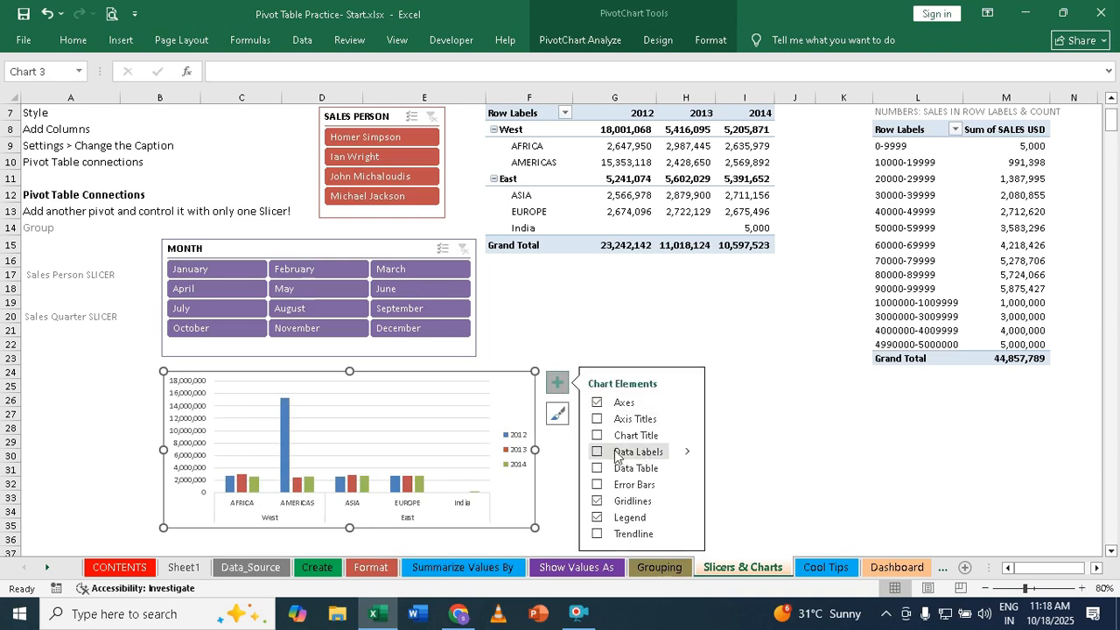
pyautogui.click(600, 454)
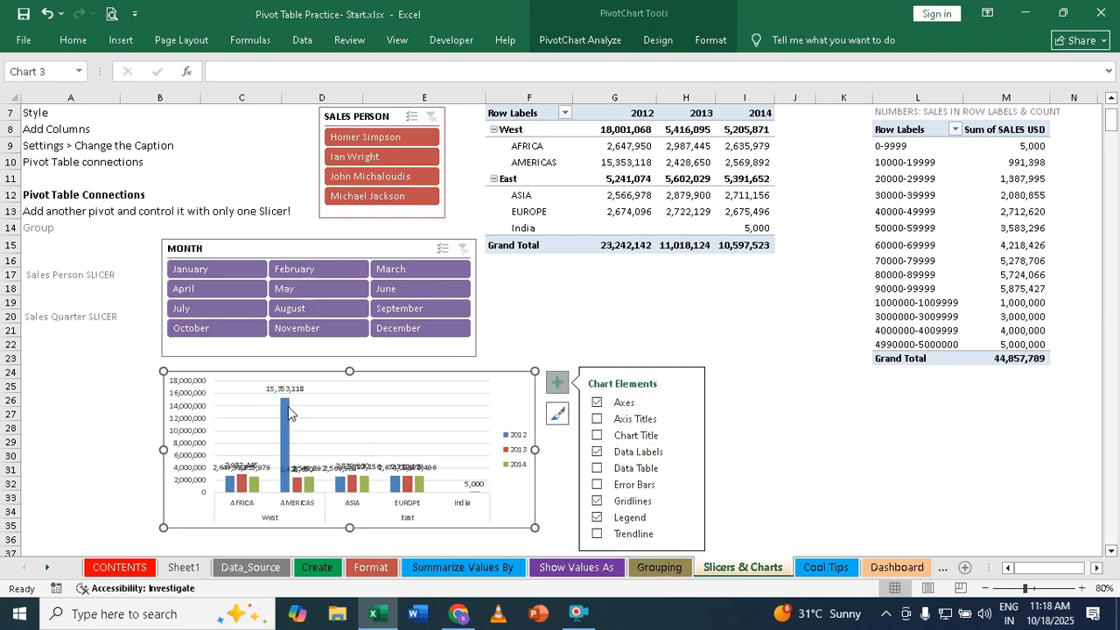
pyautogui.moveTo(536, 450); pyautogui.dragTo(646, 465)
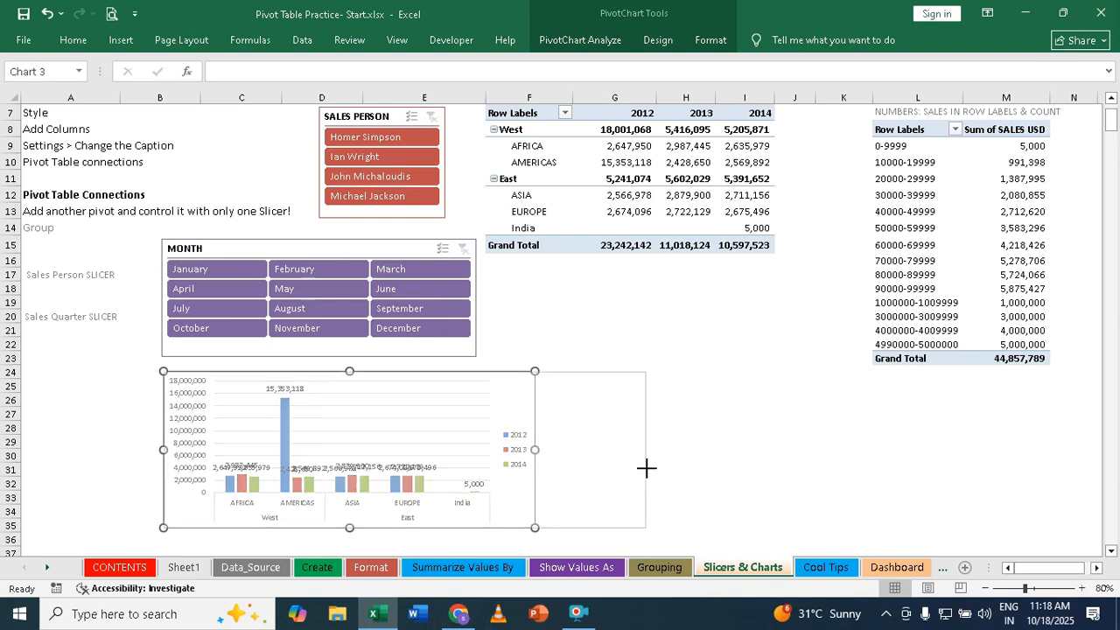
pyautogui.click(742, 468)
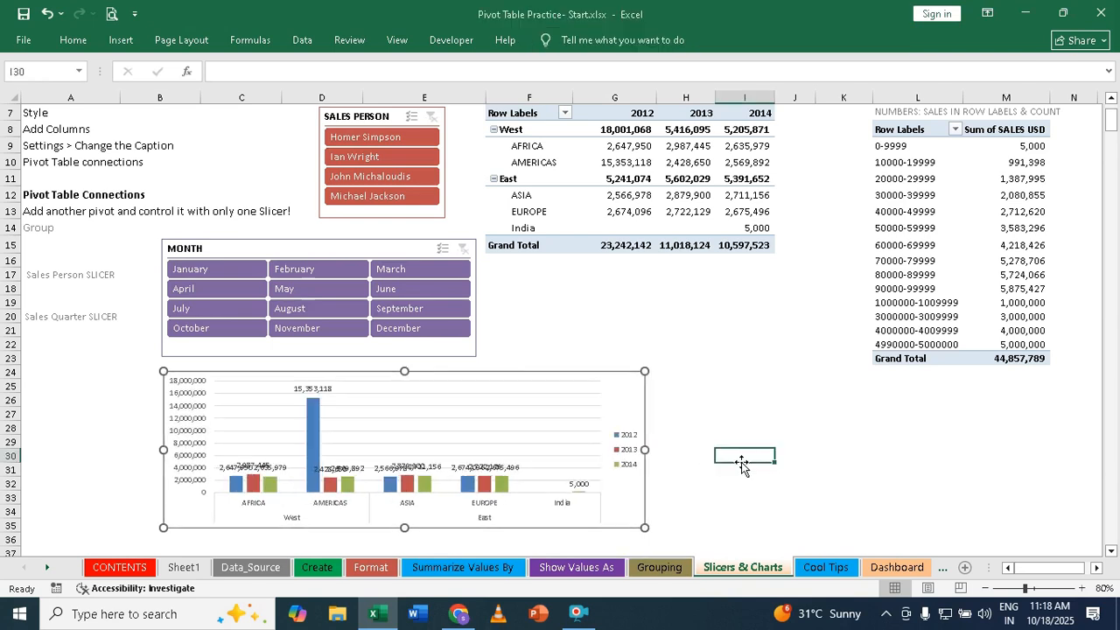
pyautogui.click(630, 378)
pyautogui.moveTo(648, 449); pyautogui.dragTo(746, 464)
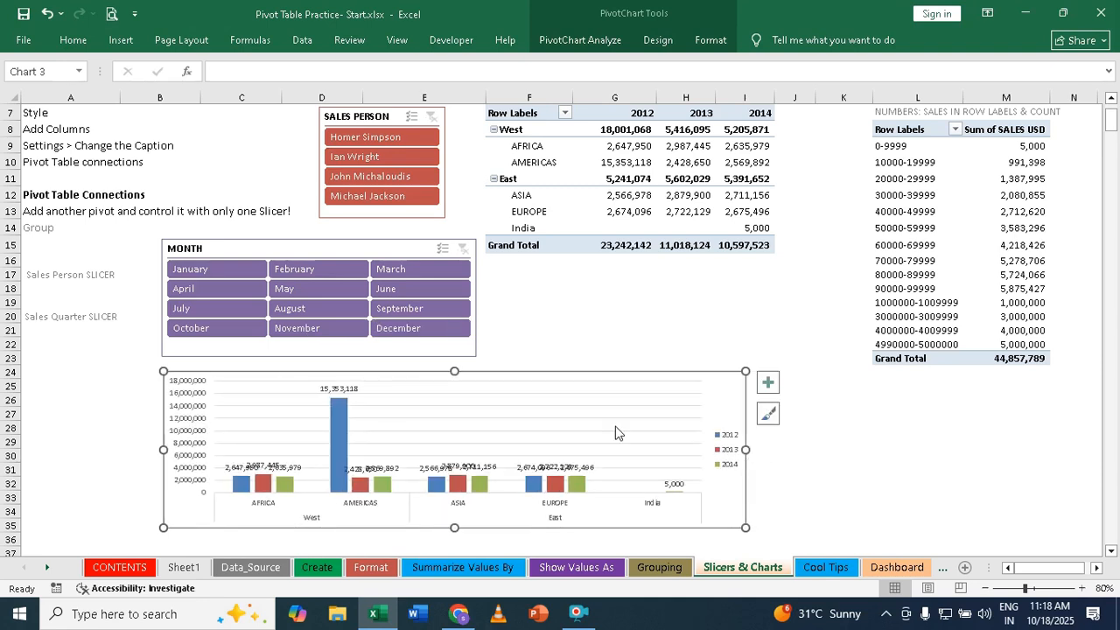
pyautogui.moveTo(514, 374); pyautogui.dragTo(392, 373)
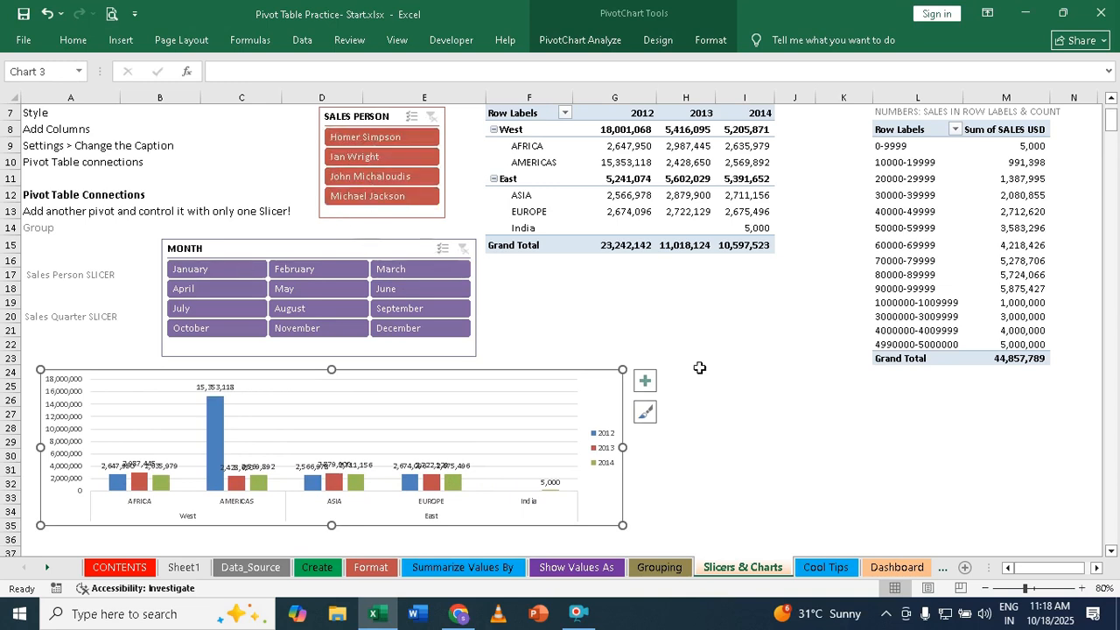
# - Insert a Clustered Bar pivot chart from the second pivot table, which groups sales into ranges
pyautogui.click(972, 181)
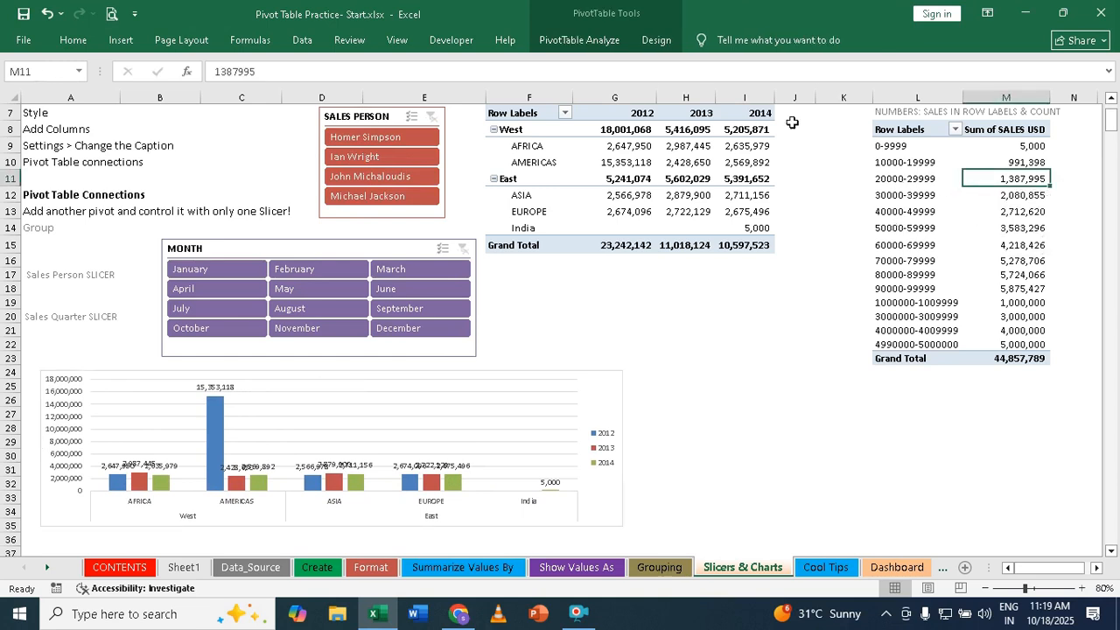
pyautogui.click(598, 44)
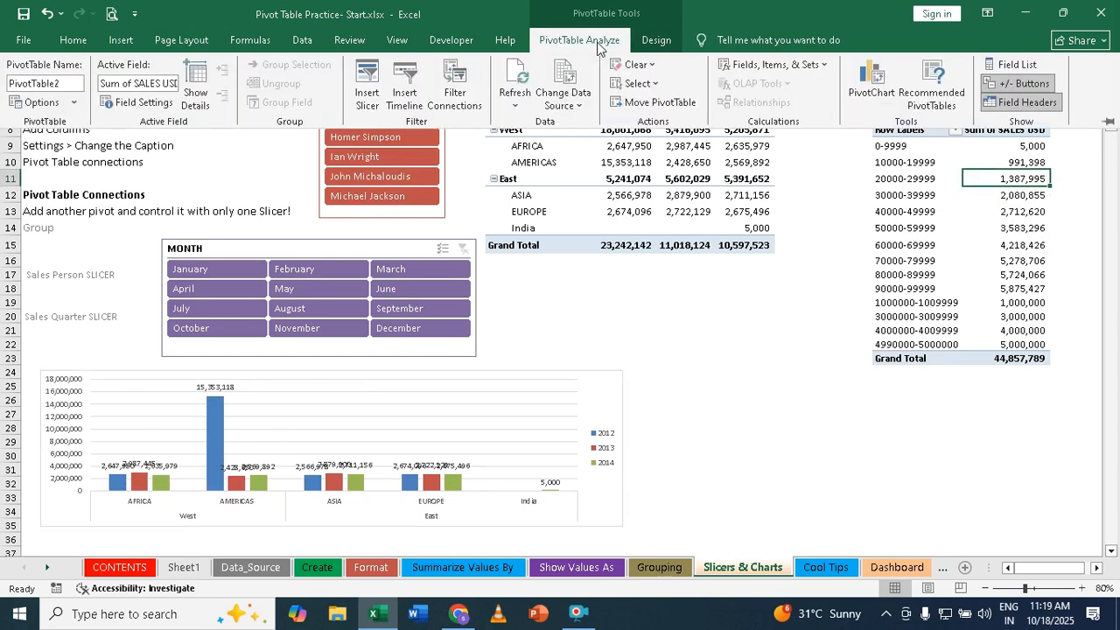
pyautogui.click(871, 83)
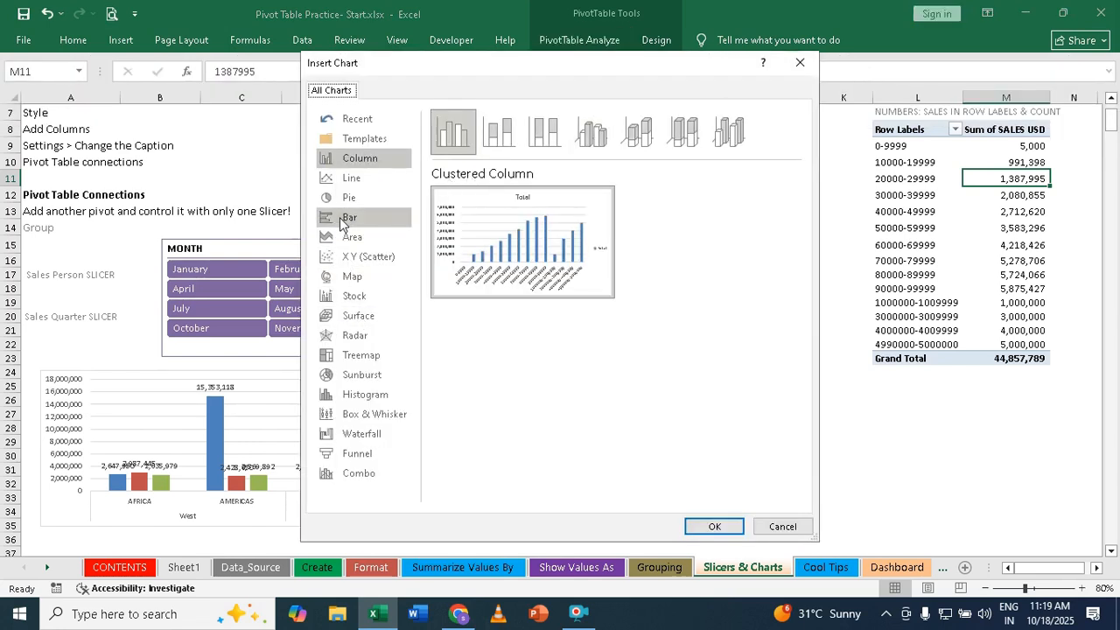
pyautogui.click(349, 221)
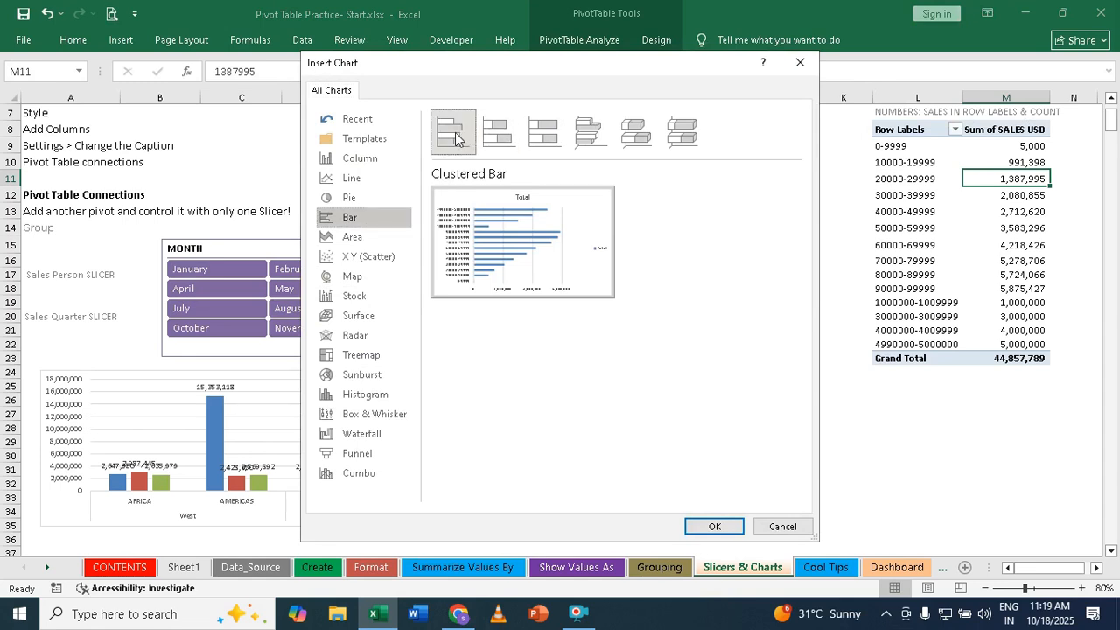
pyautogui.click(716, 525)
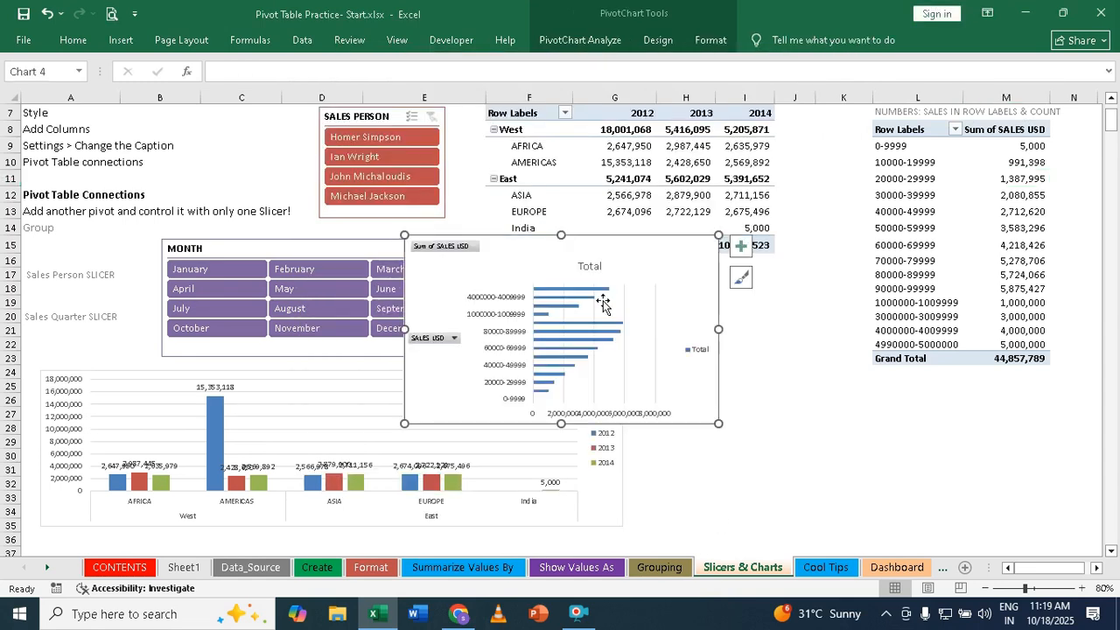
# - Place the bar chart to the right of the column chart and hide all its field buttons
pyautogui.moveTo(505, 242)
pyautogui.mouseDown()
pyautogui.moveTo(732, 378)
pyautogui.moveTo(730, 366)
pyautogui.mouseUp()
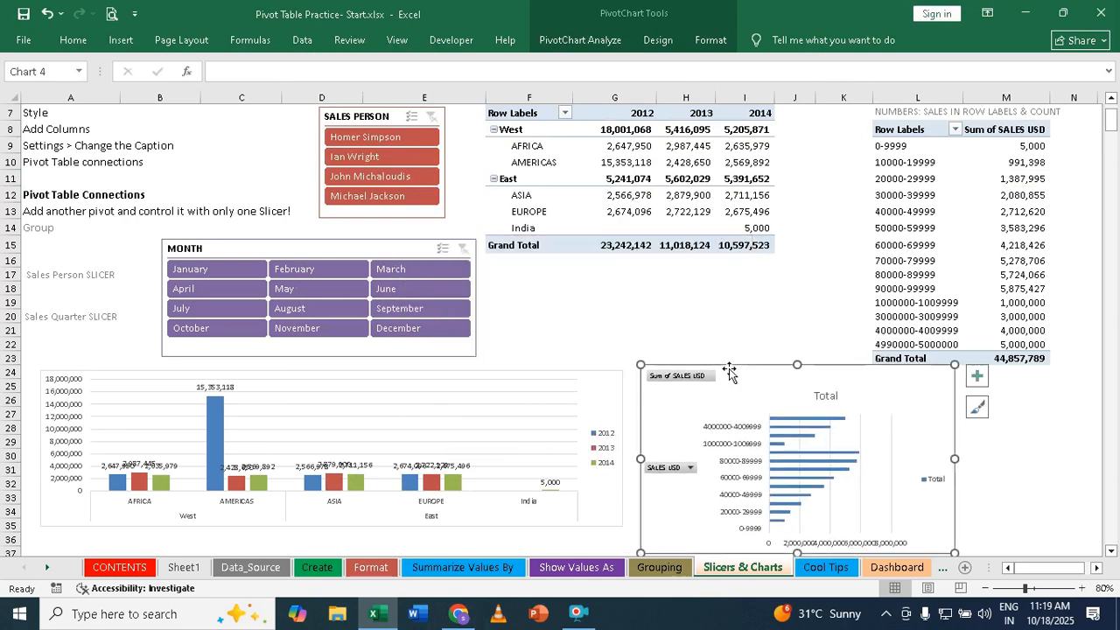
pyautogui.rightClick(675, 377)
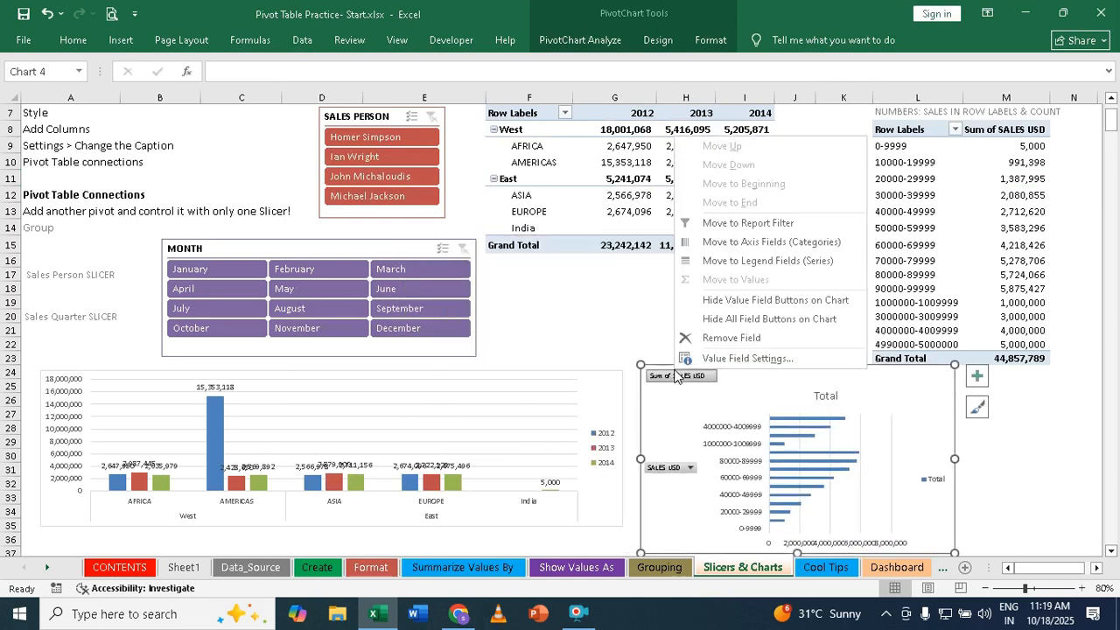
pyautogui.click(794, 326)
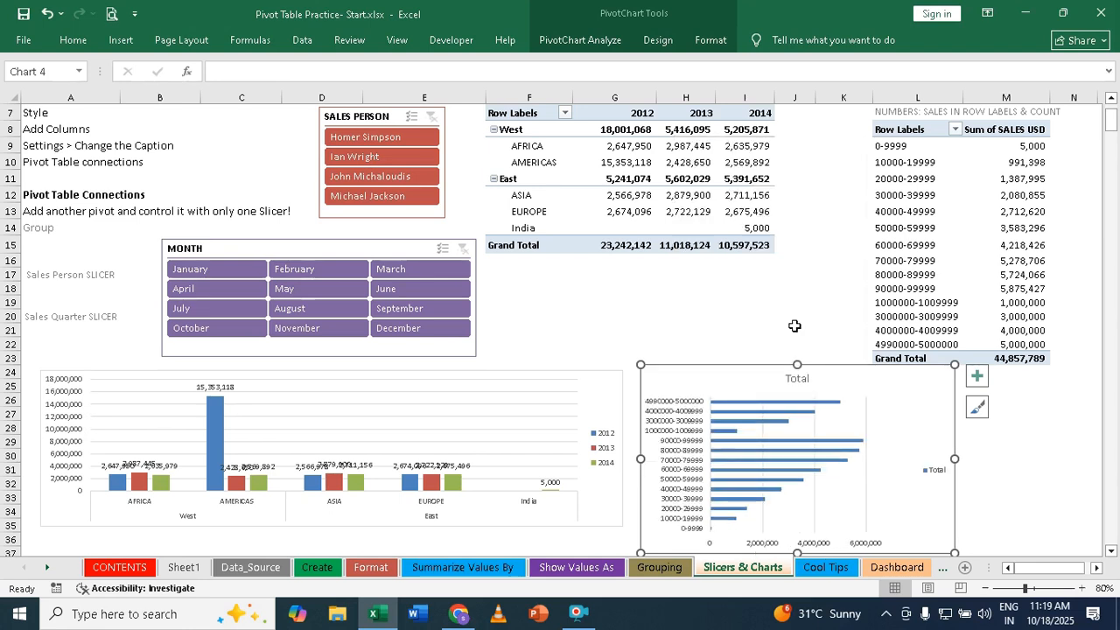
# - Remove the title from the bar chart and add data labels to its bars
pyautogui.click(793, 379)
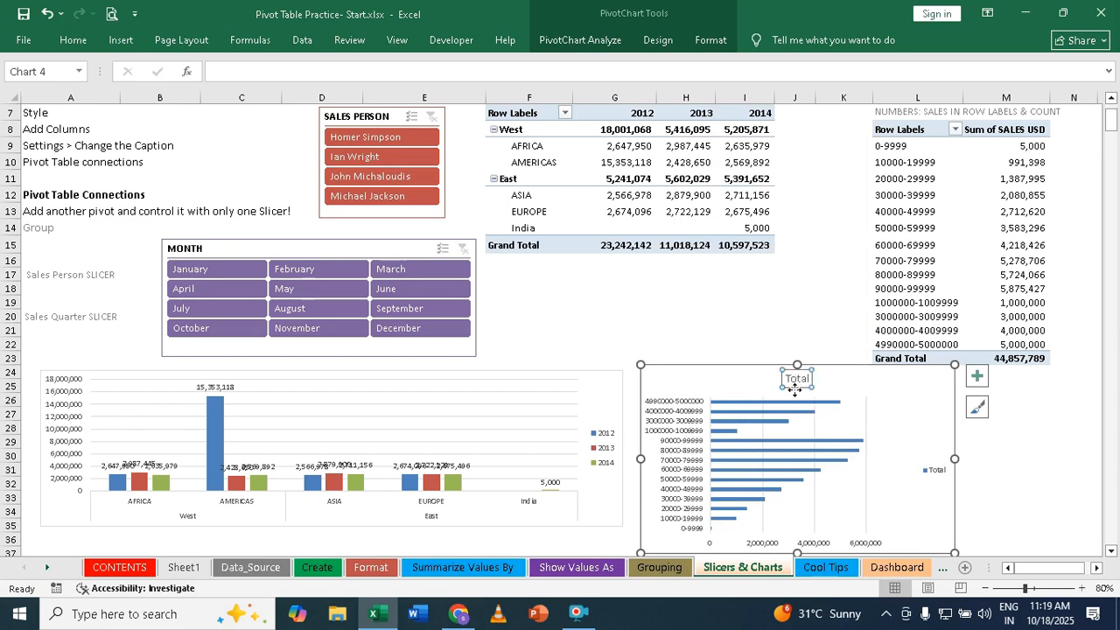
pyautogui.press('Delete')
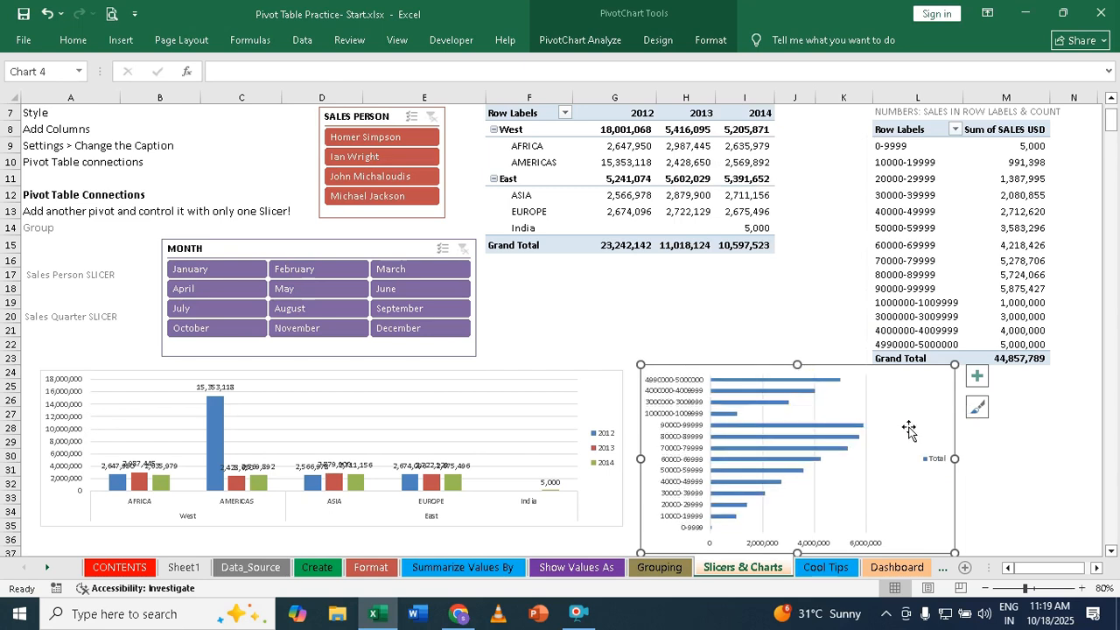
pyautogui.click(977, 377)
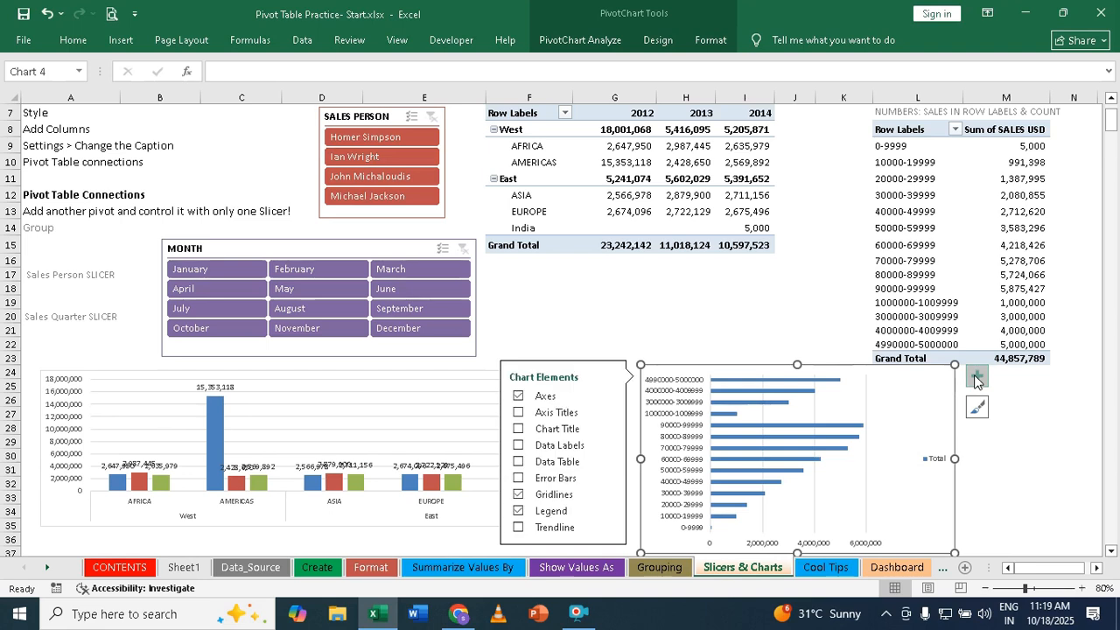
pyautogui.click(518, 446)
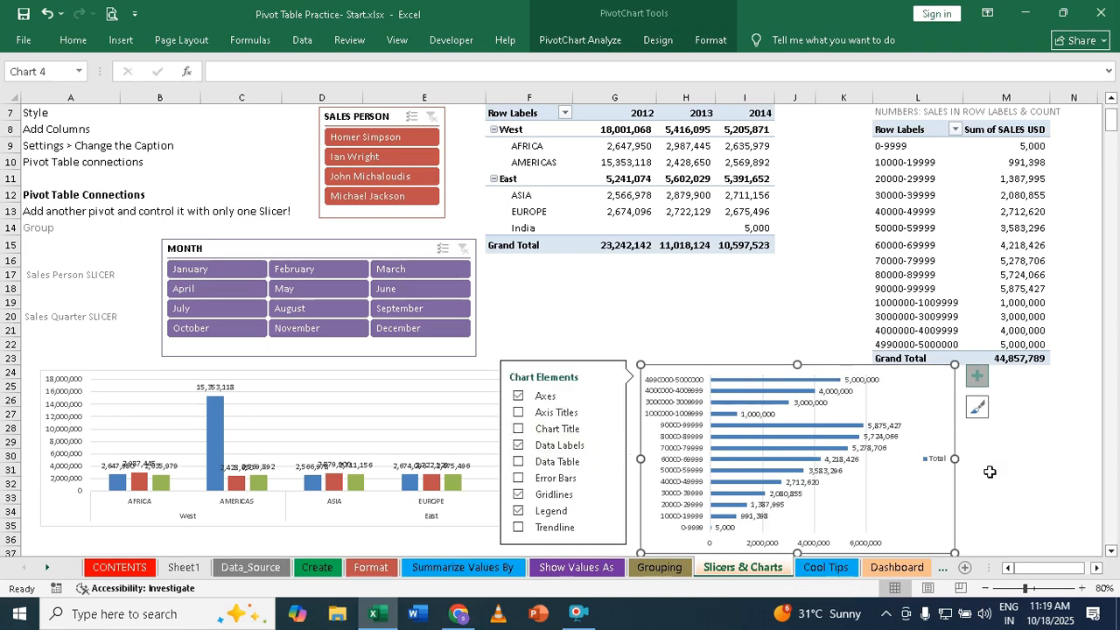
pyautogui.click(597, 285)
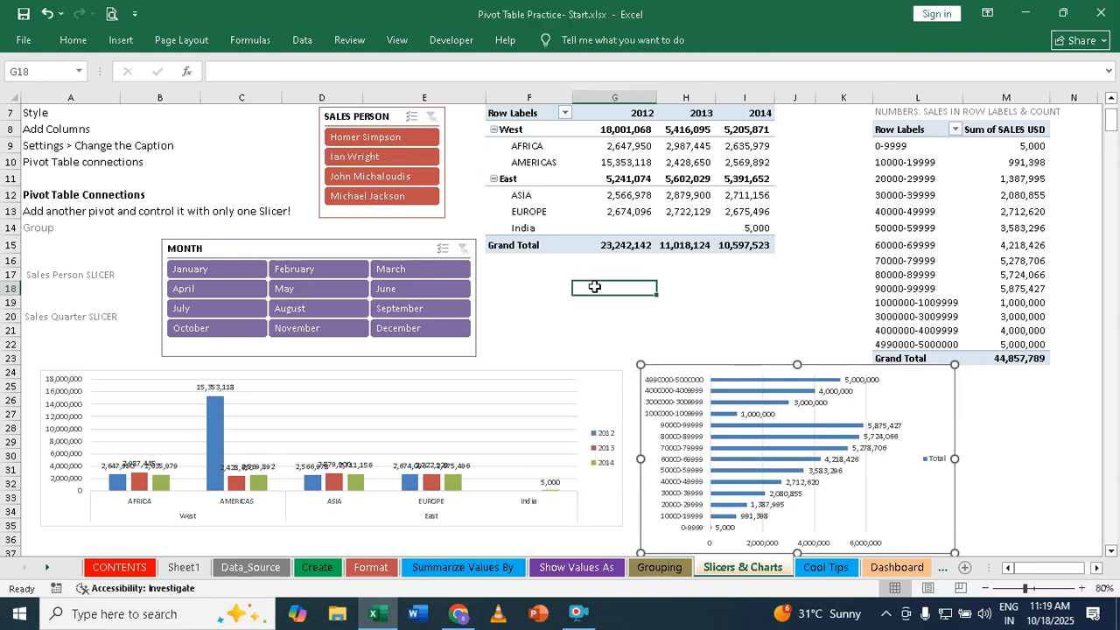
# - Nudge the SALES PERSON slicer leftward and slightly down, and the MONTH slicer slightly rightward
pyautogui.moveTo(348, 119); pyautogui.dragTo(306, 116)
pyautogui.moveTo(317, 248)
pyautogui.mouseDown()
pyautogui.moveTo(358, 263)
pyautogui.moveTo(328, 248)
pyautogui.mouseUp()
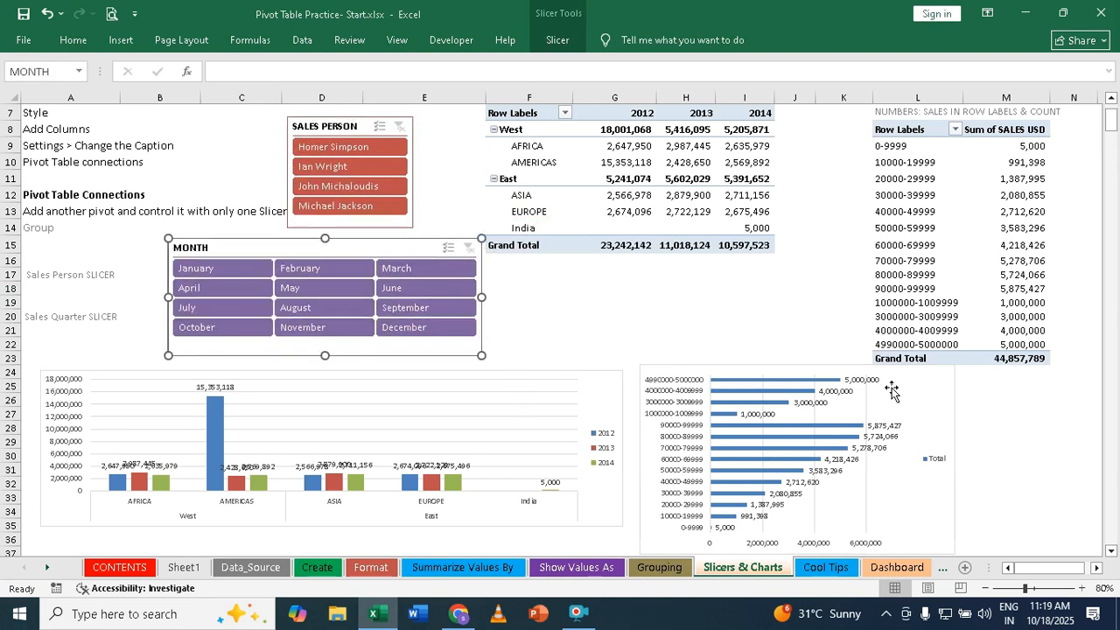
# - Align the bar chart beside the column chart, widen it to about column M, and make it tall enough for all range labels
pyautogui.click(749, 372)
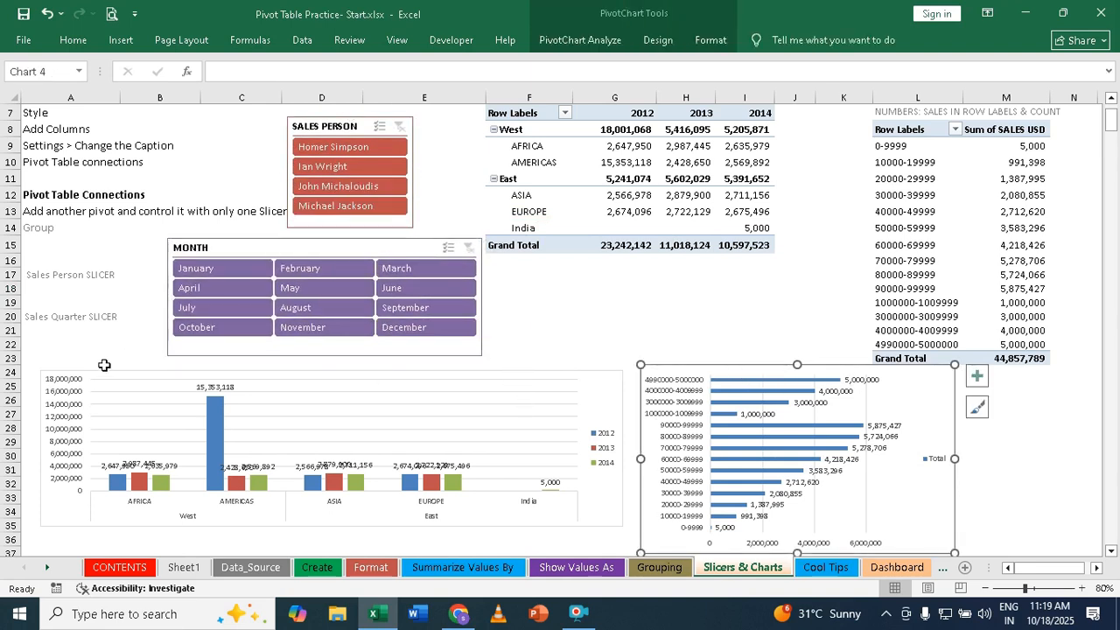
pyautogui.moveTo(640, 365)
pyautogui.mouseDown()
pyautogui.moveTo(683, 403)
pyautogui.moveTo(690, 376)
pyautogui.mouseUp()
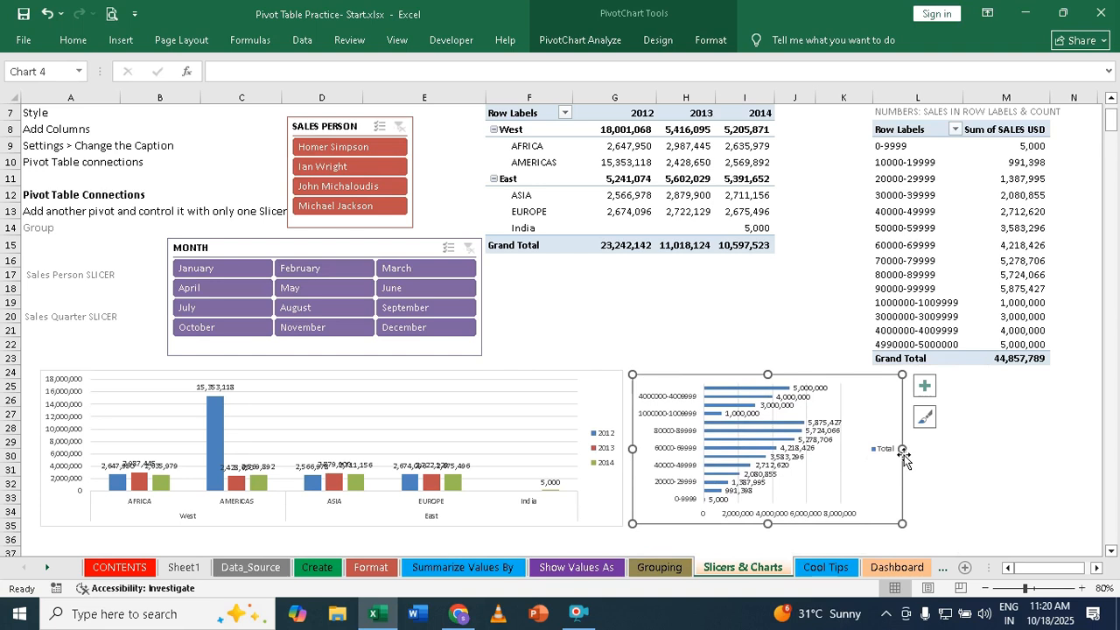
pyautogui.moveTo(902, 449); pyautogui.dragTo(1030, 453)
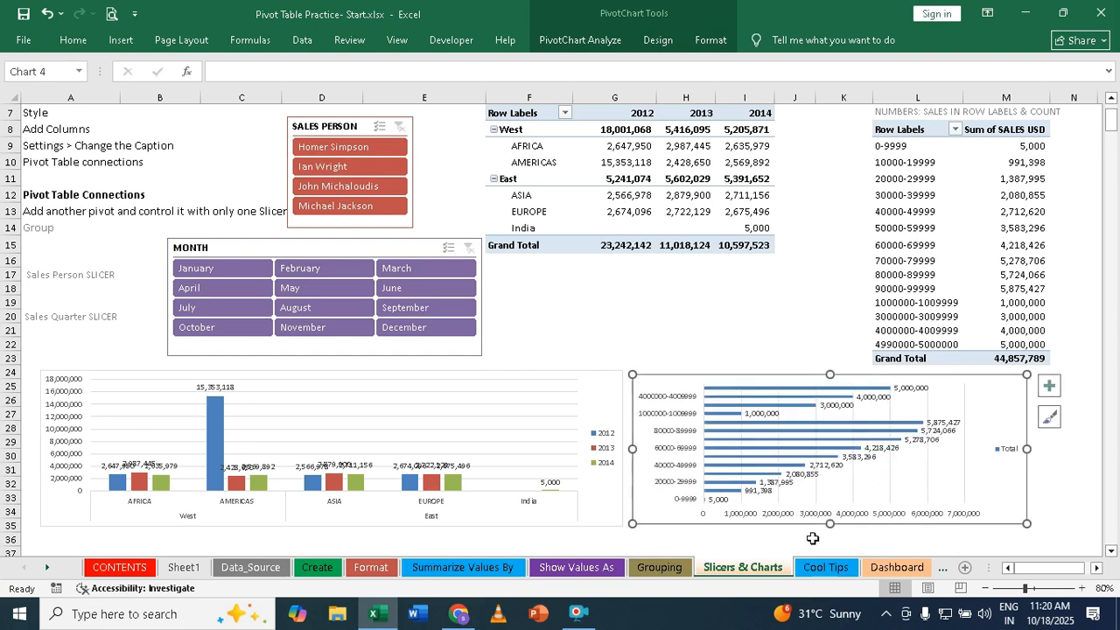
pyautogui.moveTo(830, 524); pyautogui.dragTo(806, 498)
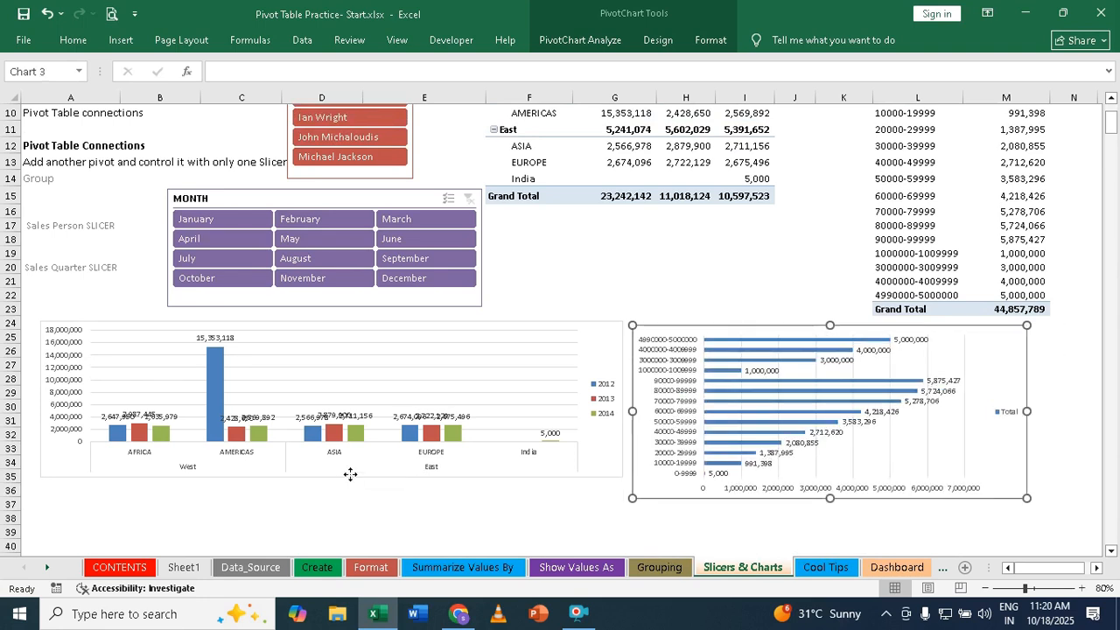
# - Extend the column chart down to about row 38 and apply the dark chart style with glossy columns
pyautogui.click(350, 473)
pyautogui.moveTo(331, 477); pyautogui.dragTo(333, 518)
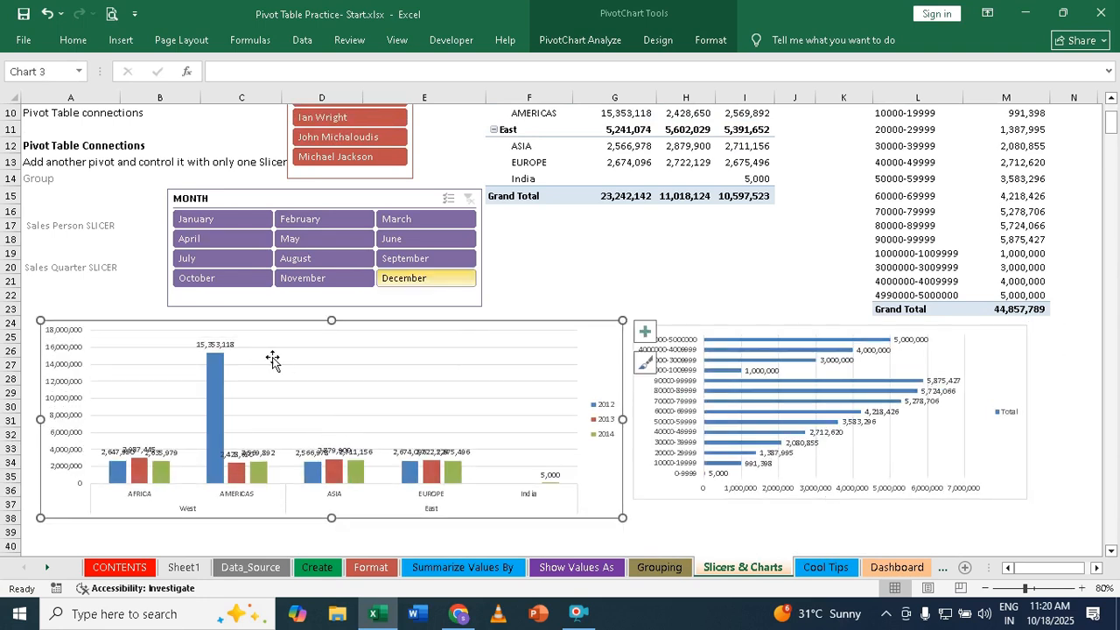
pyautogui.click(658, 41)
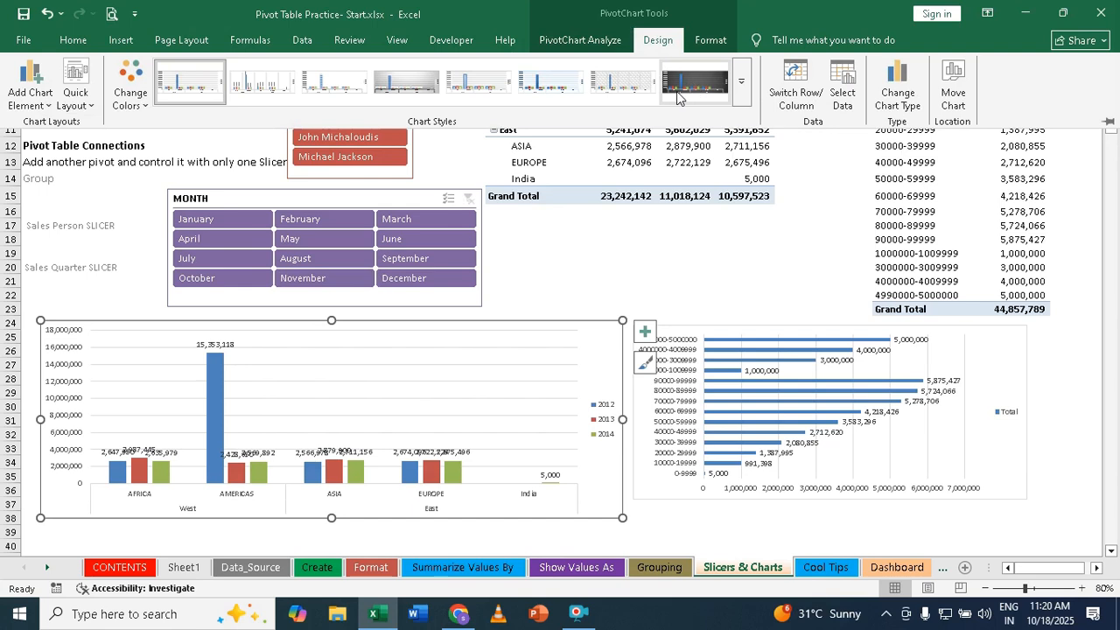
pyautogui.click(694, 81)
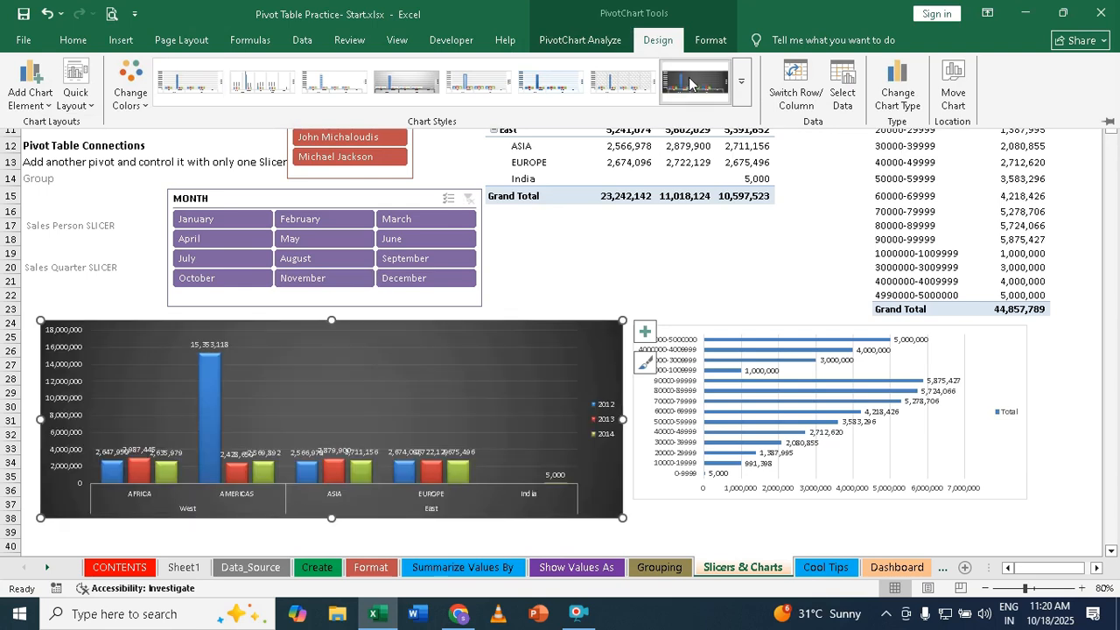
# - Apply the matching dark chart style to the bar chart and delete the title it adds
pyautogui.click(700, 331)
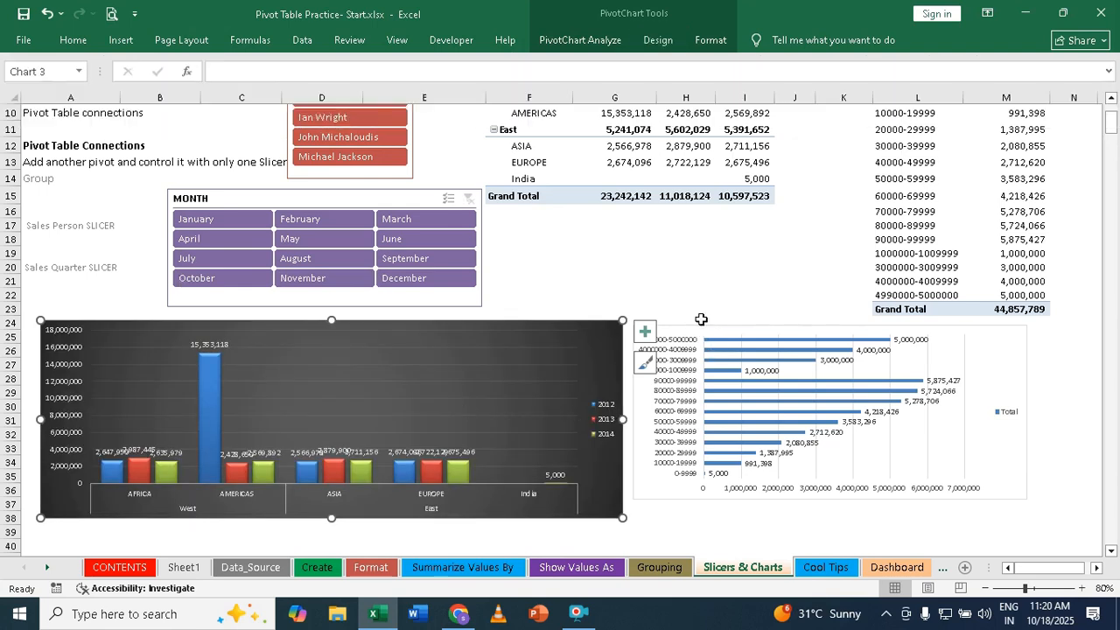
pyautogui.click(700, 326)
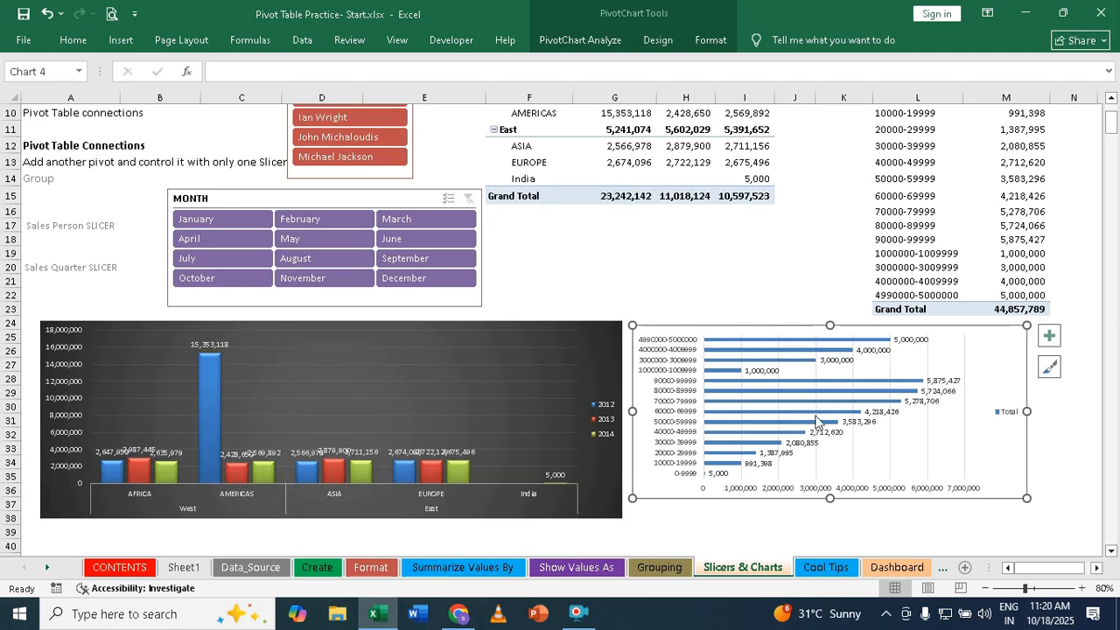
pyautogui.click(659, 40)
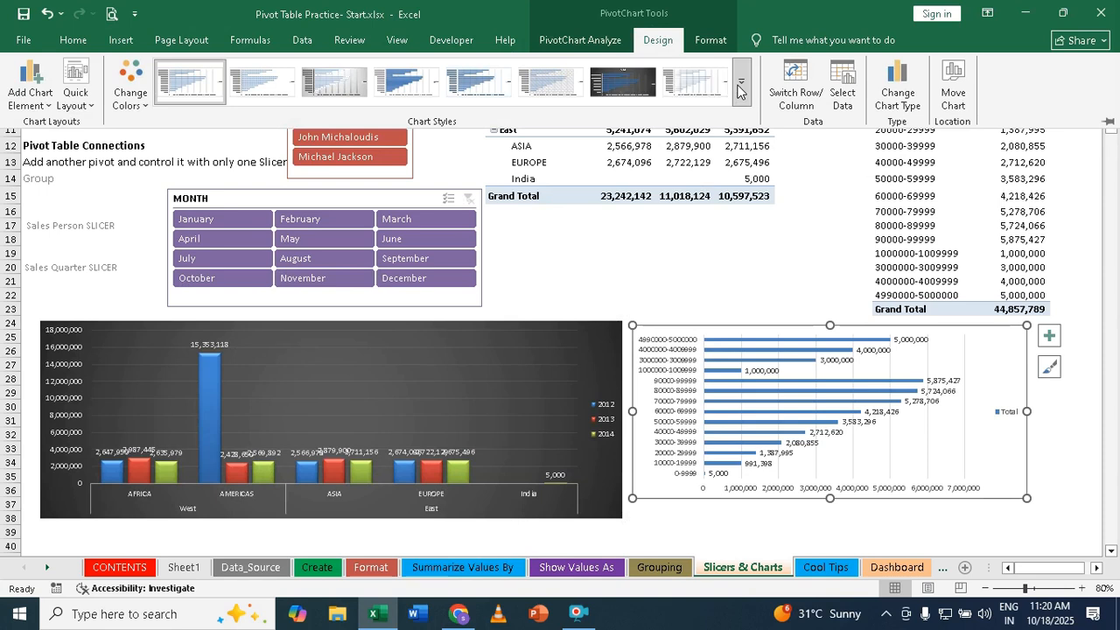
pyautogui.click(622, 81)
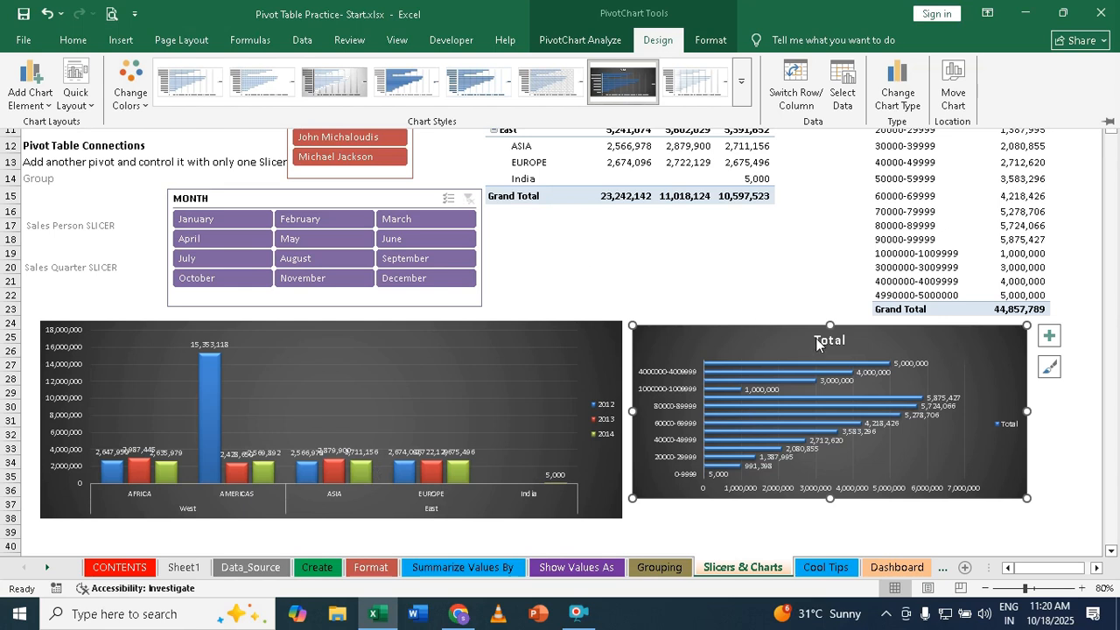
pyautogui.hotkey('ctrl', 'F1')
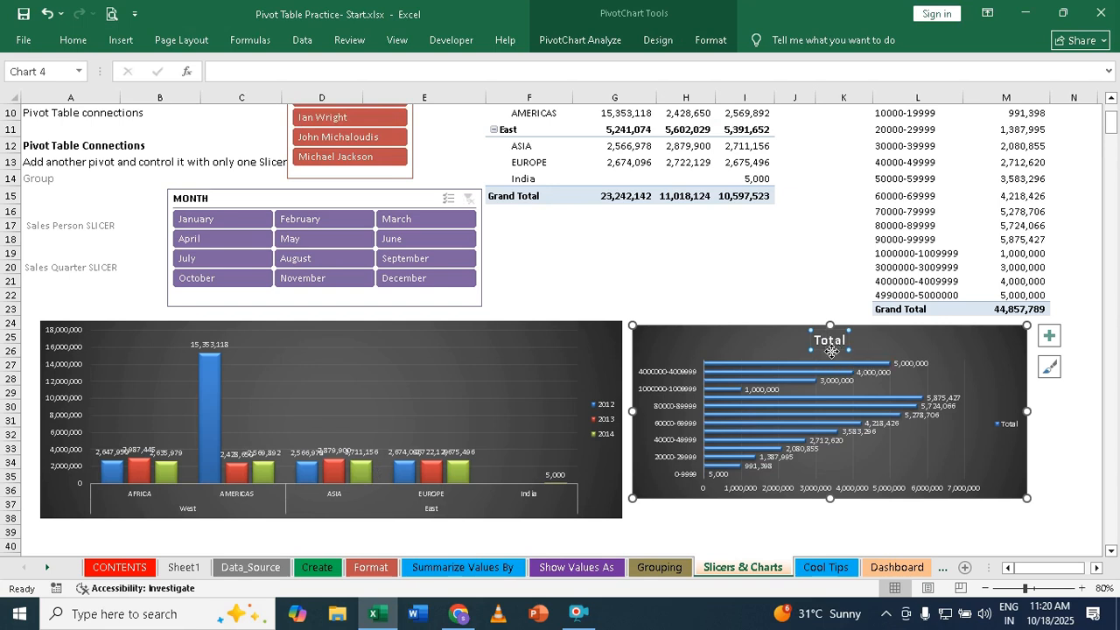
pyautogui.press('Delete')
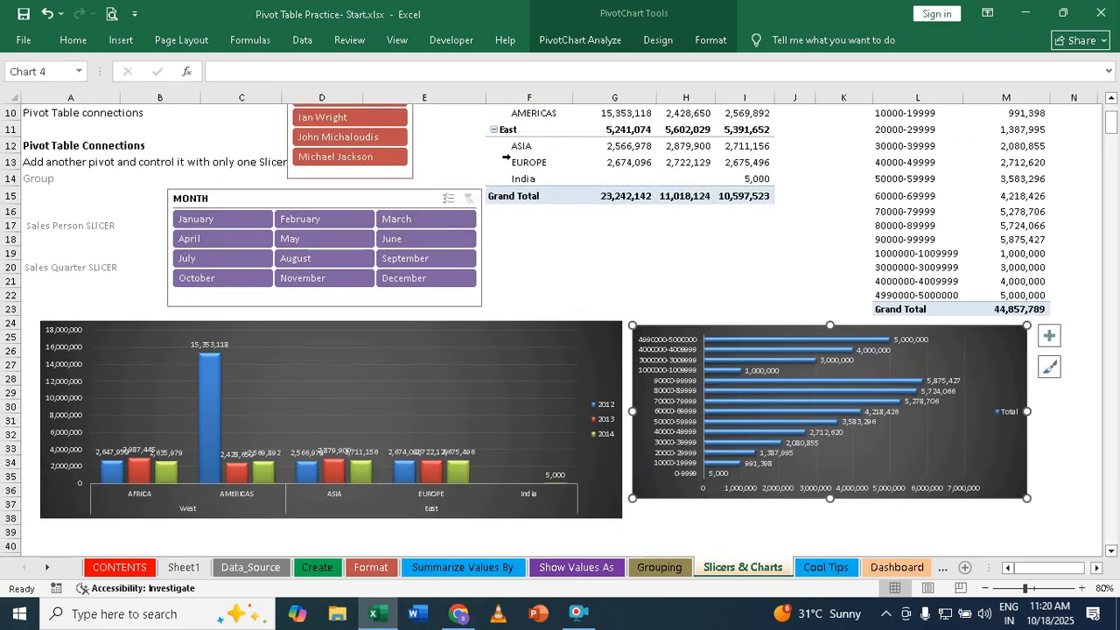
# - Arrange both slicers above the column chart, with MONTH over columns A to D and a smaller SALES PERSON slicer to its right
pyautogui.scroll(1, 506, 157)
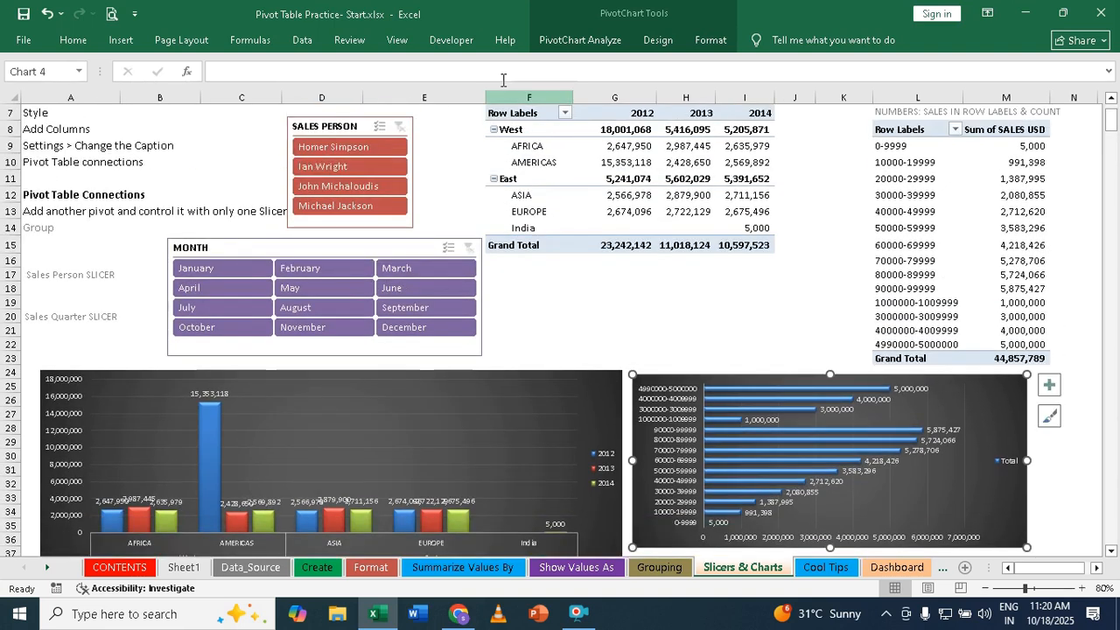
pyautogui.click(343, 126)
pyautogui.moveTo(343, 126); pyautogui.dragTo(557, 254)
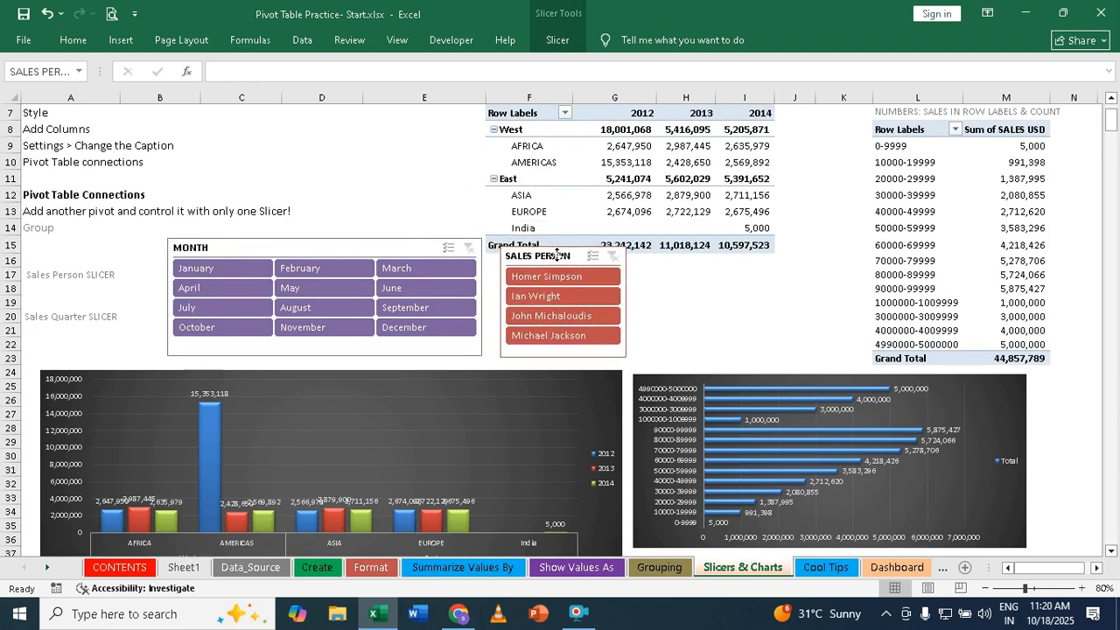
pyautogui.moveTo(314, 250); pyautogui.dragTo(222, 241)
pyautogui.click(541, 260)
pyautogui.moveTo(541, 260); pyautogui.dragTo(442, 259)
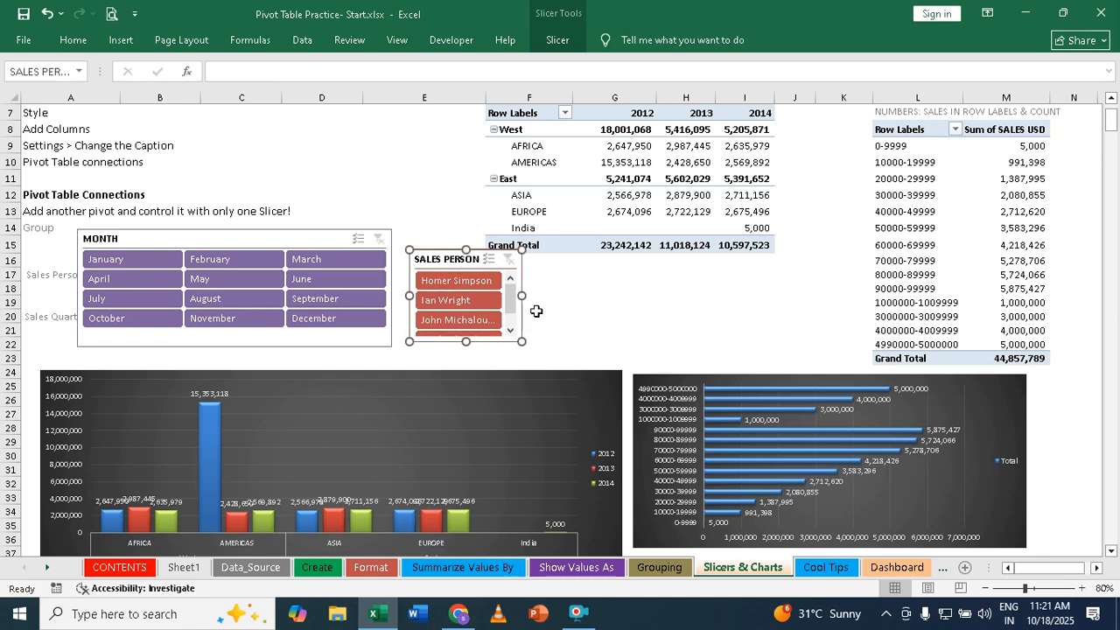
pyautogui.click(273, 242)
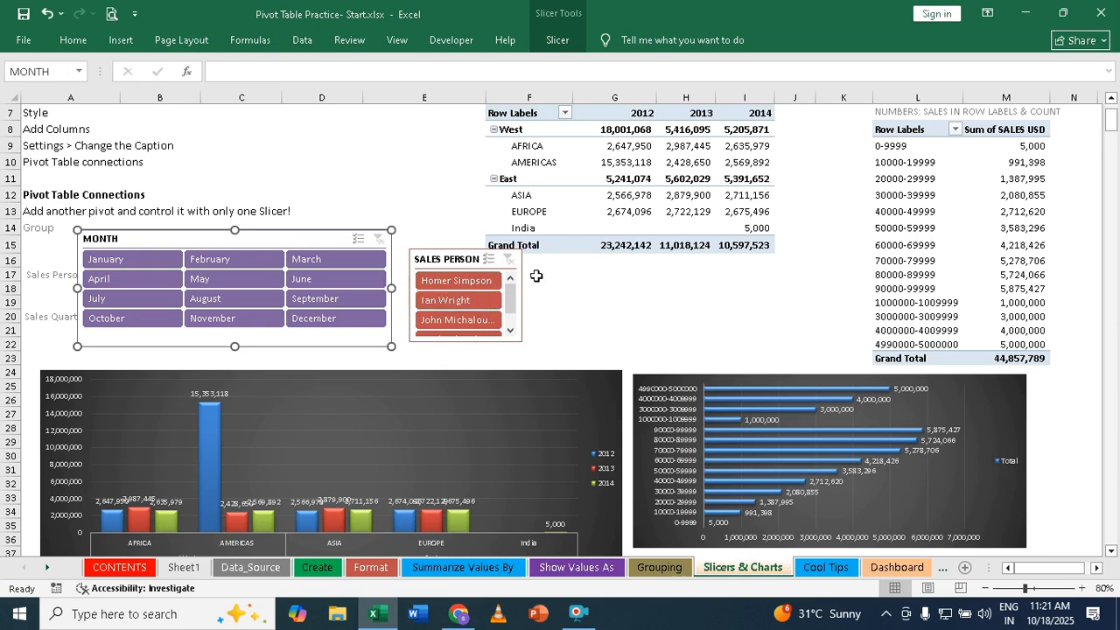
# - Test the slicers by filtering MONTH to January and to February, filtering SALES PERSON to its first entry, and clearing the filters
pyautogui.click(97, 265)
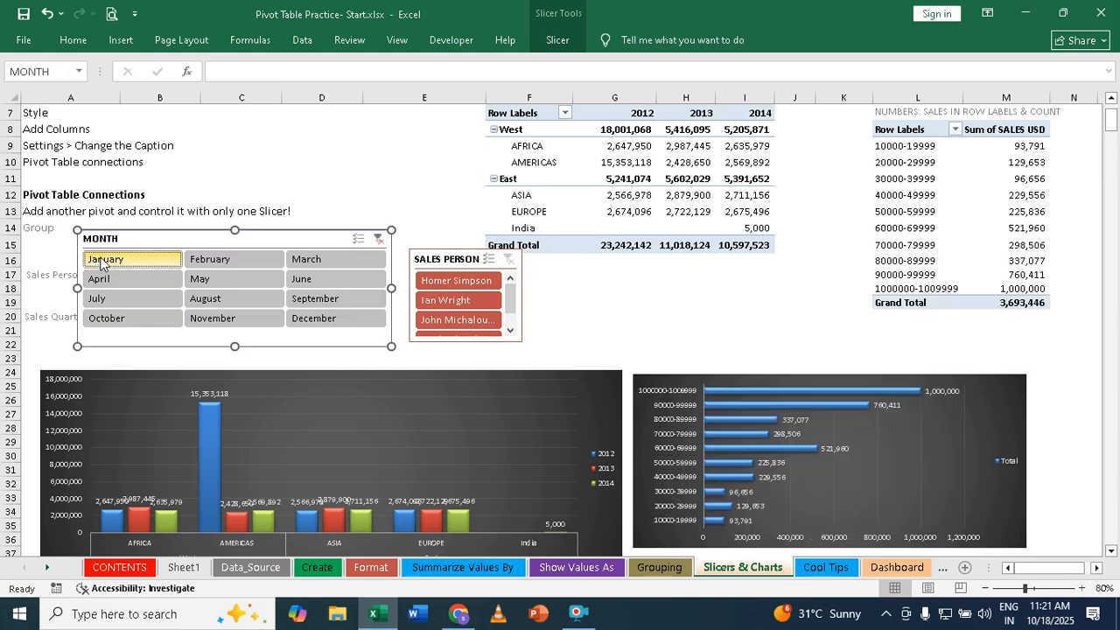
pyautogui.click(208, 258)
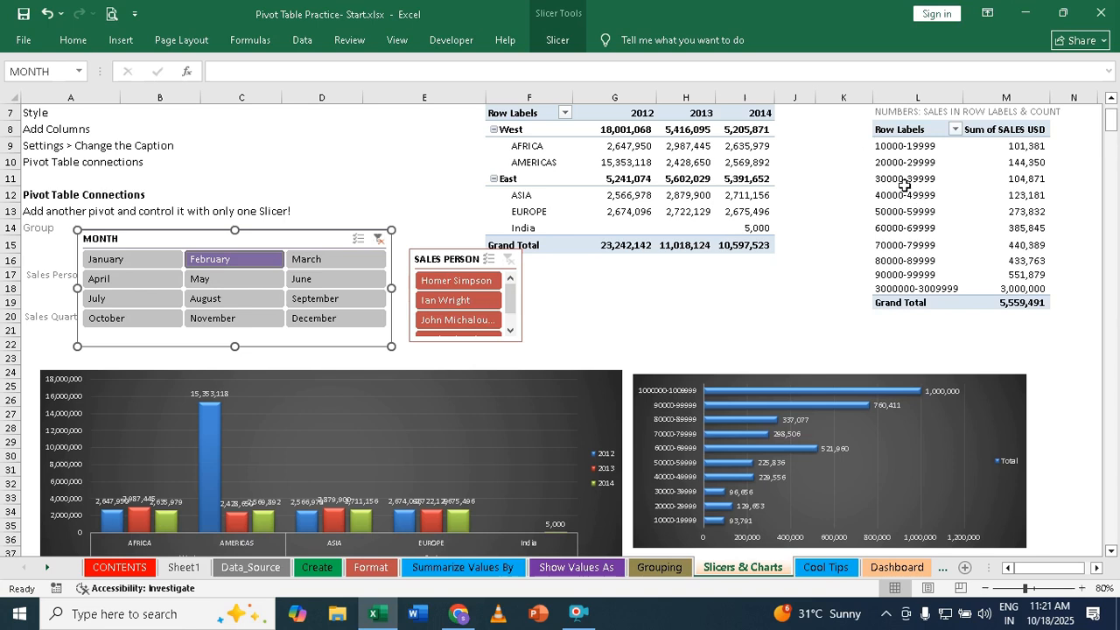
pyautogui.click(446, 283)
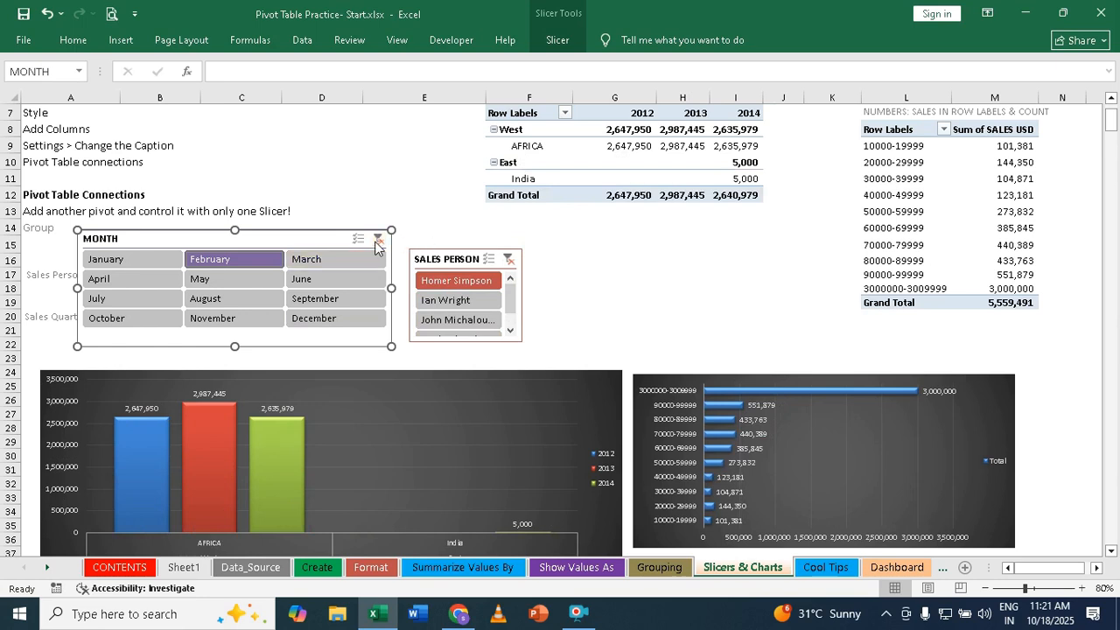
pyautogui.click(508, 259)
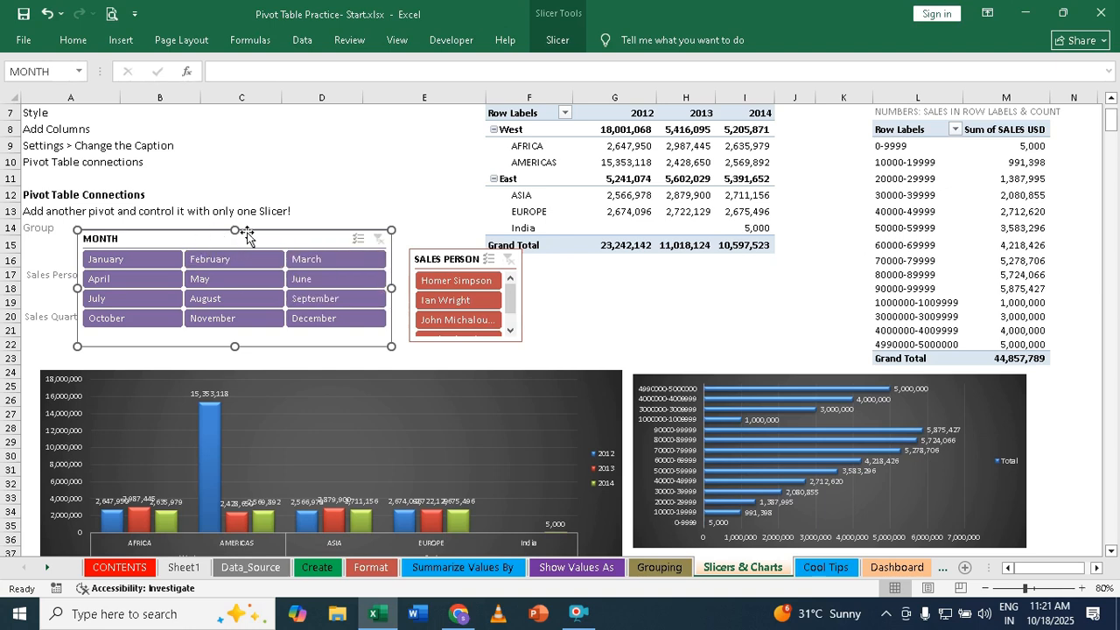
# - Review the MONTH slicer's report connections and close the dialog without changing them
pyautogui.rightClick(165, 238)
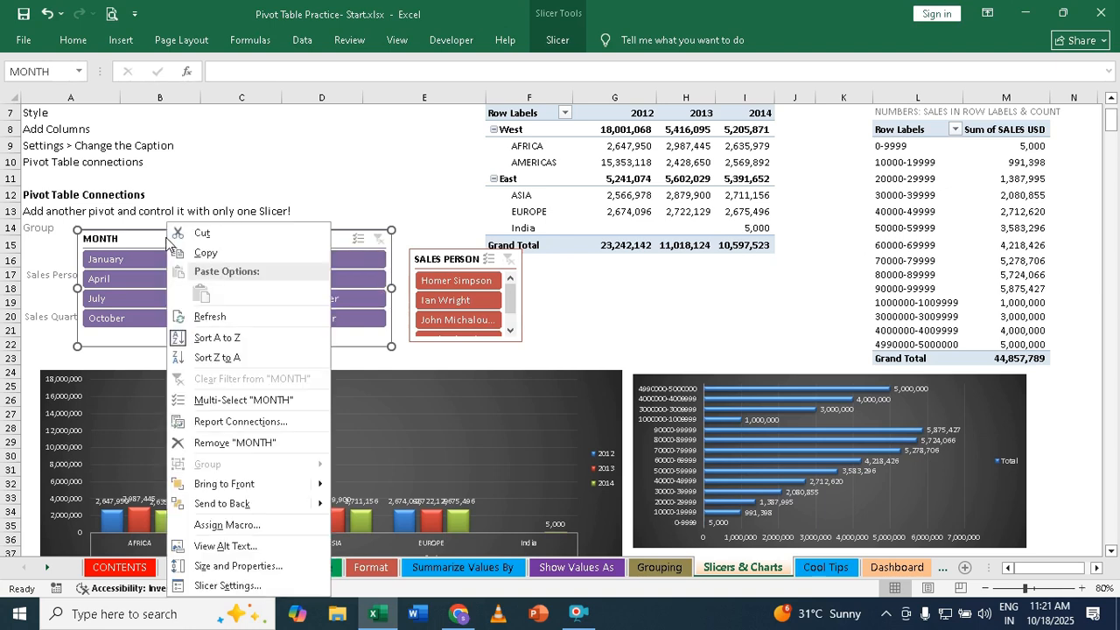
pyautogui.click(235, 428)
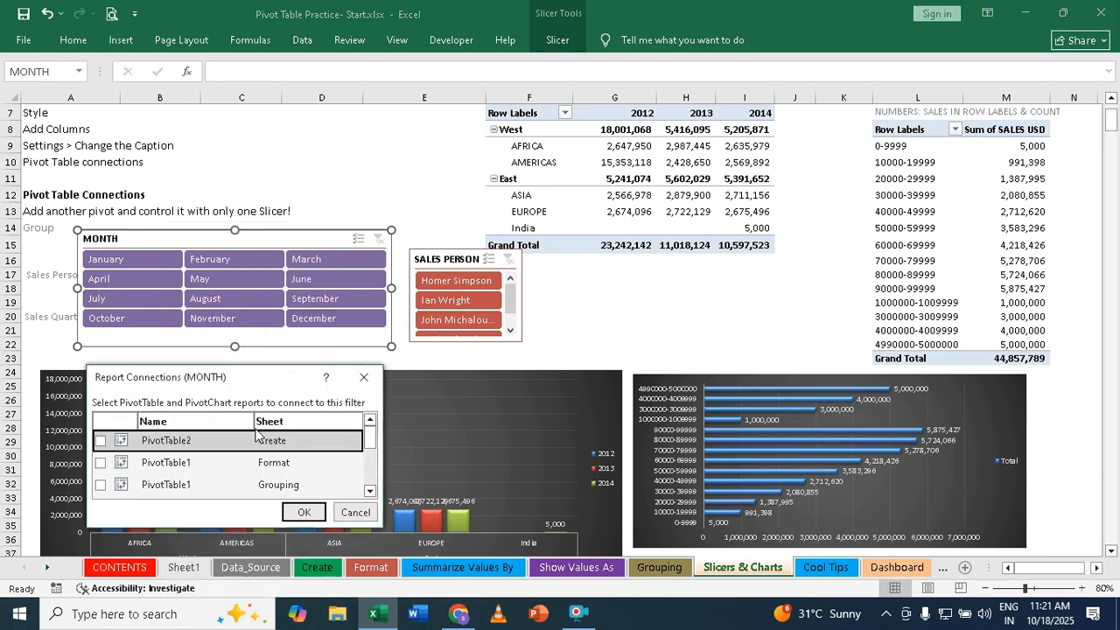
pyautogui.moveTo(372, 442)
pyautogui.mouseDown()
pyautogui.moveTo(368, 489)
pyautogui.moveTo(365, 440)
pyautogui.mouseUp()
pyautogui.click(355, 512)
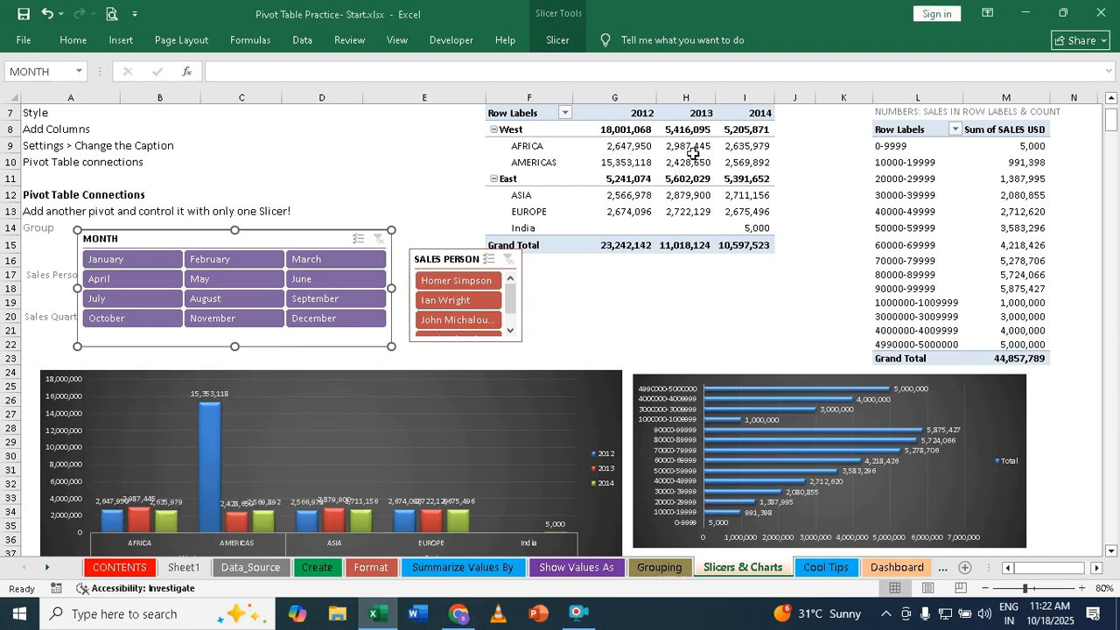
# - Check the PivotTable names of the region pivot and the sales-range pivot, and reselect the MONTH slicer
pyautogui.click(641, 149)
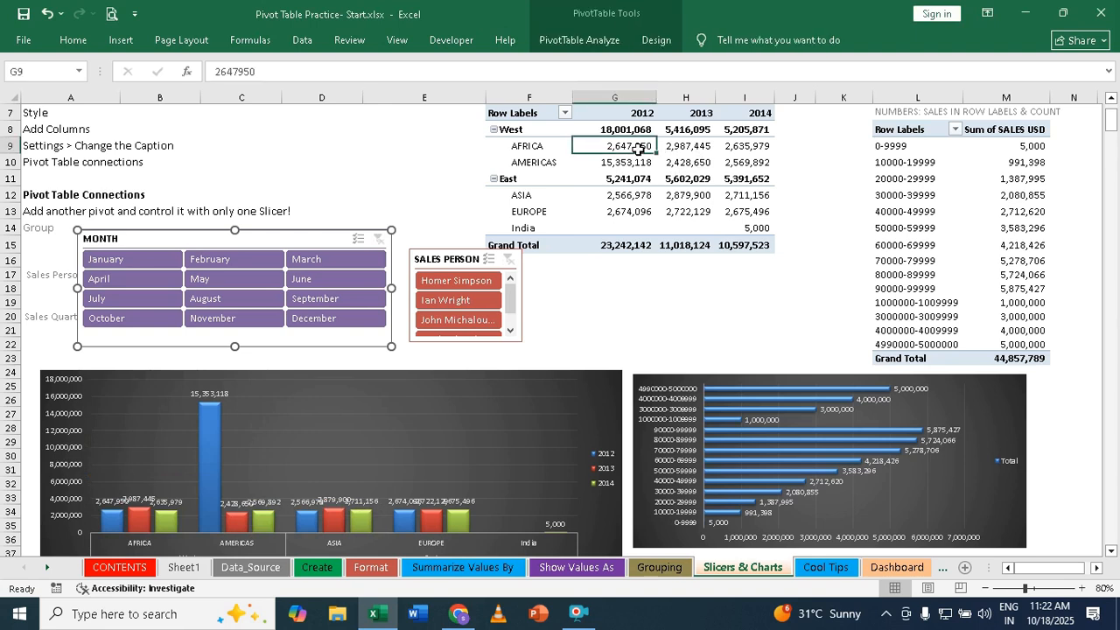
pyautogui.click(602, 40)
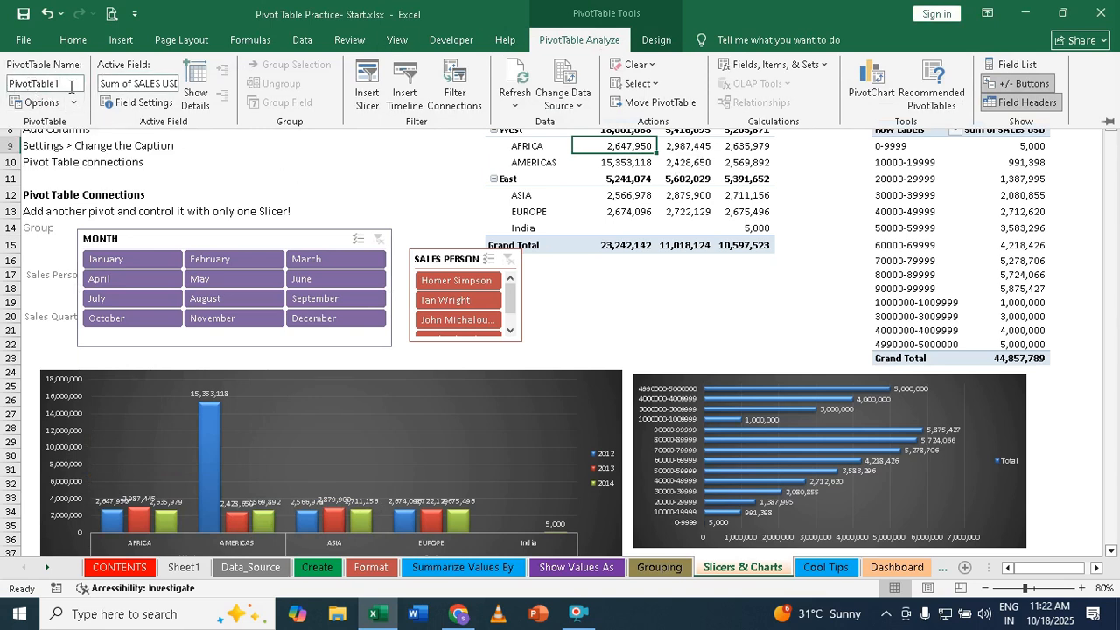
pyautogui.click(980, 178)
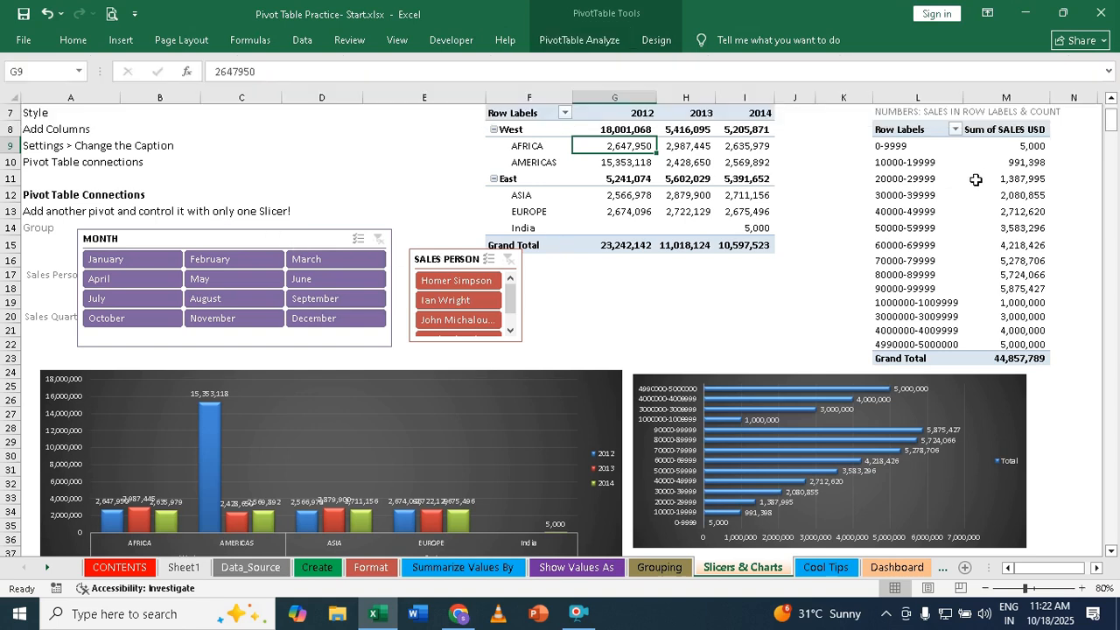
pyautogui.click(573, 36)
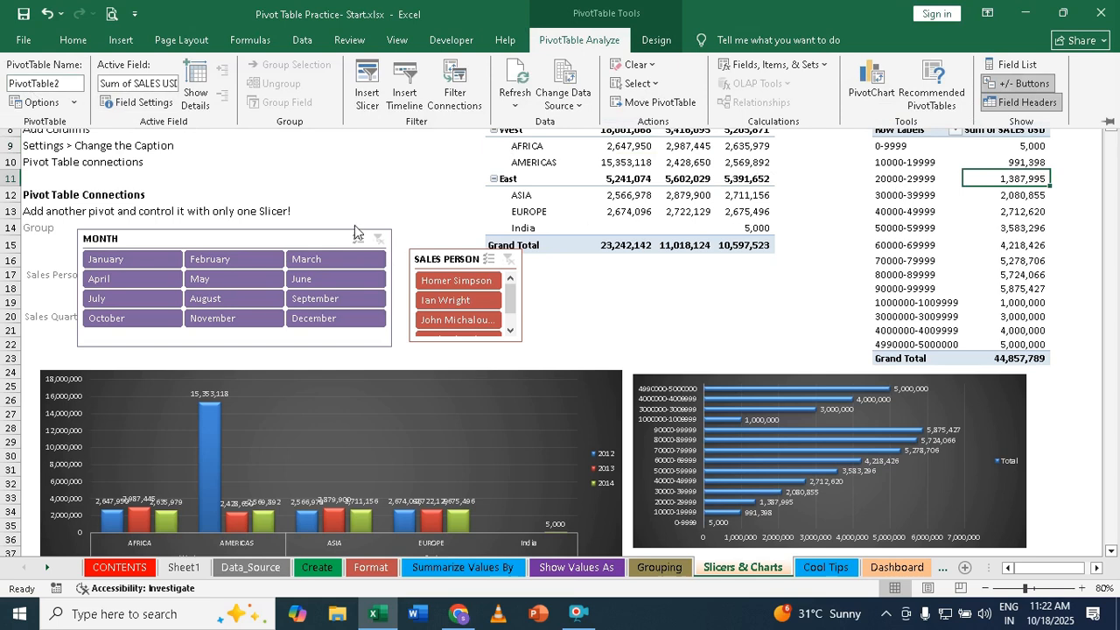
pyautogui.click(223, 234)
pyautogui.click(208, 232)
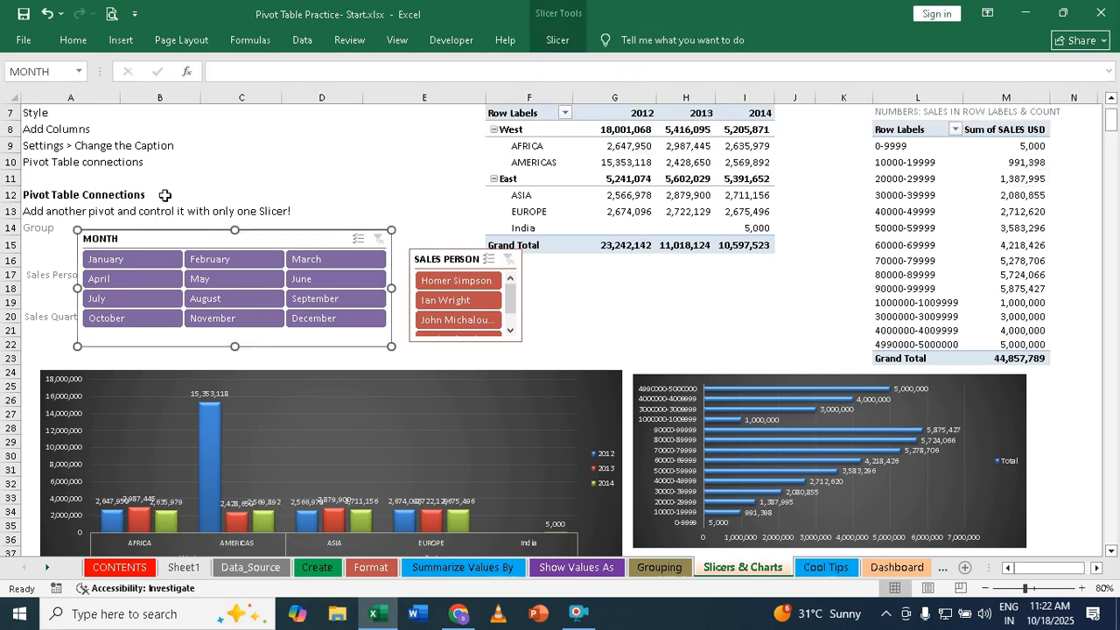
# - Recheck the PivotTable names of the region pivot and the sales-range pivot after looking over the slicer options
pyautogui.click(557, 41)
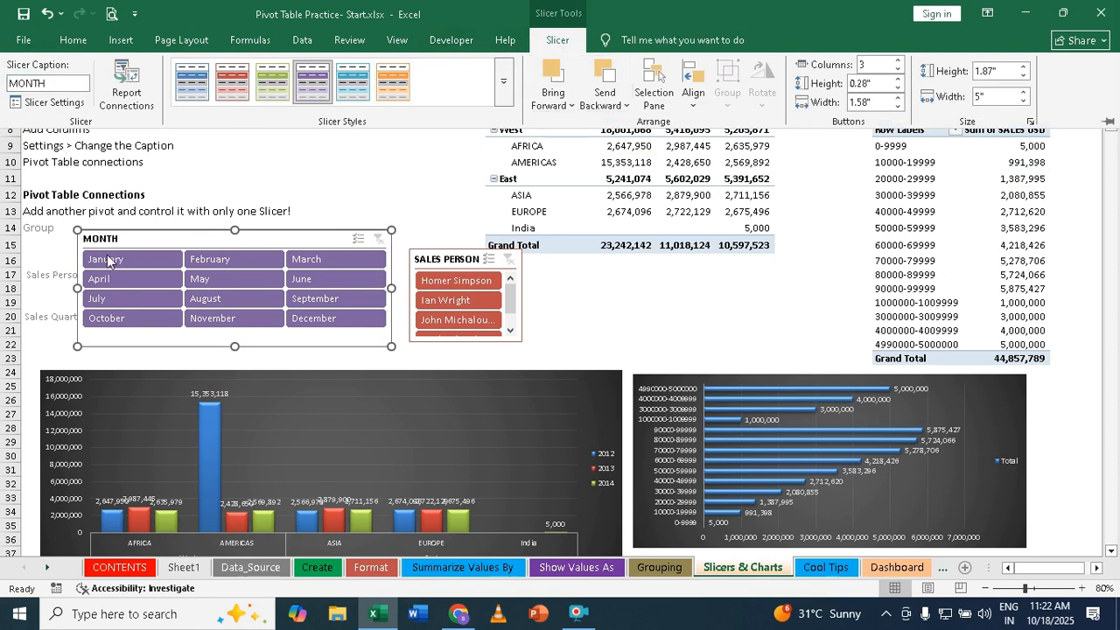
pyautogui.click(434, 265)
pyautogui.click(437, 259)
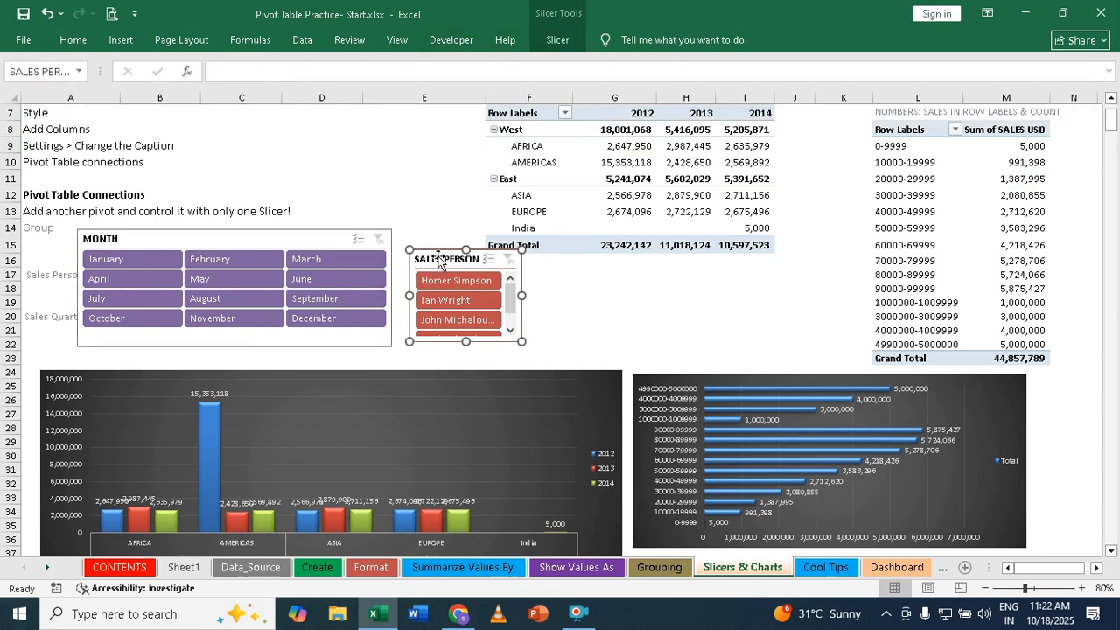
pyautogui.click(643, 149)
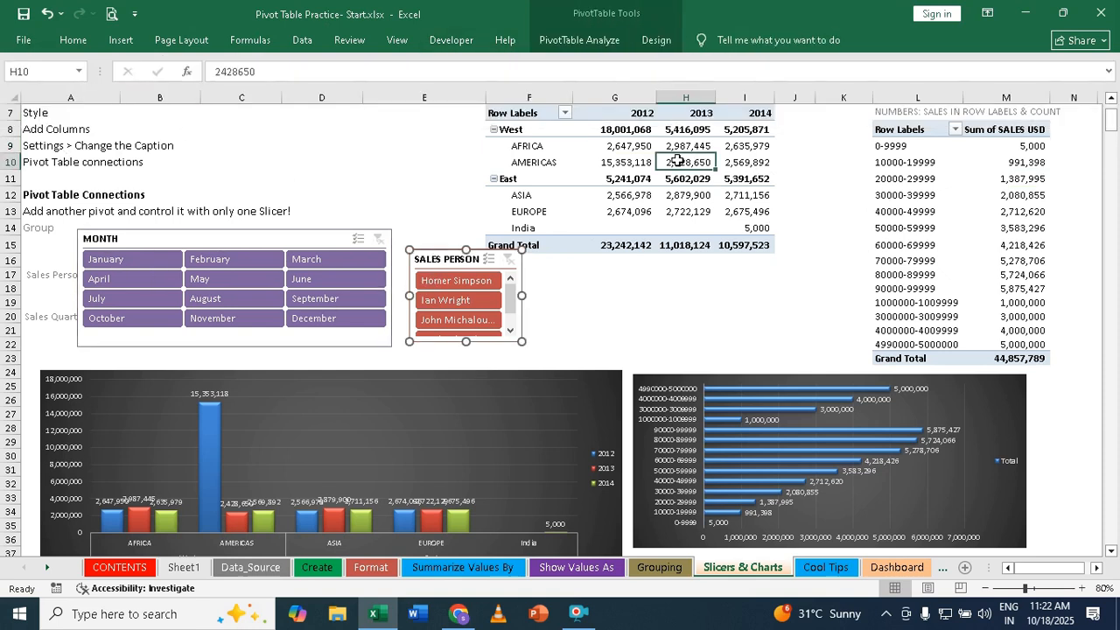
pyautogui.click(591, 40)
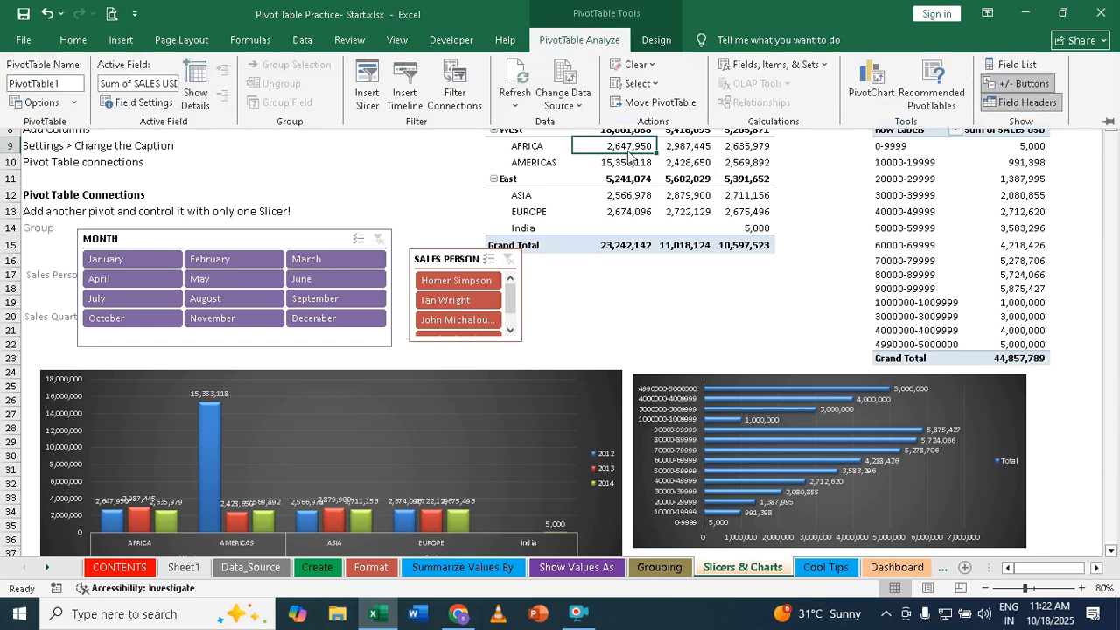
pyautogui.click(957, 194)
pyautogui.click(956, 180)
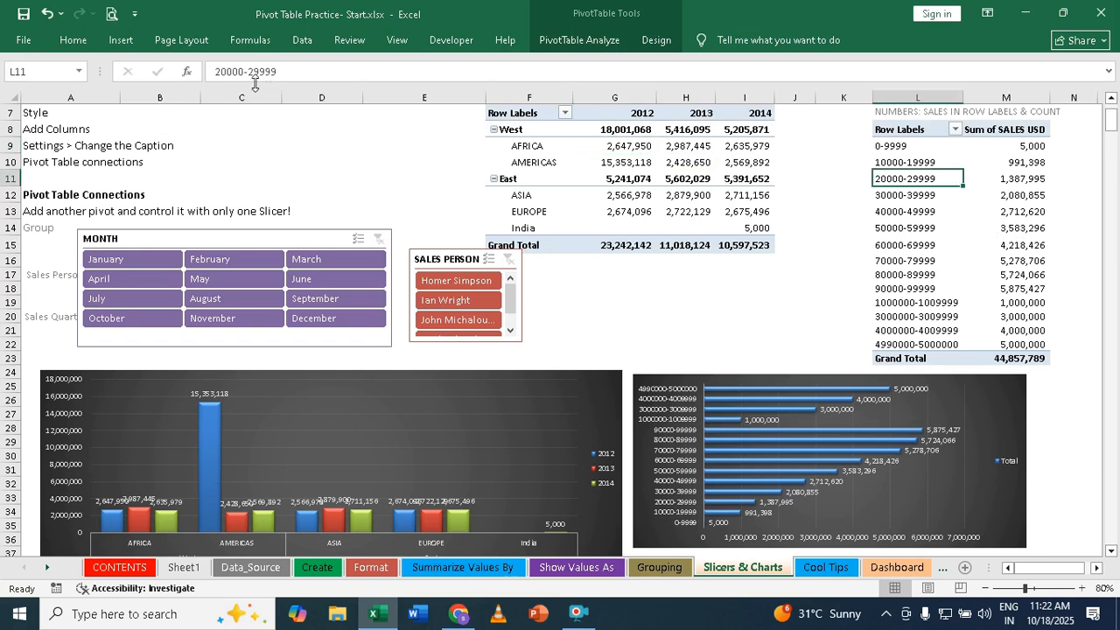
pyautogui.click(602, 39)
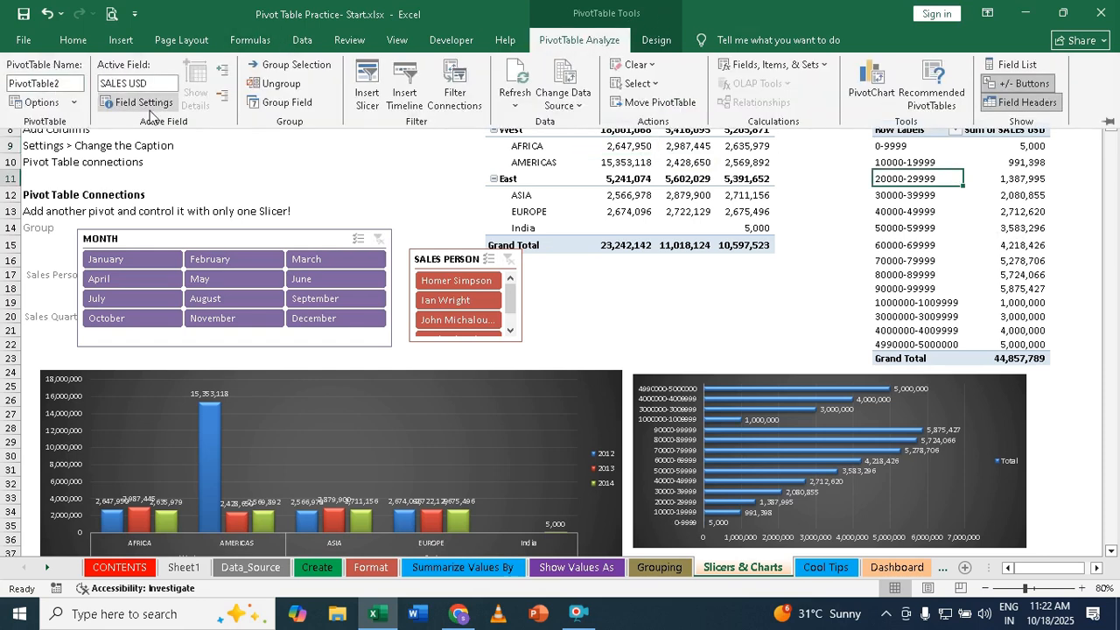
# - Connect the MONTH slicer to PivotTable1 on the Summarize Values By sheet, keeping its connection to PivotTable2 on Slicers _Charts
pyautogui.click(182, 238)
pyautogui.click(184, 238)
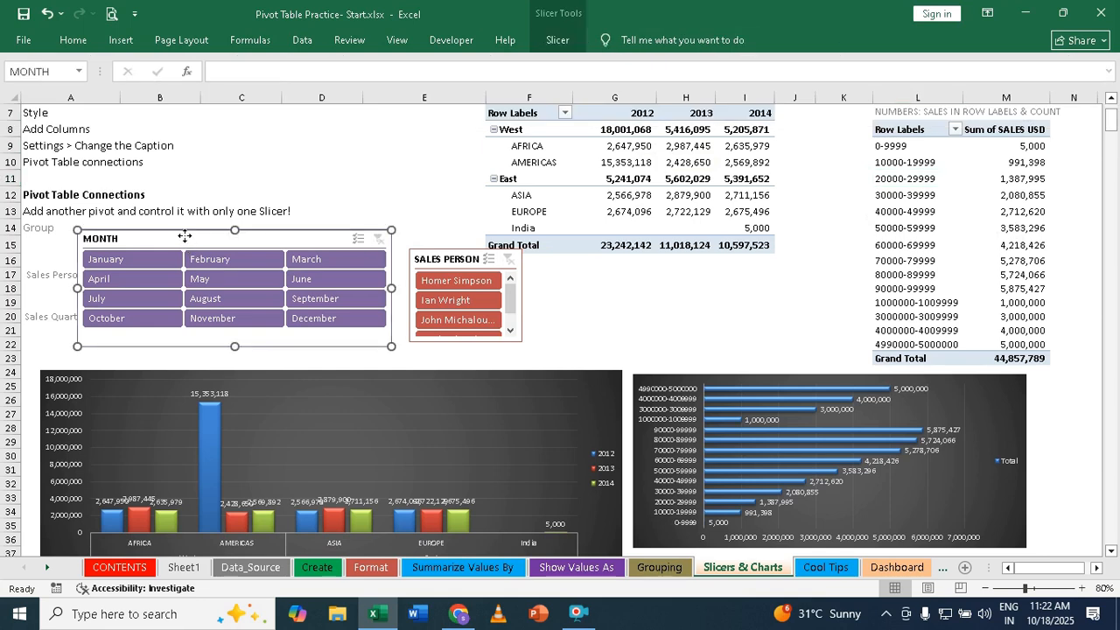
pyautogui.rightClick(185, 231)
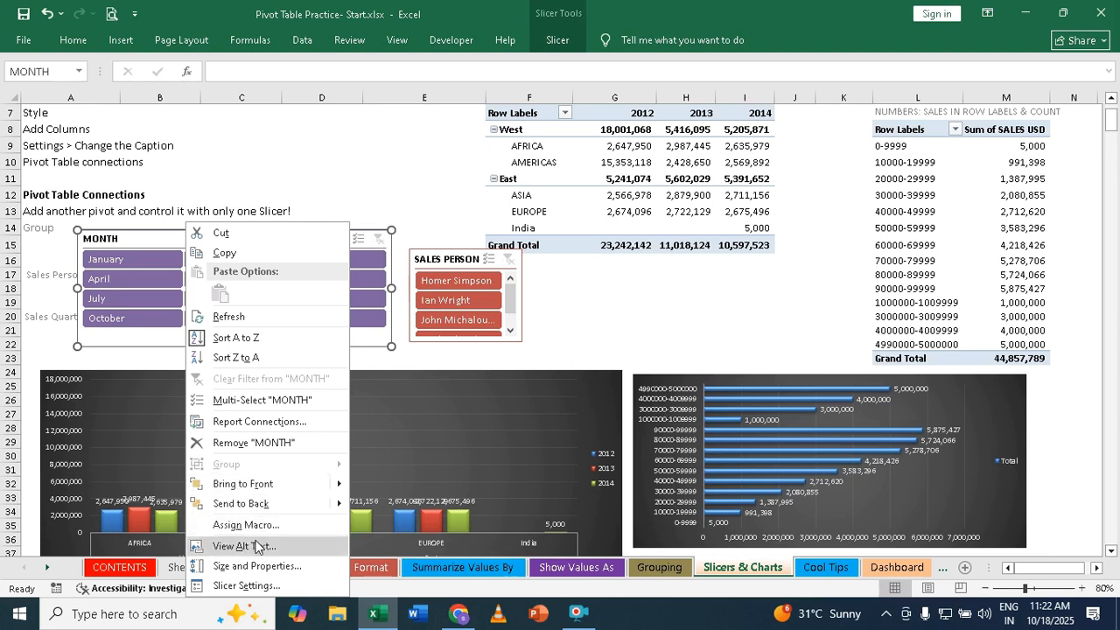
pyautogui.click(268, 421)
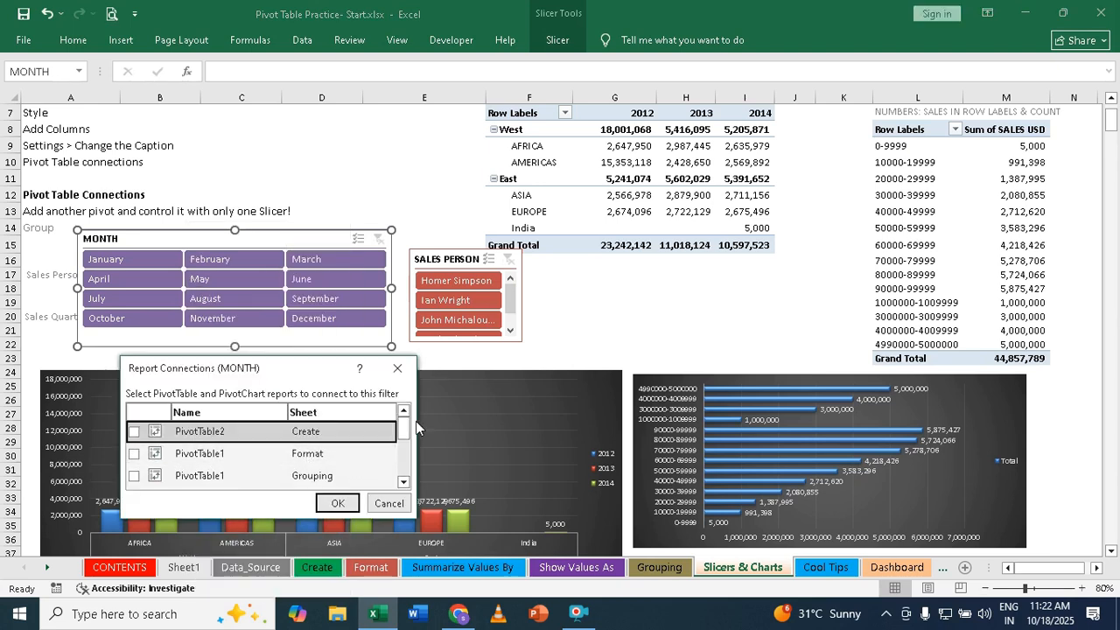
pyautogui.moveTo(404, 426); pyautogui.dragTo(404, 464)
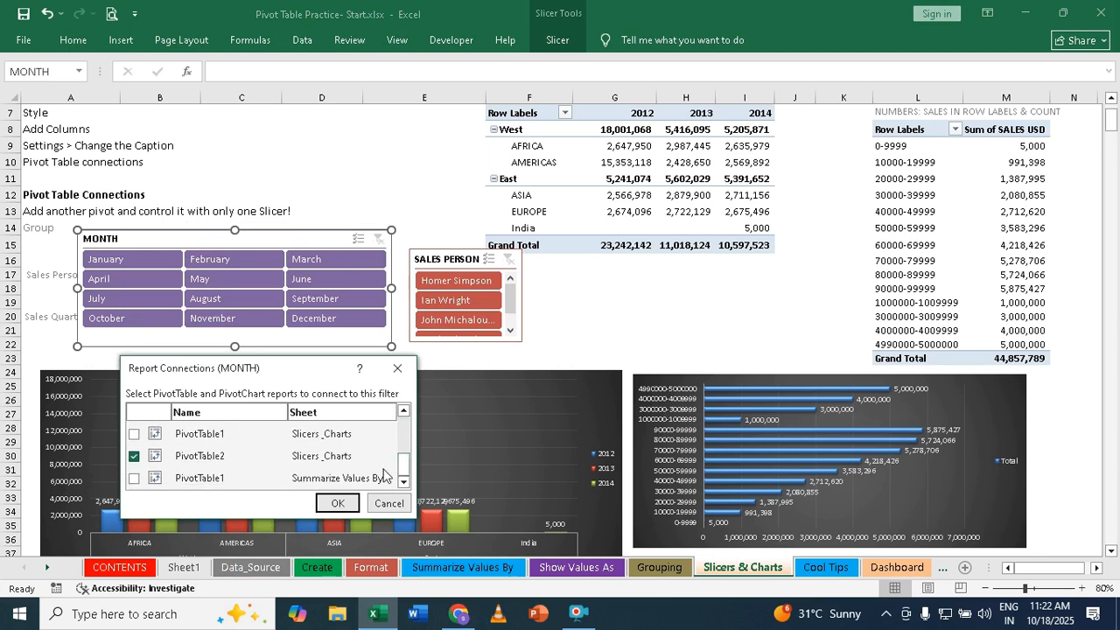
pyautogui.click(136, 456)
pyautogui.click(131, 481)
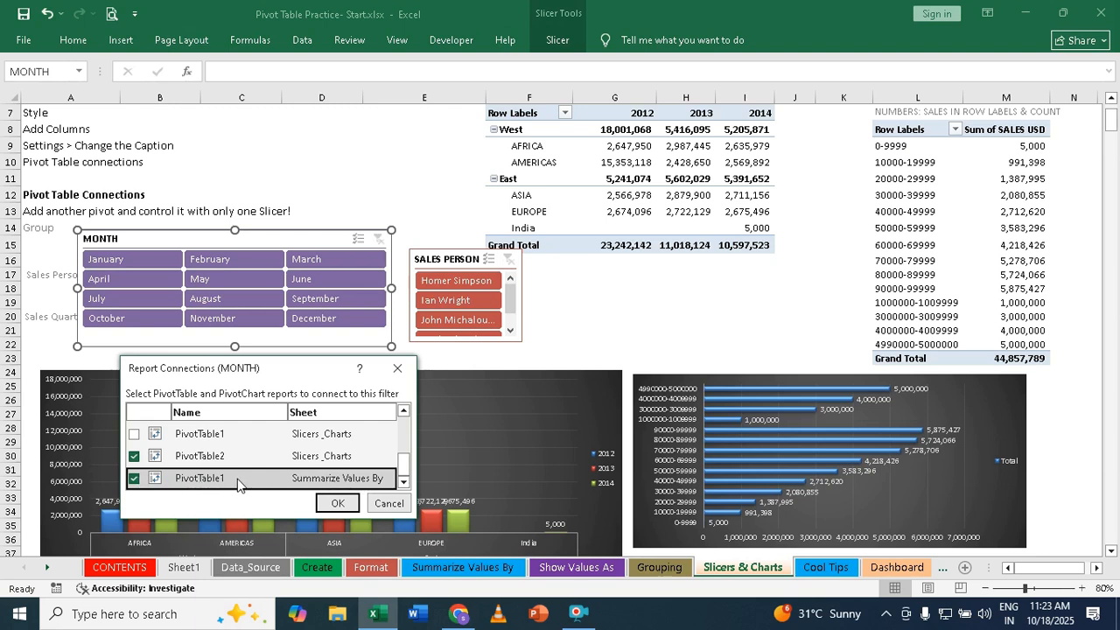
pyautogui.click(337, 506)
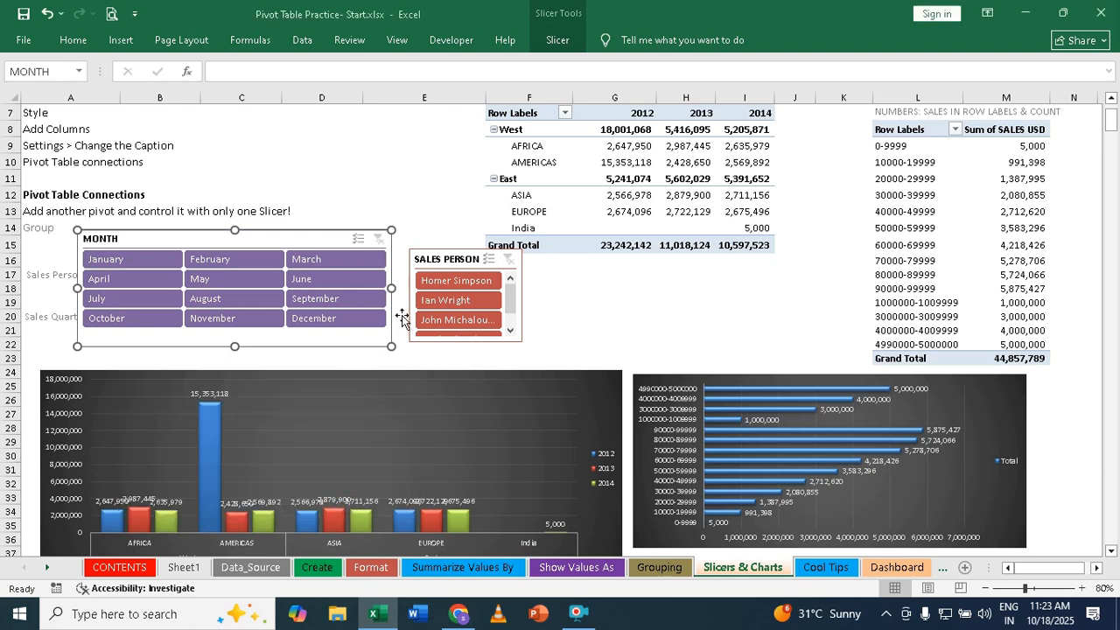
# - Connect the SALES PERSON slicer to PivotTable2 on Slicers _Charts in addition to PivotTable1
pyautogui.click(439, 256)
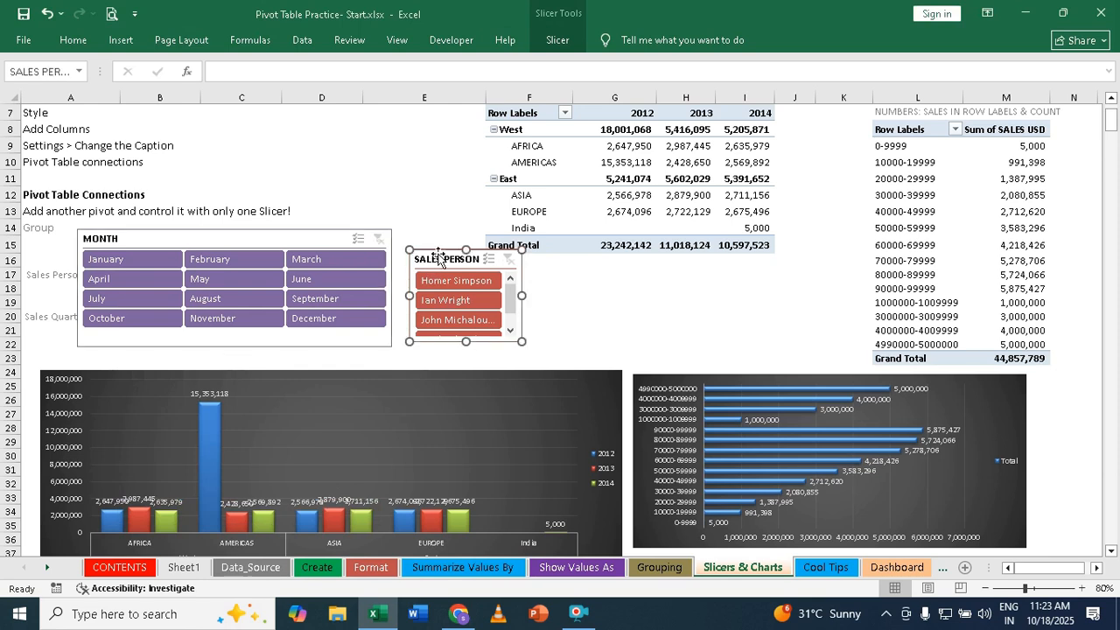
pyautogui.rightClick(439, 256)
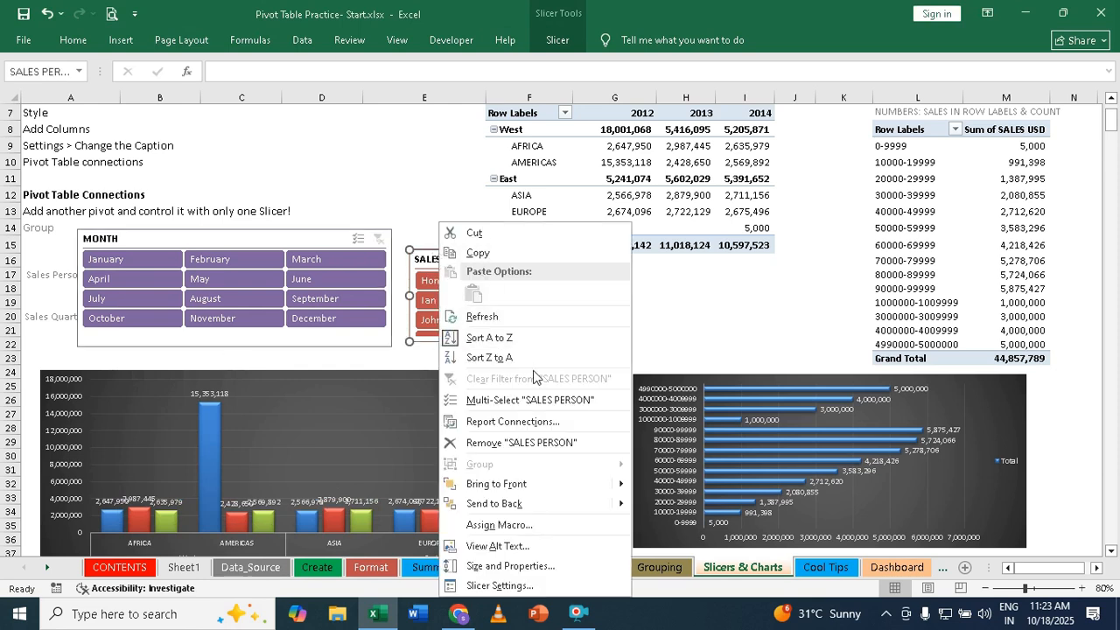
pyautogui.click(525, 421)
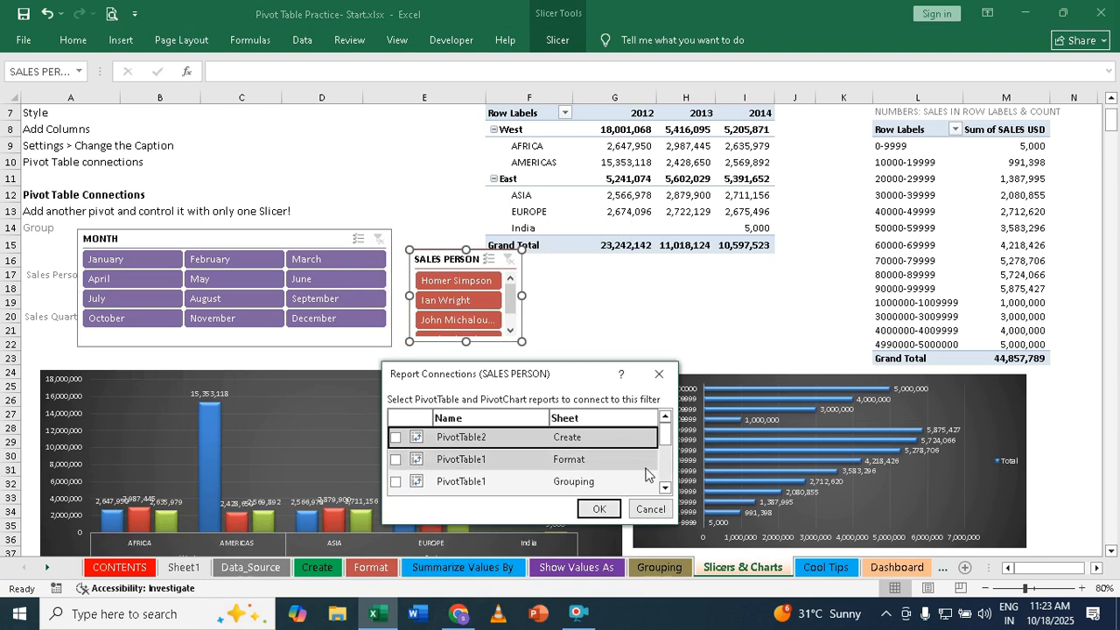
pyautogui.moveTo(665, 434); pyautogui.dragTo(663, 482)
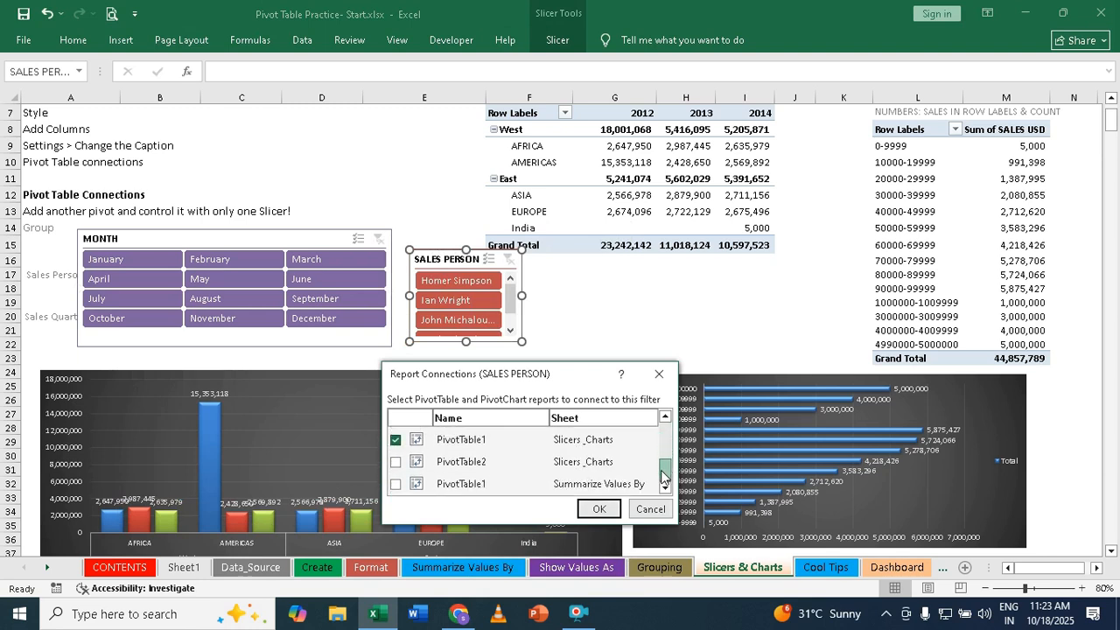
pyautogui.click(397, 464)
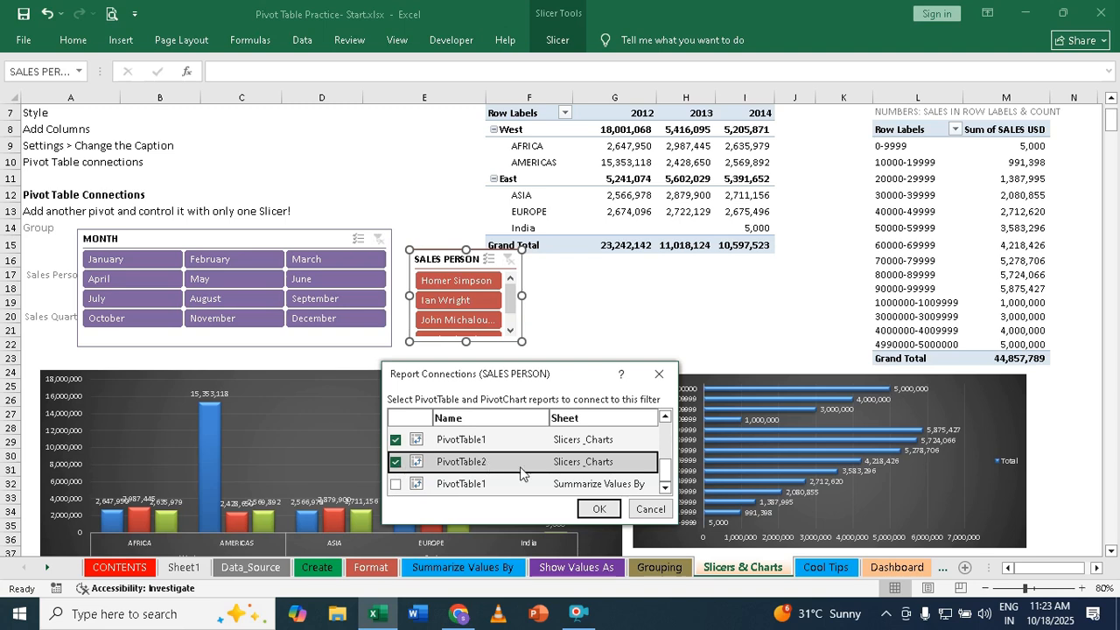
pyautogui.click(598, 510)
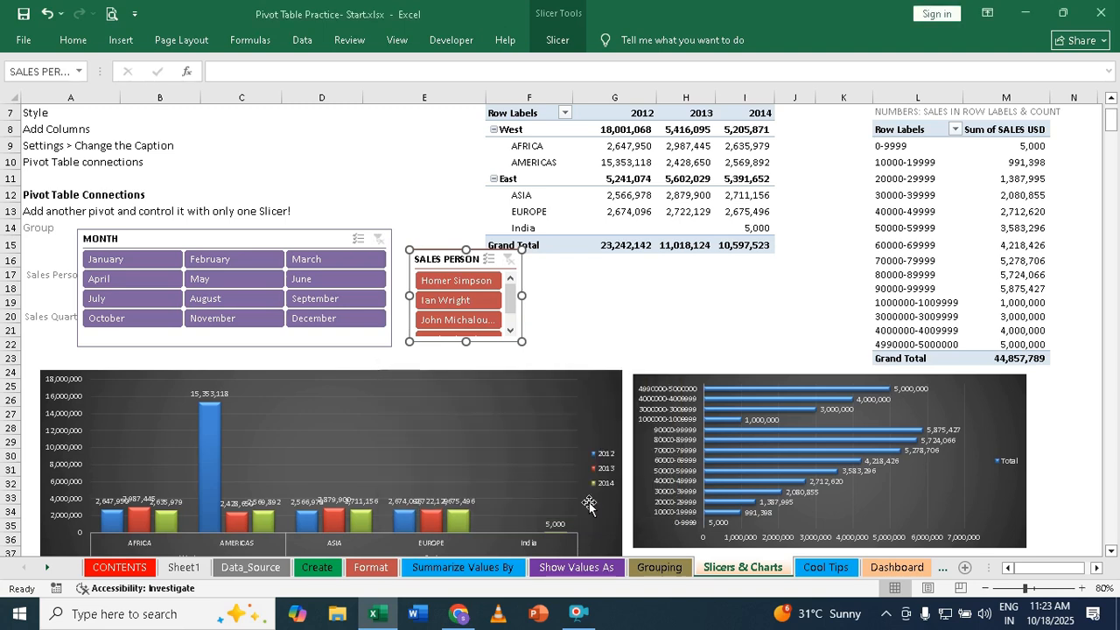
# - Test the MONTH slicer by filtering to January, February and March in turn
pyautogui.click(639, 301)
pyautogui.click(130, 259)
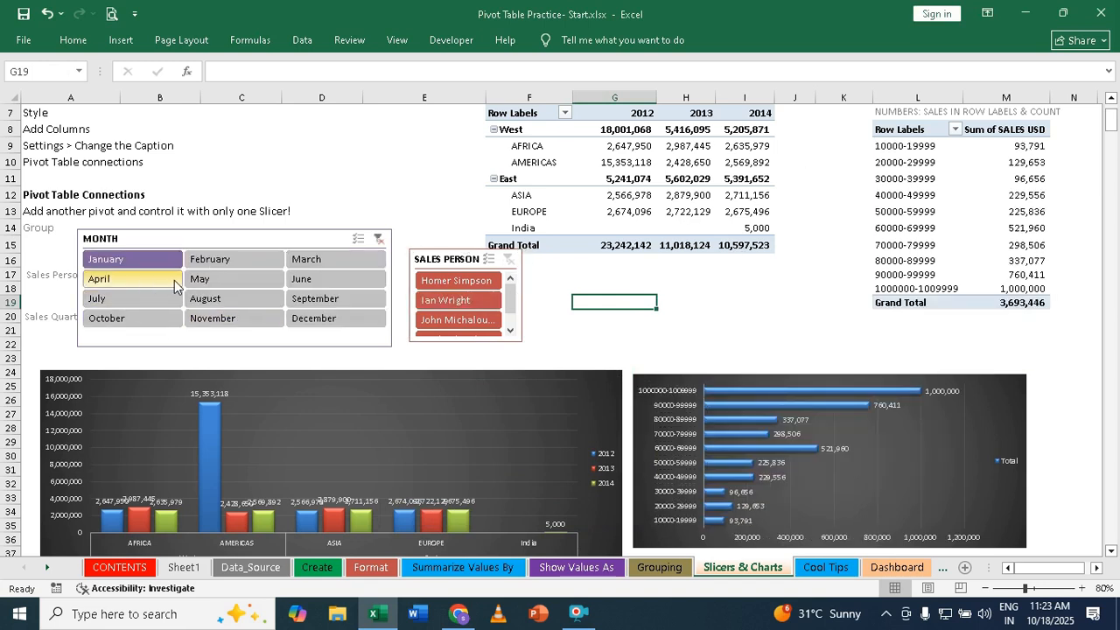
pyautogui.click(218, 261)
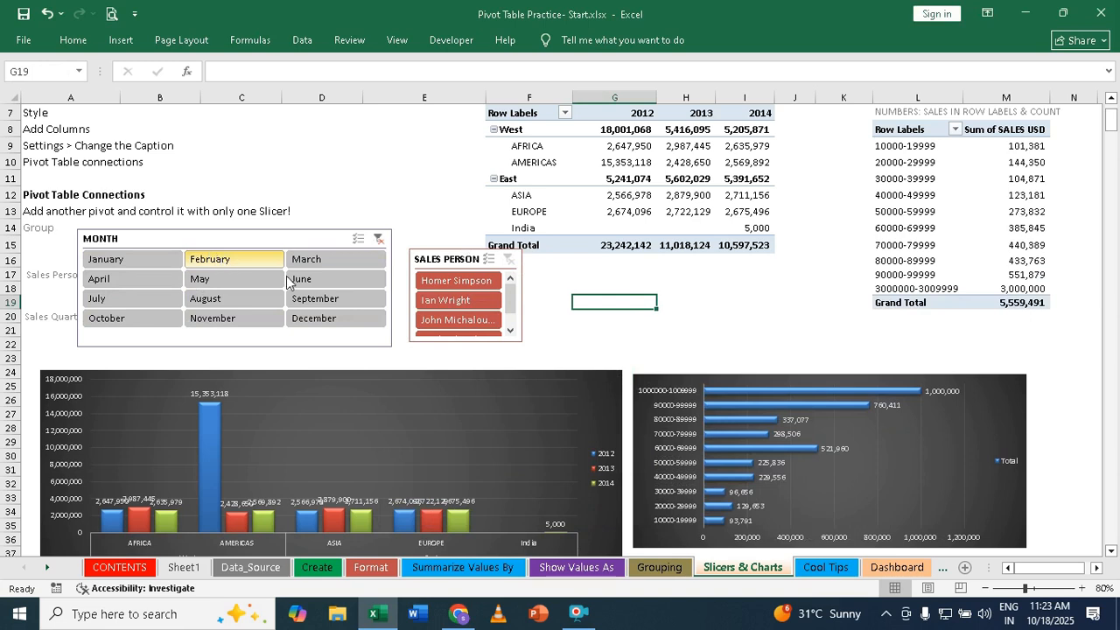
pyautogui.click(317, 262)
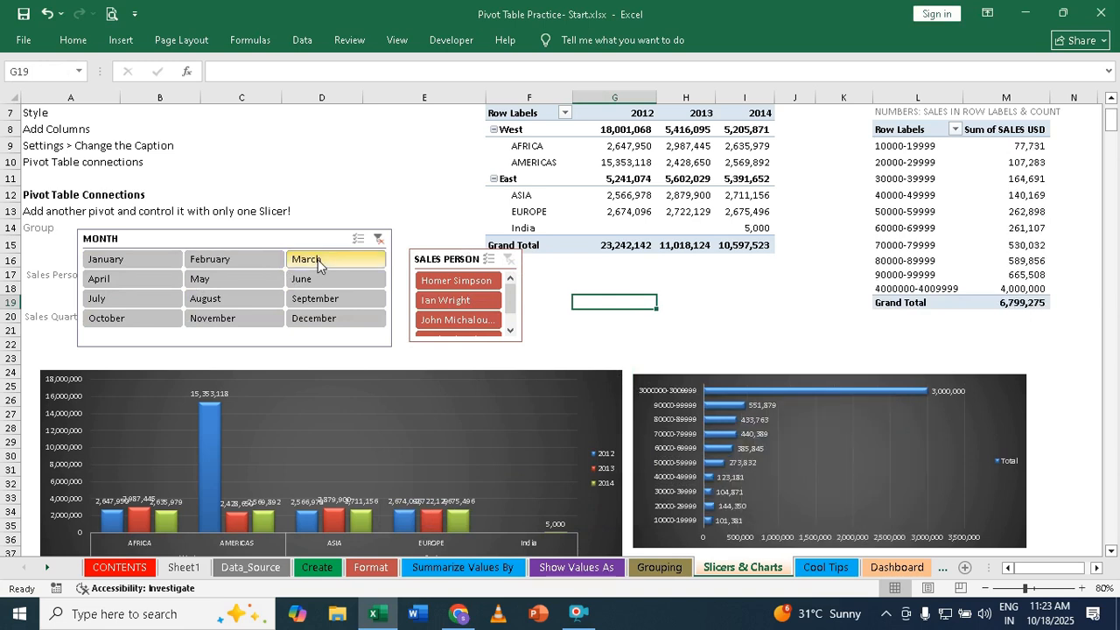
# - Test the SALES PERSON slicer with its first, second and third entries in turn, and clear the filters of both slicers
pyautogui.click(470, 286)
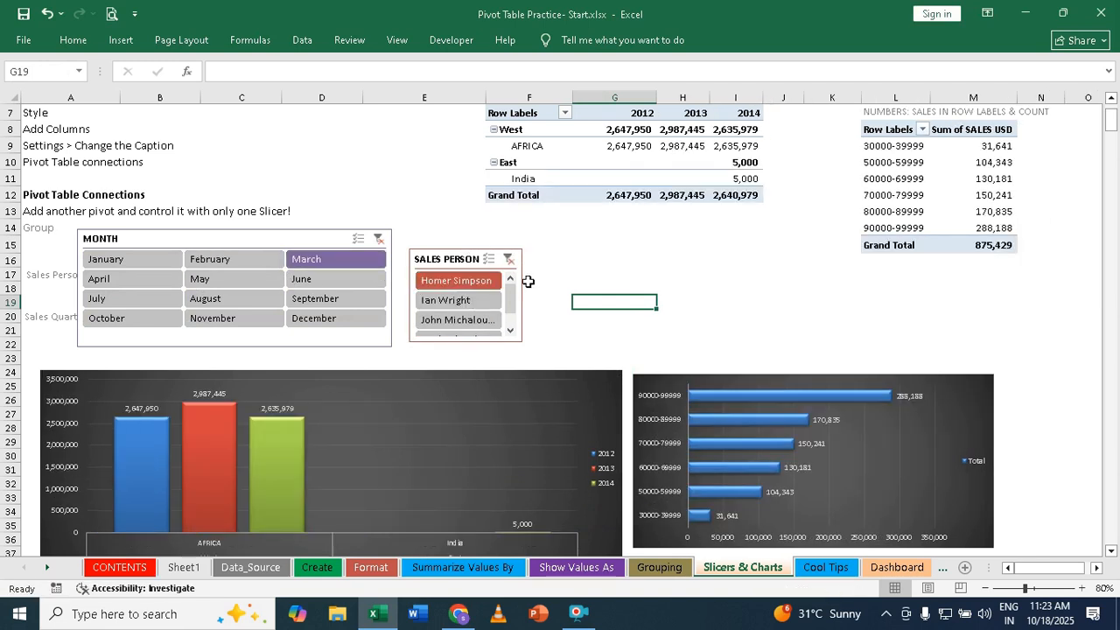
pyautogui.click(443, 302)
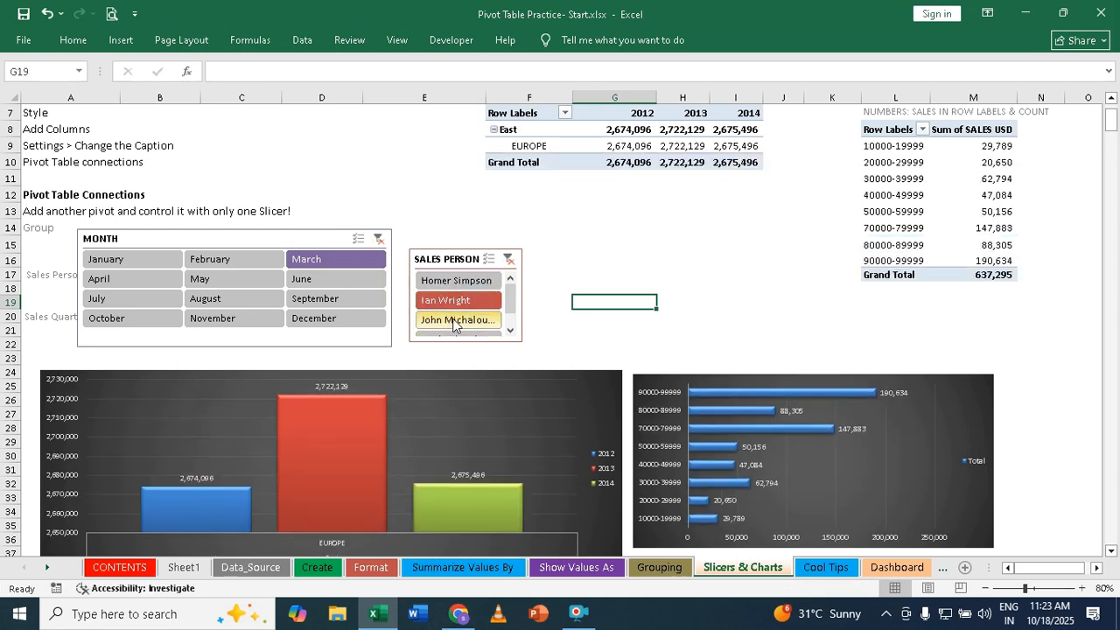
pyautogui.click(454, 320)
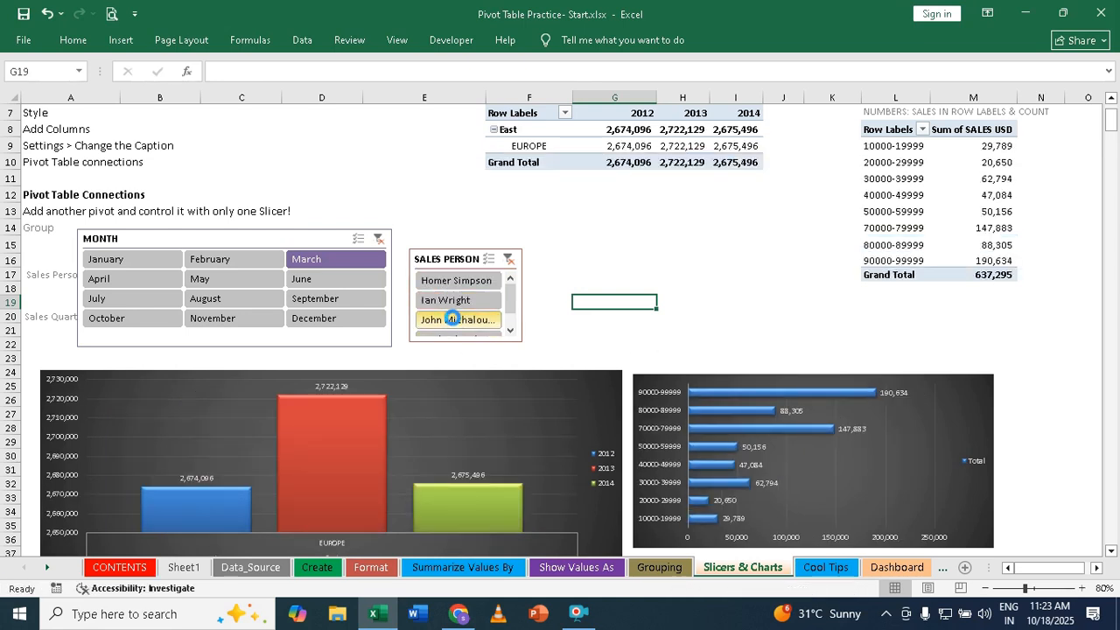
pyautogui.click(507, 261)
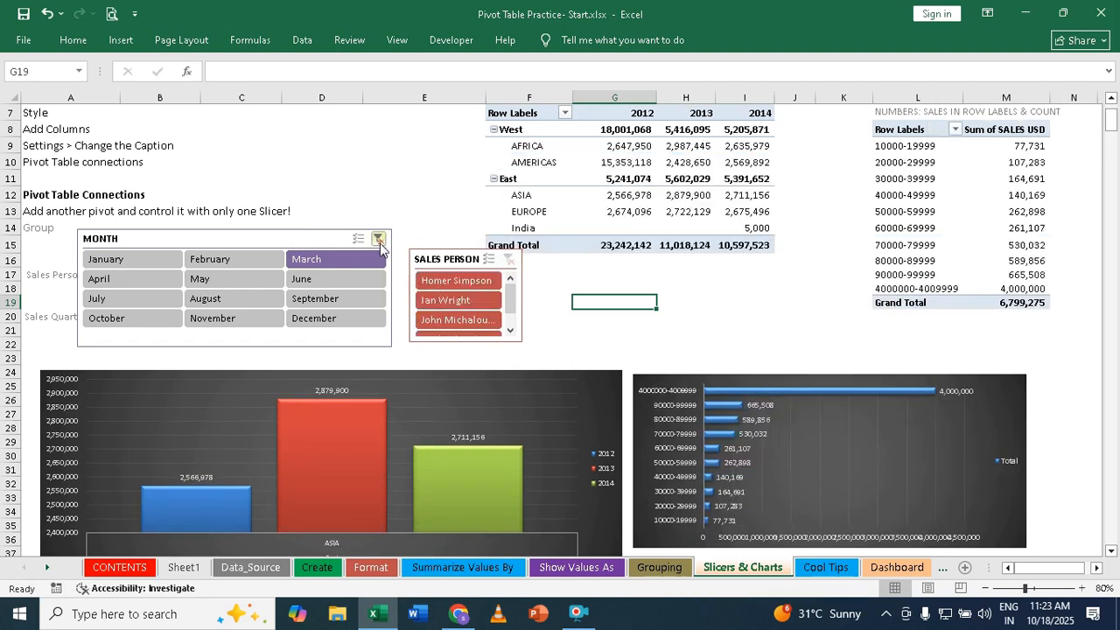
pyautogui.click(378, 239)
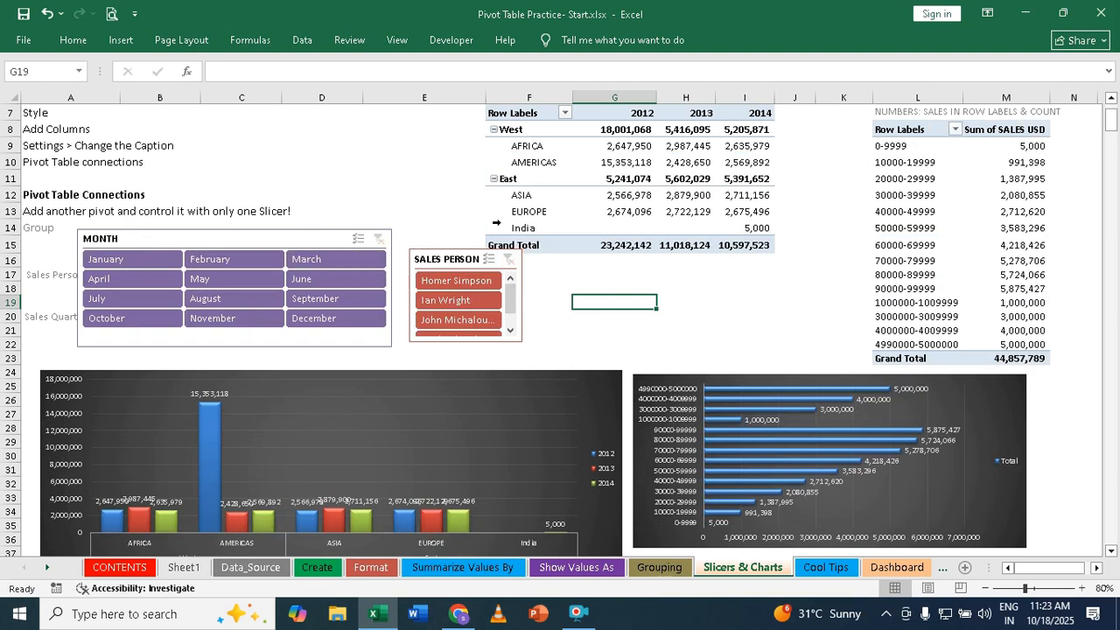
# - Insert a YEAR slicer for the region pivot table
pyautogui.click(647, 159)
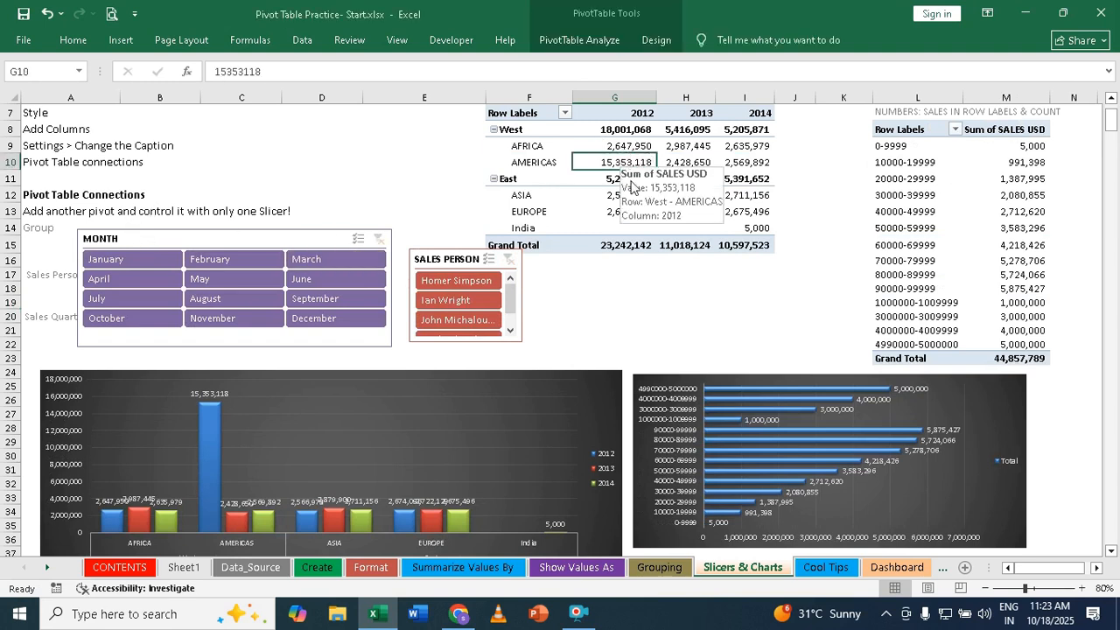
pyautogui.click(592, 41)
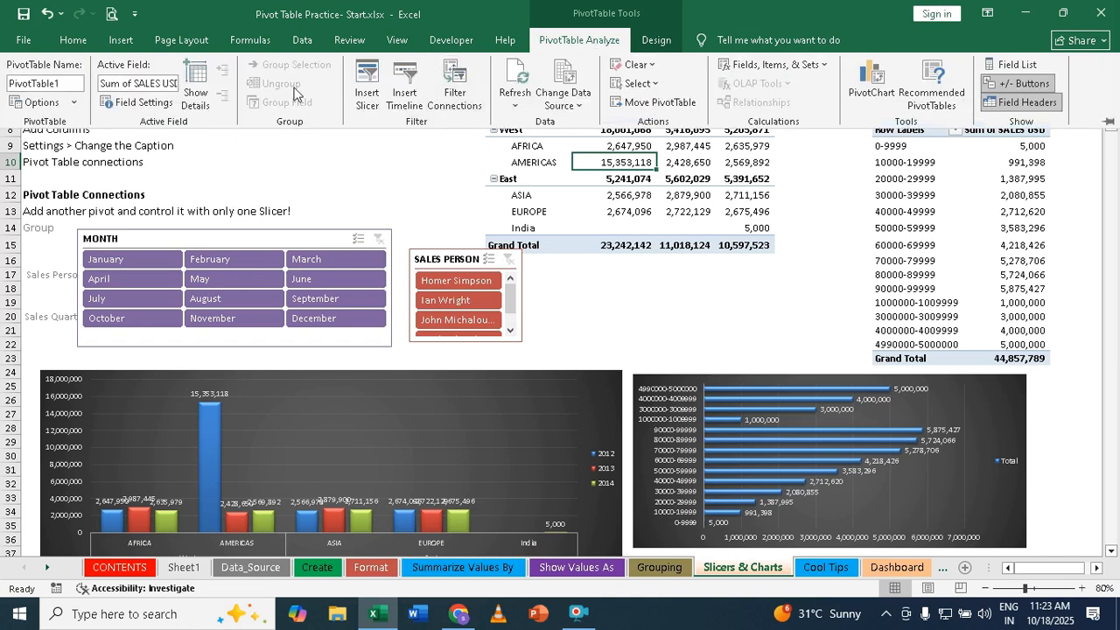
pyautogui.click(371, 87)
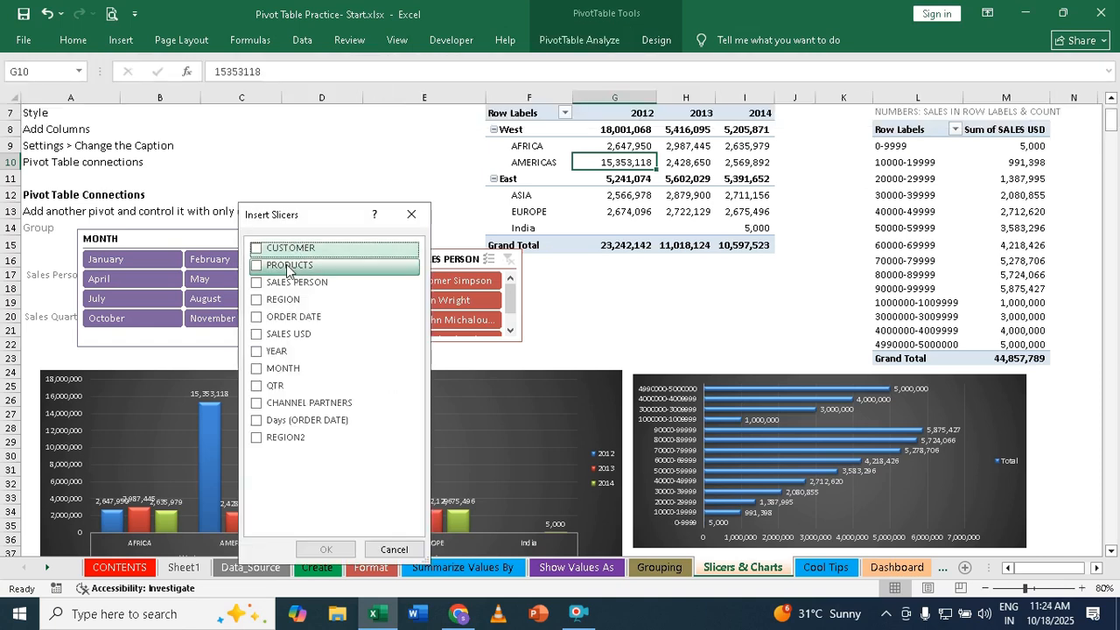
pyautogui.click(256, 355)
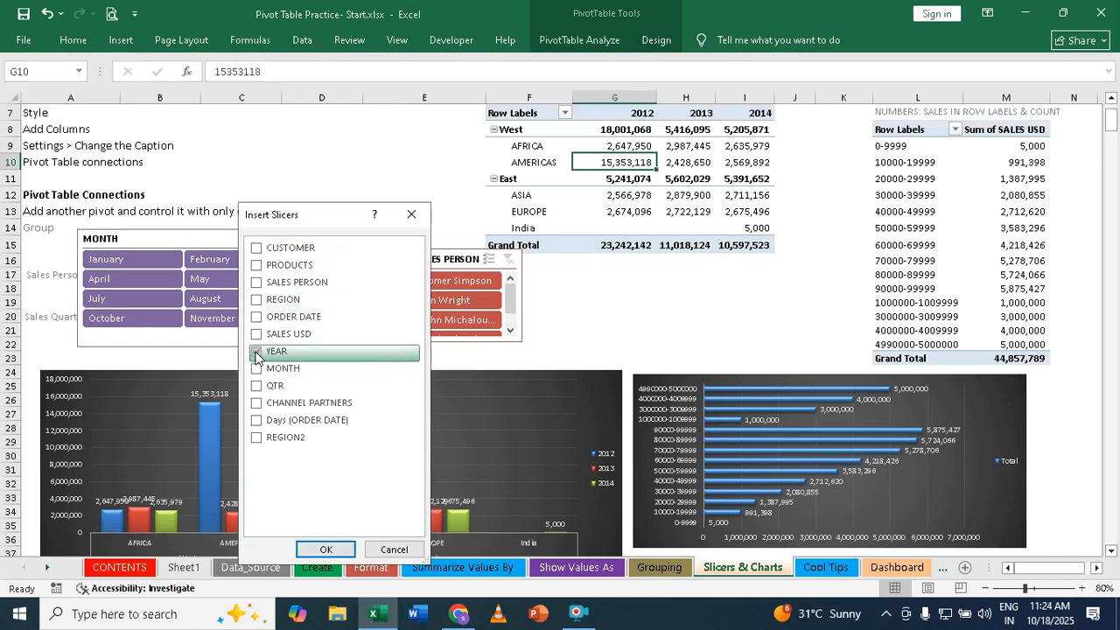
pyautogui.click(324, 548)
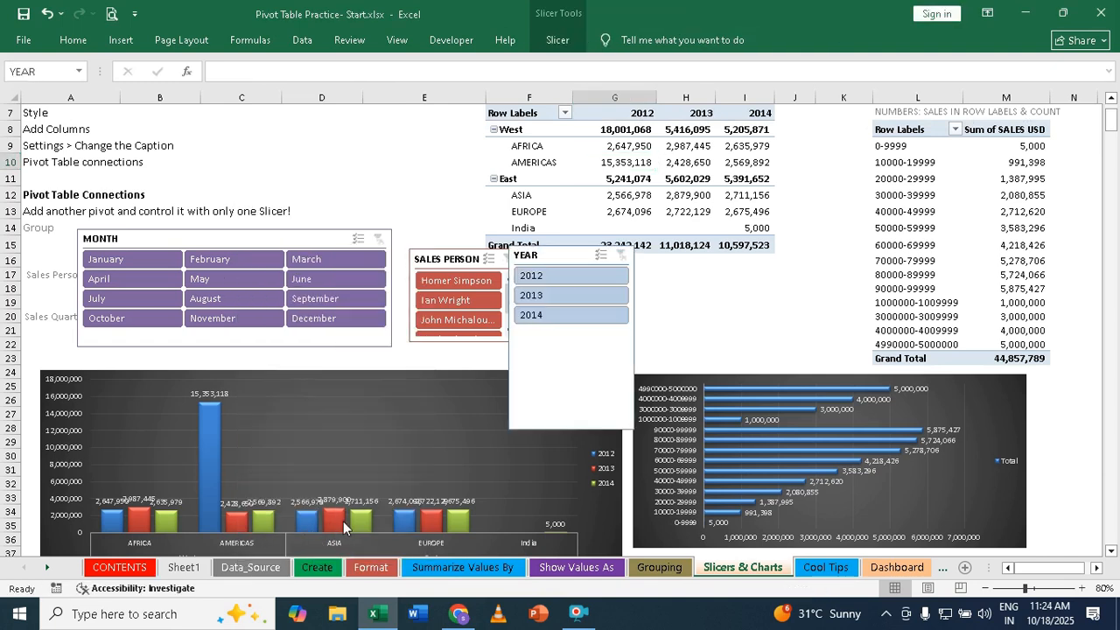
# - Shorten the YEAR slicer to about 1.31" high and place it to the right of the SALES PERSON slicer, above the charts
pyautogui.click(559, 394)
pyautogui.moveTo(573, 429); pyautogui.dragTo(578, 330)
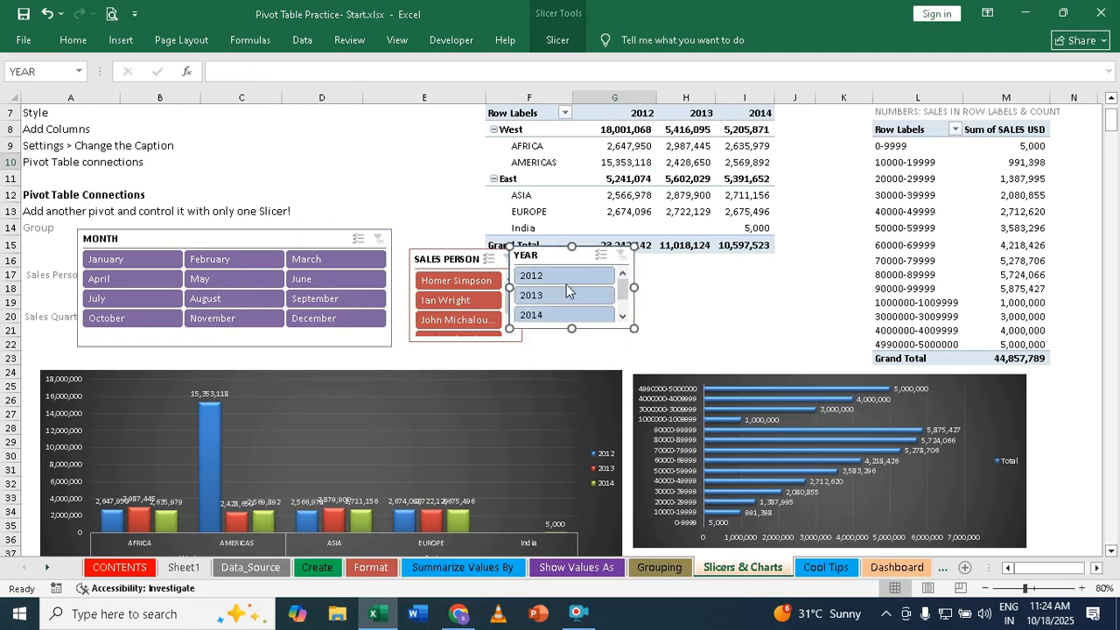
pyautogui.moveTo(543, 254); pyautogui.dragTo(615, 268)
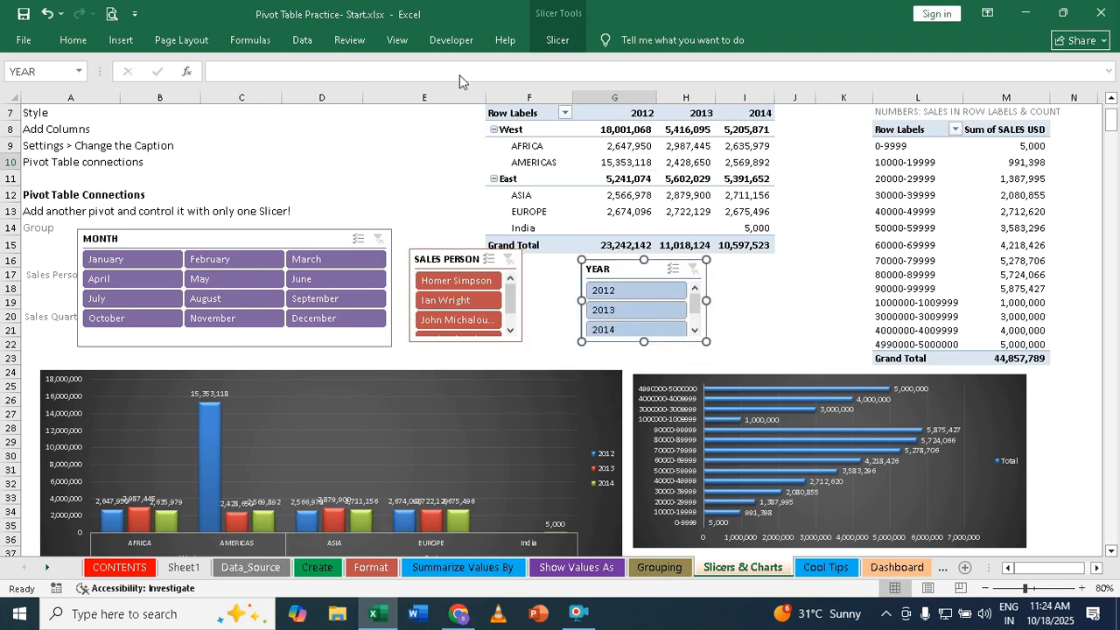
# - Apply the dark teal slicer style to the YEAR slicer
pyautogui.click(573, 36)
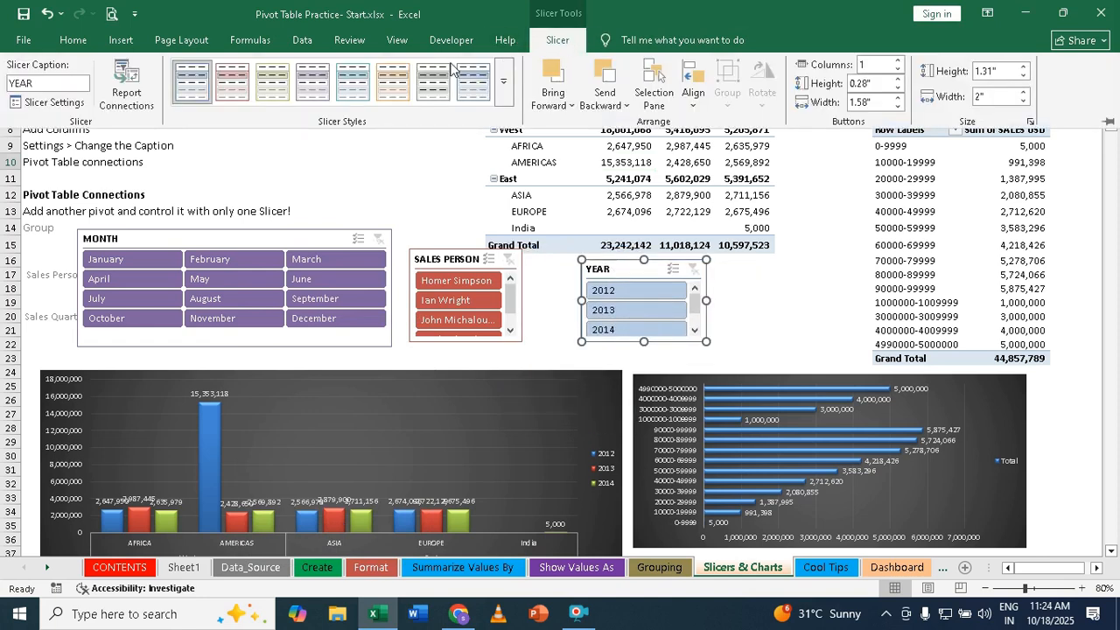
pyautogui.click(503, 98)
pyautogui.click(361, 166)
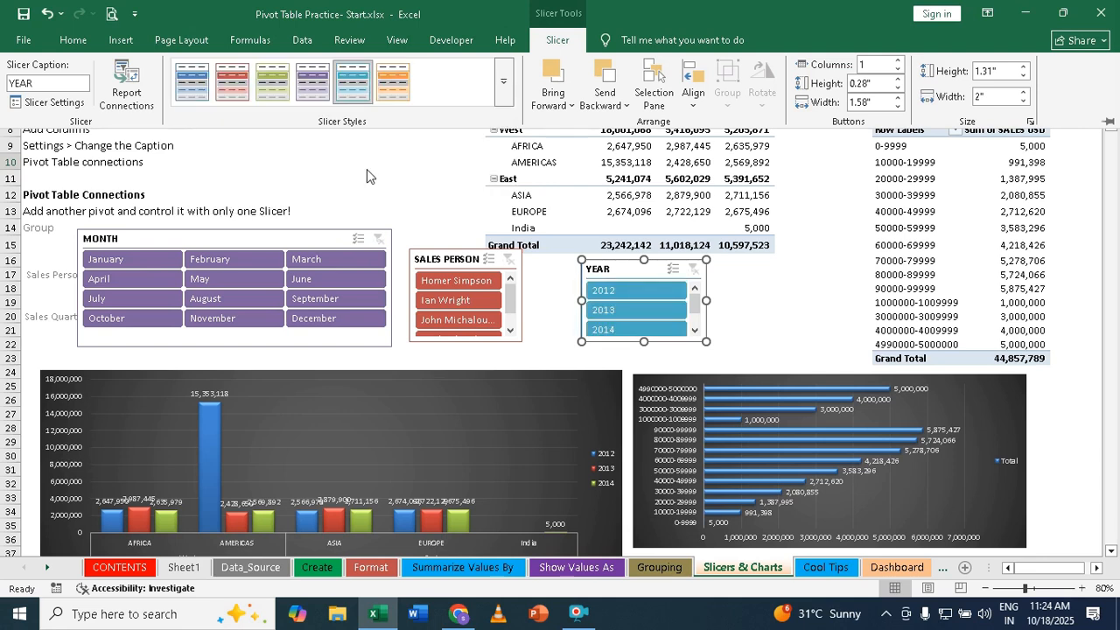
# - Connect the YEAR slicer to PivotTable2 on the Slicers_Charts sheet as well
pyautogui.click(778, 291)
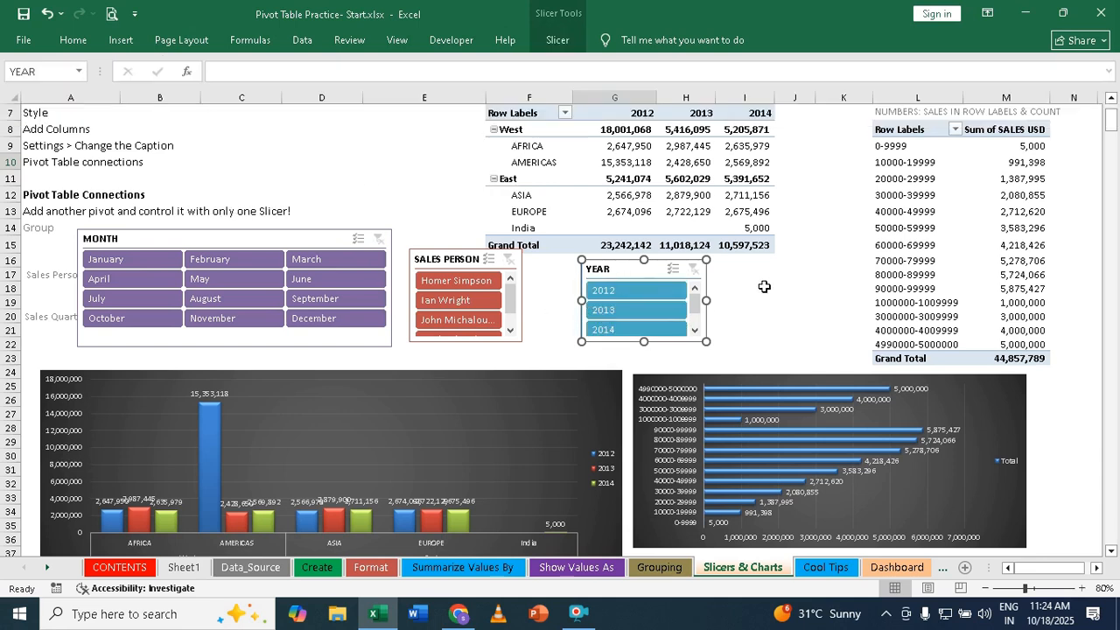
pyautogui.click(612, 267)
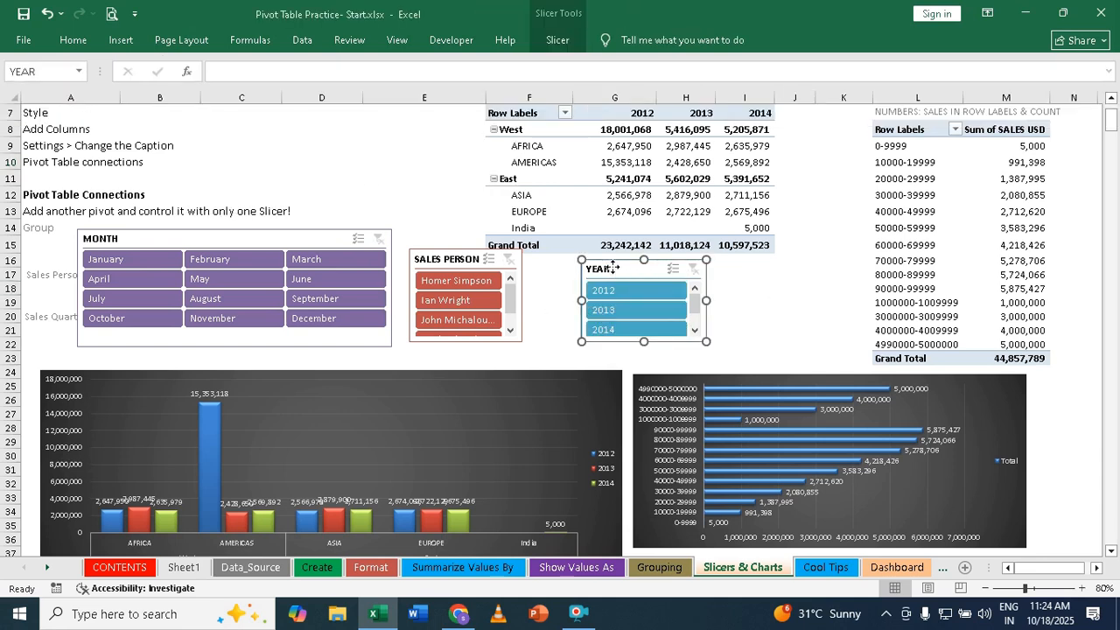
pyautogui.rightClick(614, 268)
pyautogui.click(711, 428)
pyautogui.moveTo(846, 433); pyautogui.dragTo(845, 469)
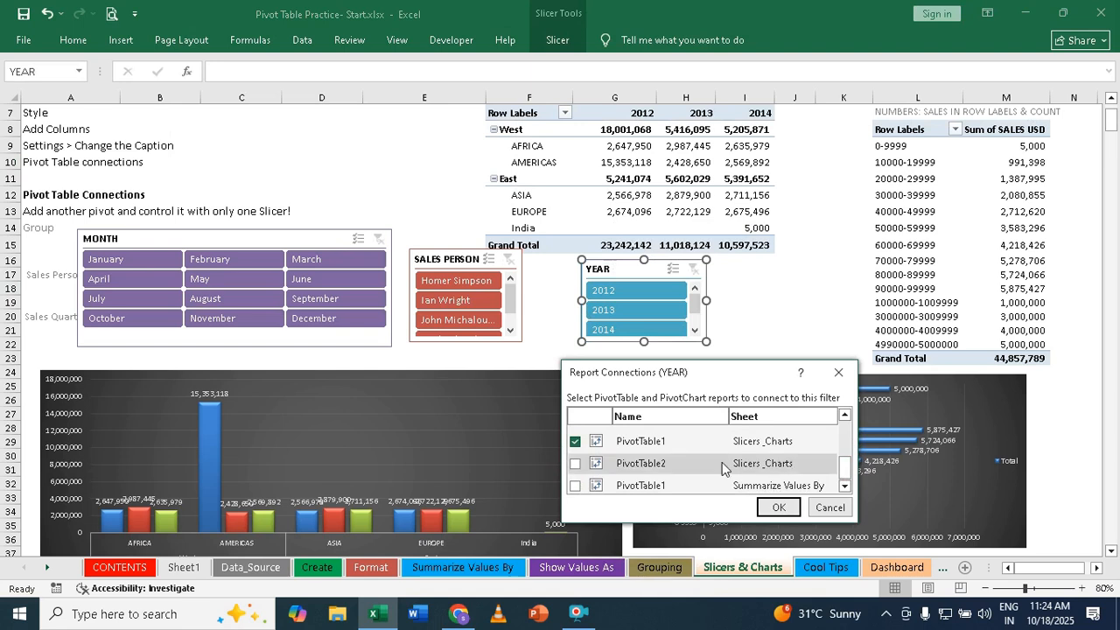
pyautogui.click(575, 464)
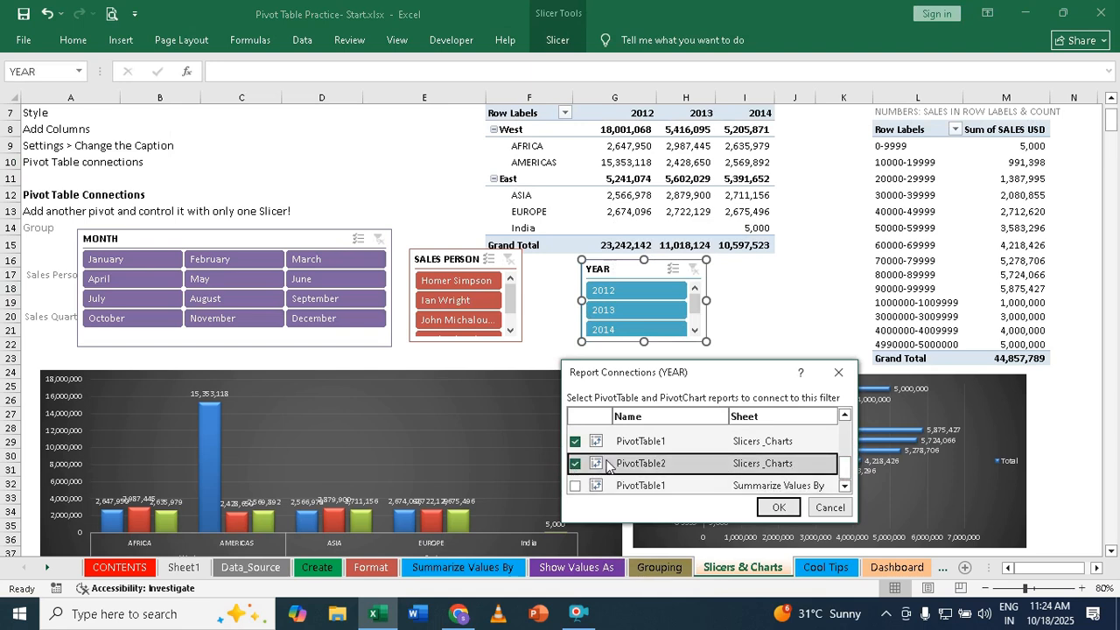
pyautogui.click(778, 507)
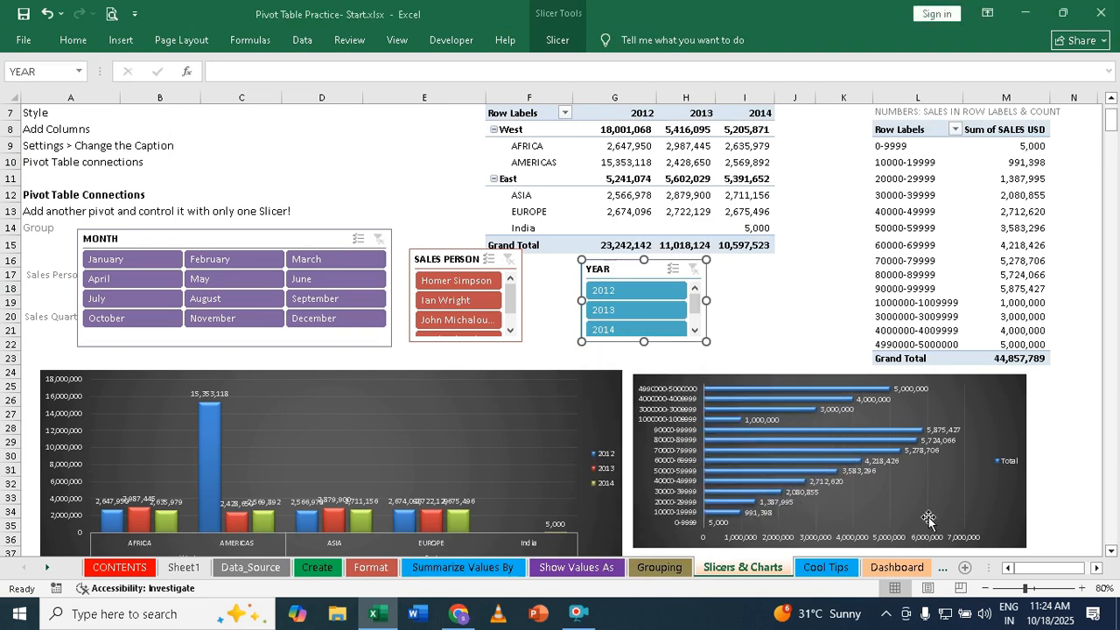
# - Test the YEAR slicer with 2012, 2013 and 2014 in turn, and clear its filter
pyautogui.click(782, 291)
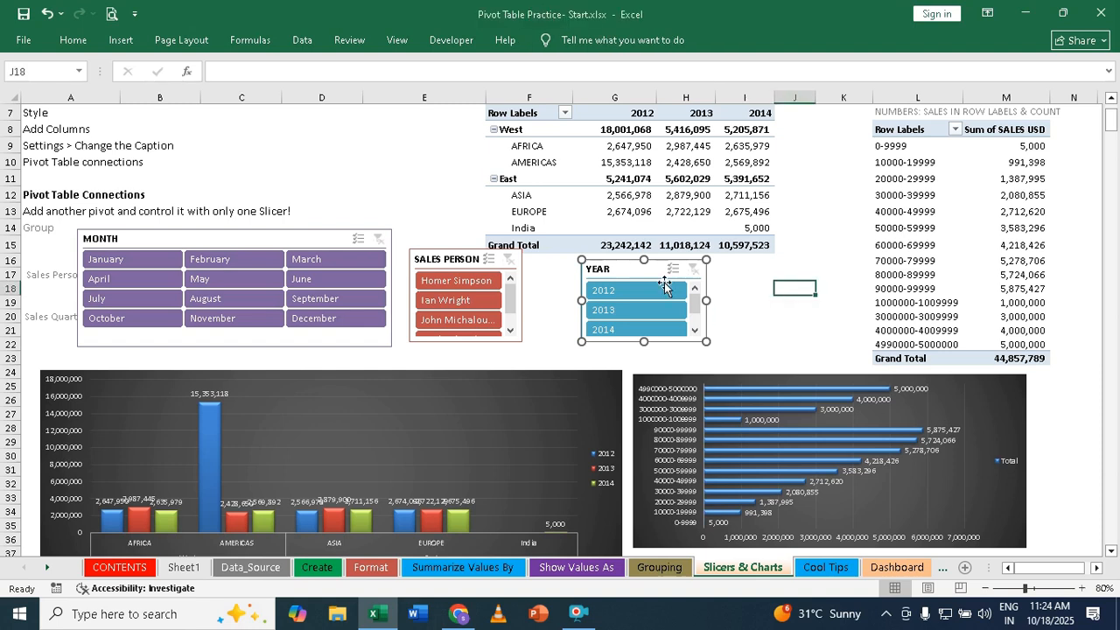
pyautogui.click(614, 294)
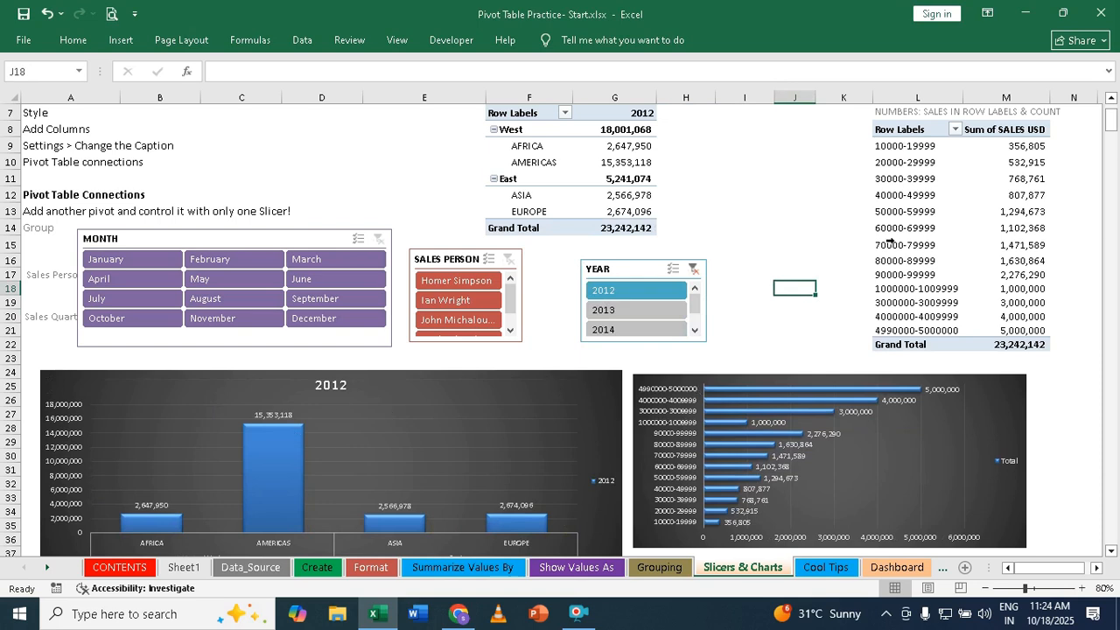
pyautogui.click(613, 313)
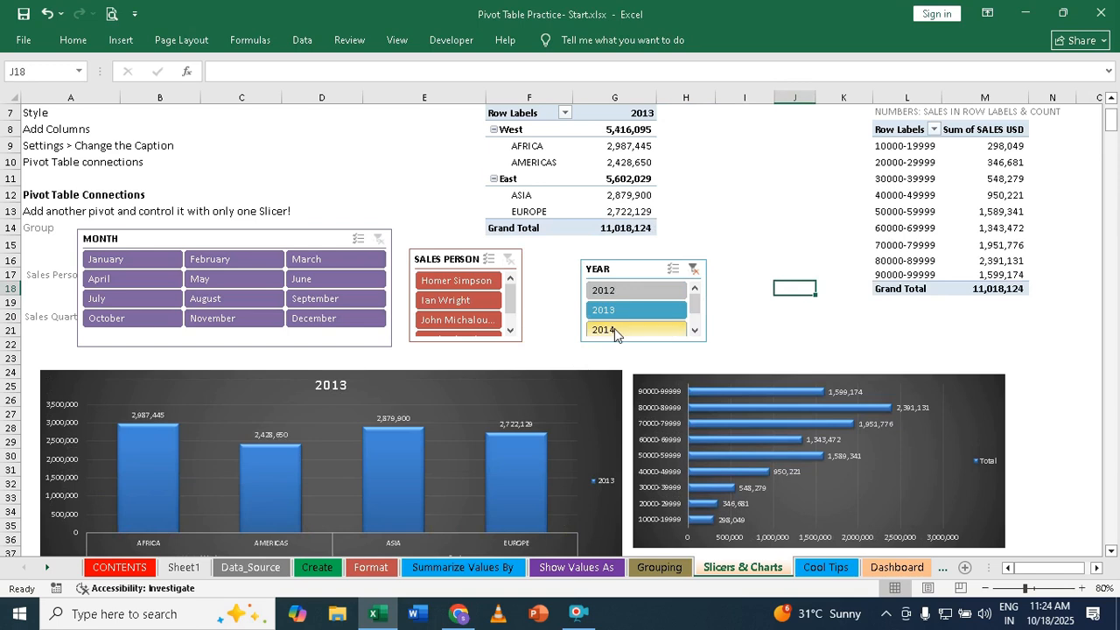
pyautogui.click(606, 334)
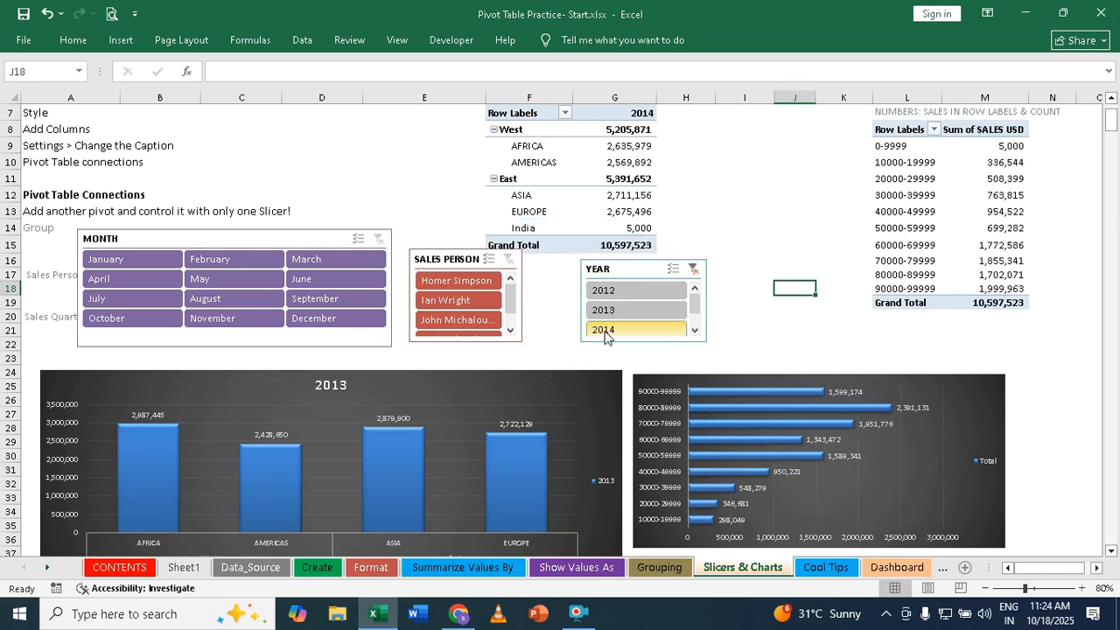
pyautogui.click(692, 271)
# - Test the SALES PERSON slicer with its second entry, clear it, and test the MONTH slicer with July
pyautogui.click(451, 301)
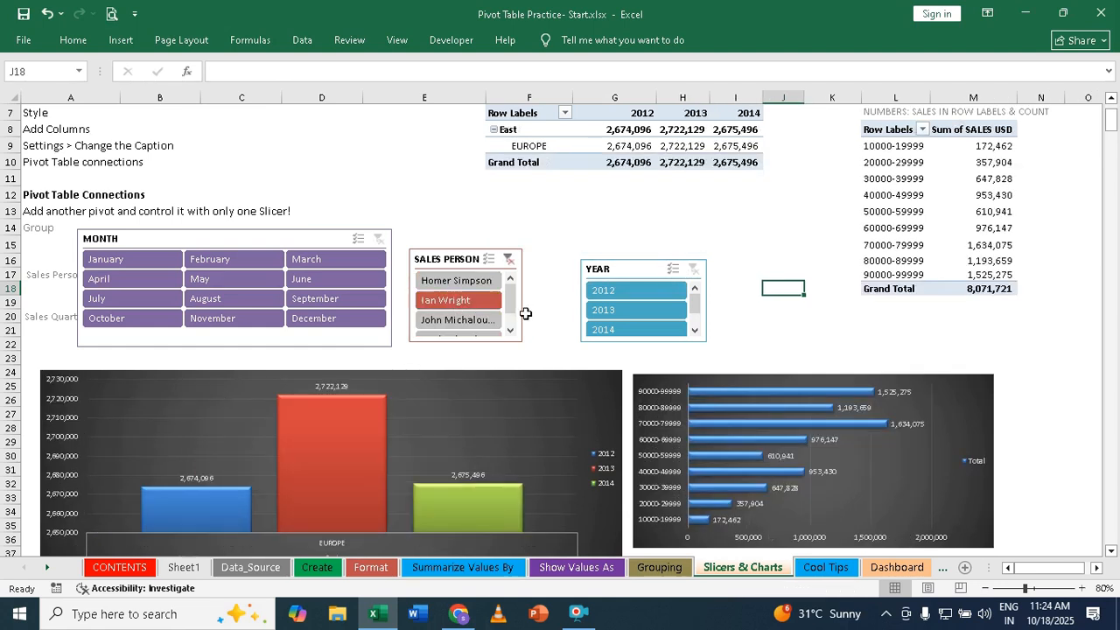
pyautogui.scroll(-2, 644, 349)
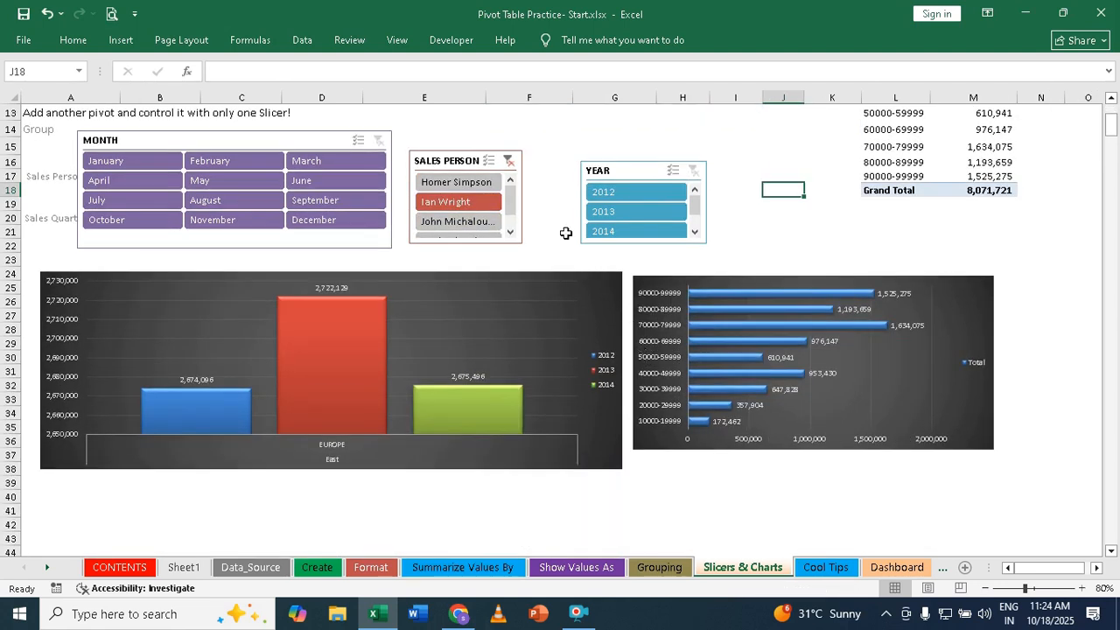
pyautogui.click(509, 160)
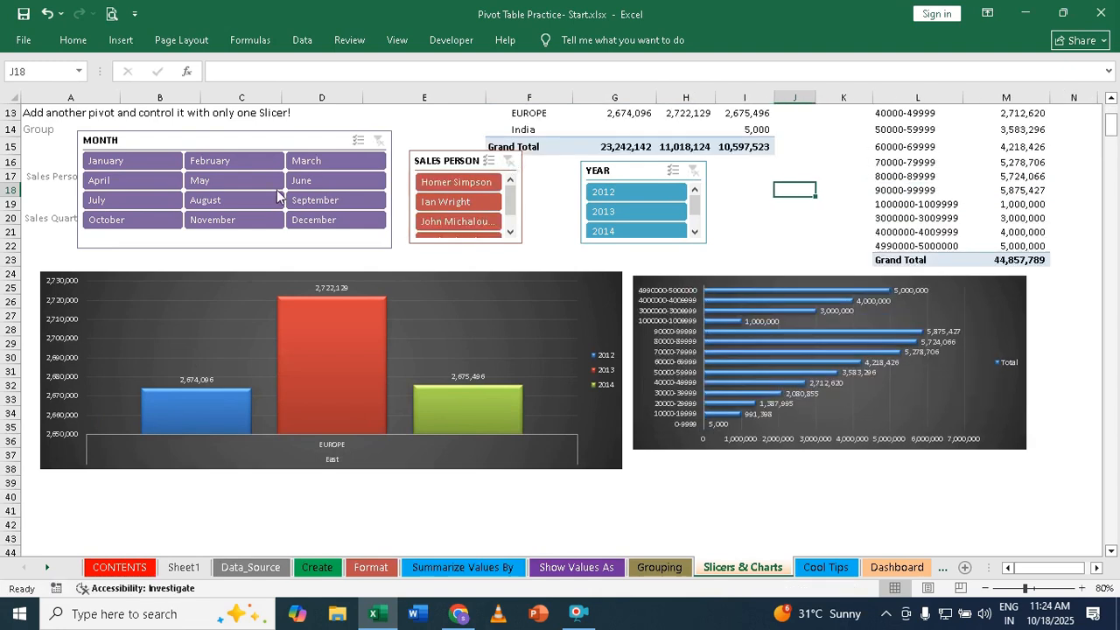
pyautogui.click(121, 202)
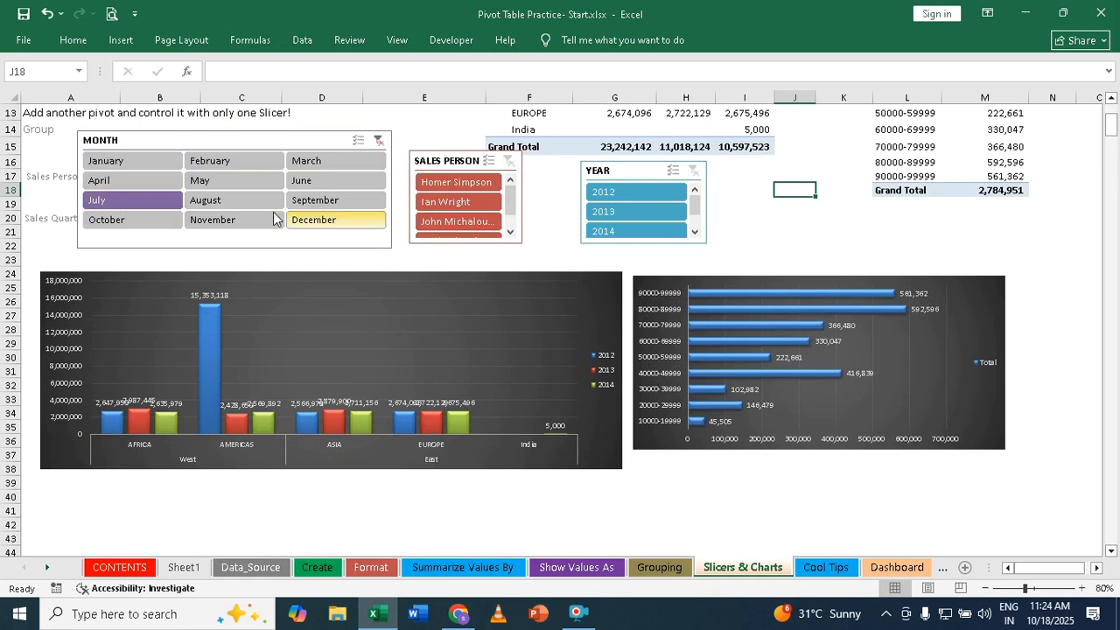
# - Connect the MONTH slicer to PivotTable1 on Slicers_Charts and disconnect it from PivotTable1 on Summarize Values By
pyautogui.rightClick(287, 140)
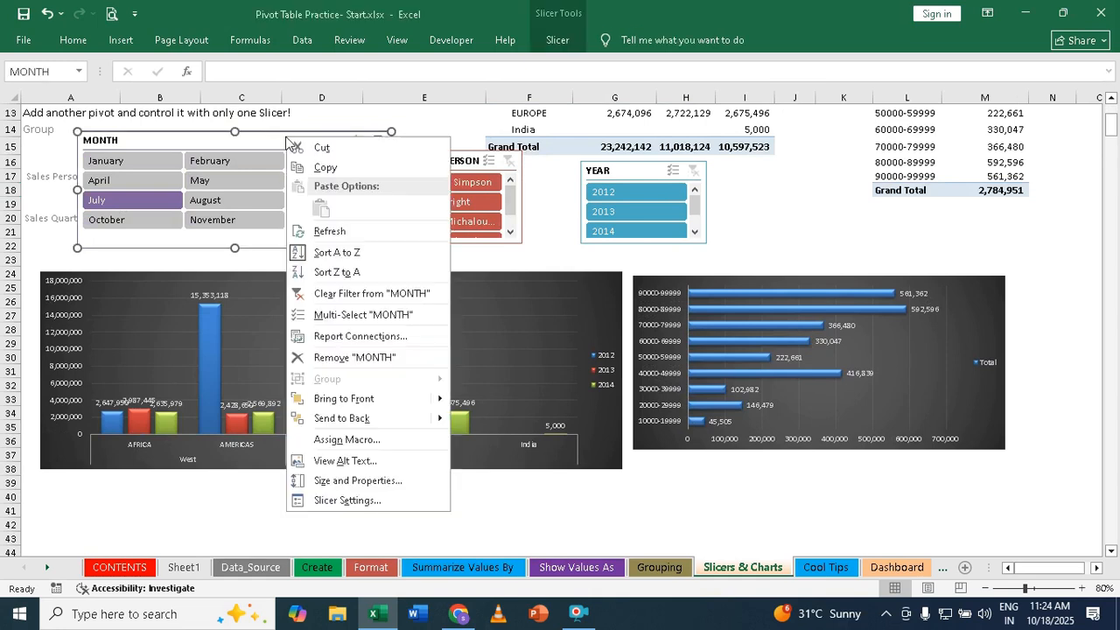
pyautogui.click(390, 336)
pyautogui.moveTo(525, 346); pyautogui.dragTo(528, 385)
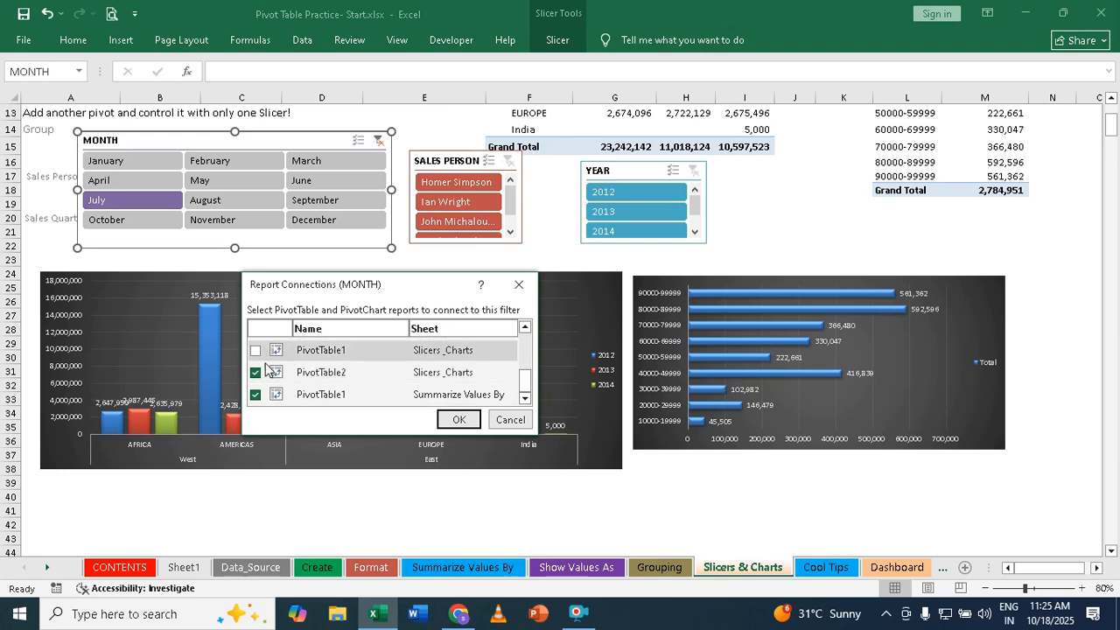
pyautogui.click(255, 397)
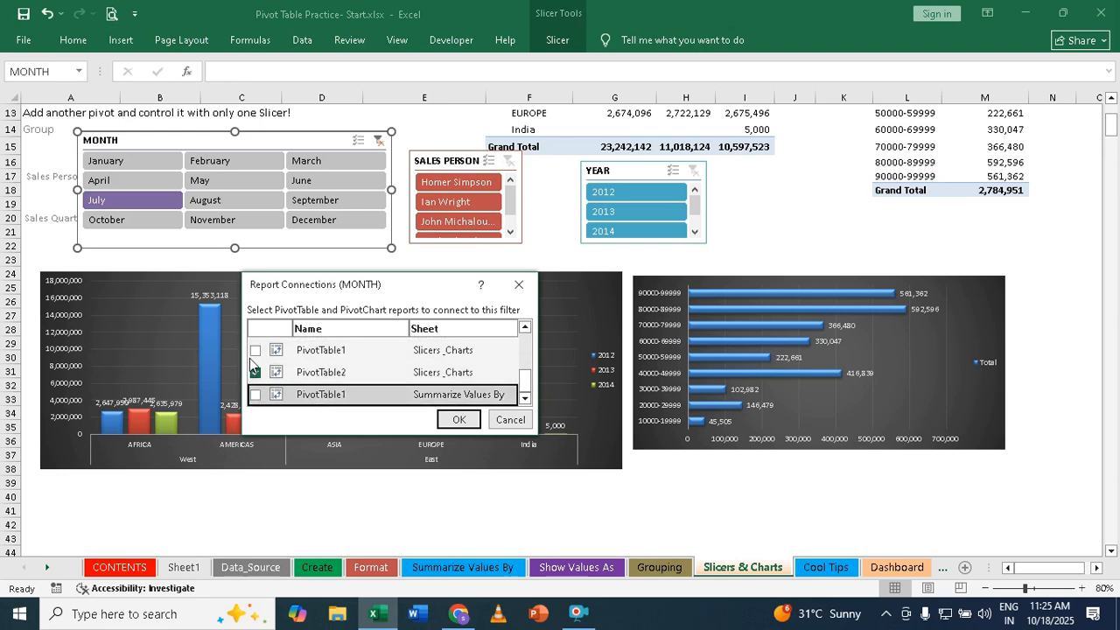
pyautogui.click(256, 351)
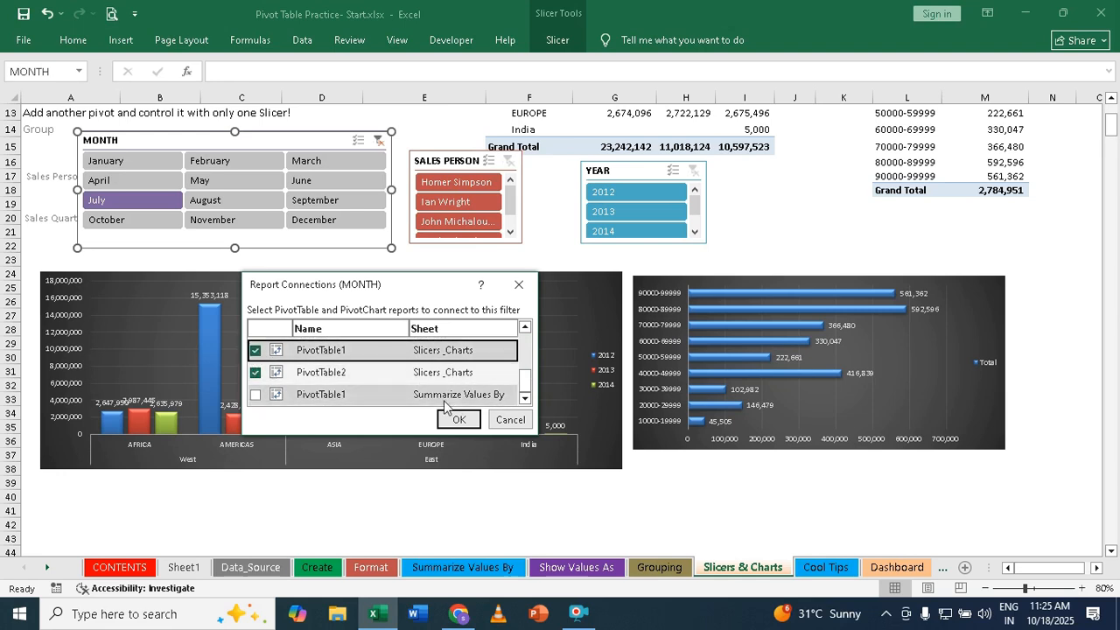
pyautogui.click(468, 418)
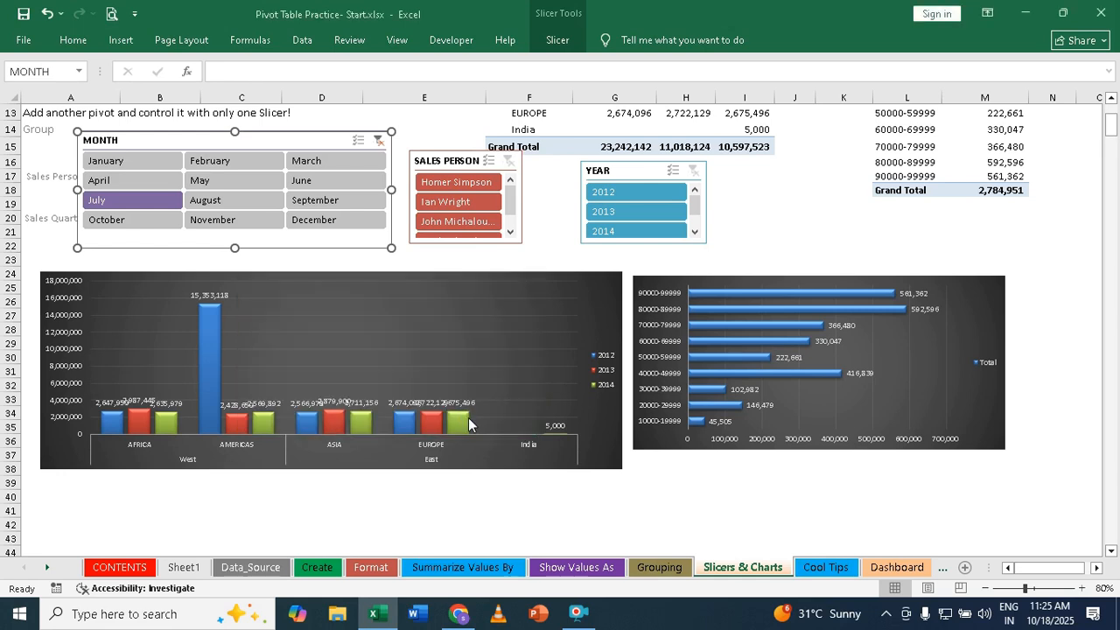
# - Test the MONTH slicer with July, August, September, October and November in turn
pyautogui.click(113, 200)
pyautogui.click(218, 201)
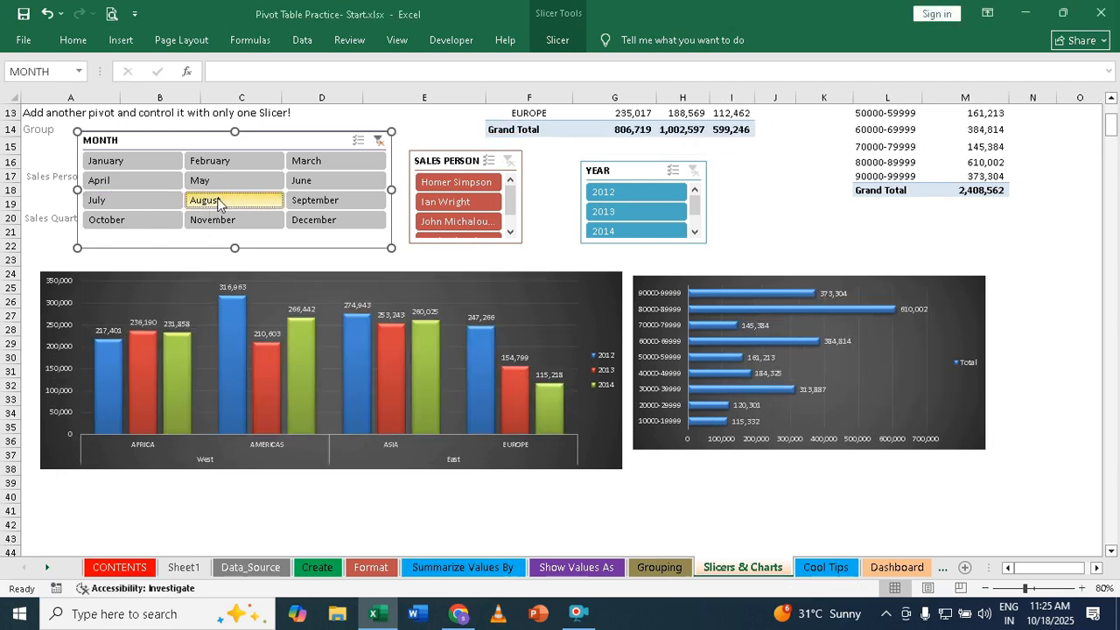
pyautogui.click(327, 204)
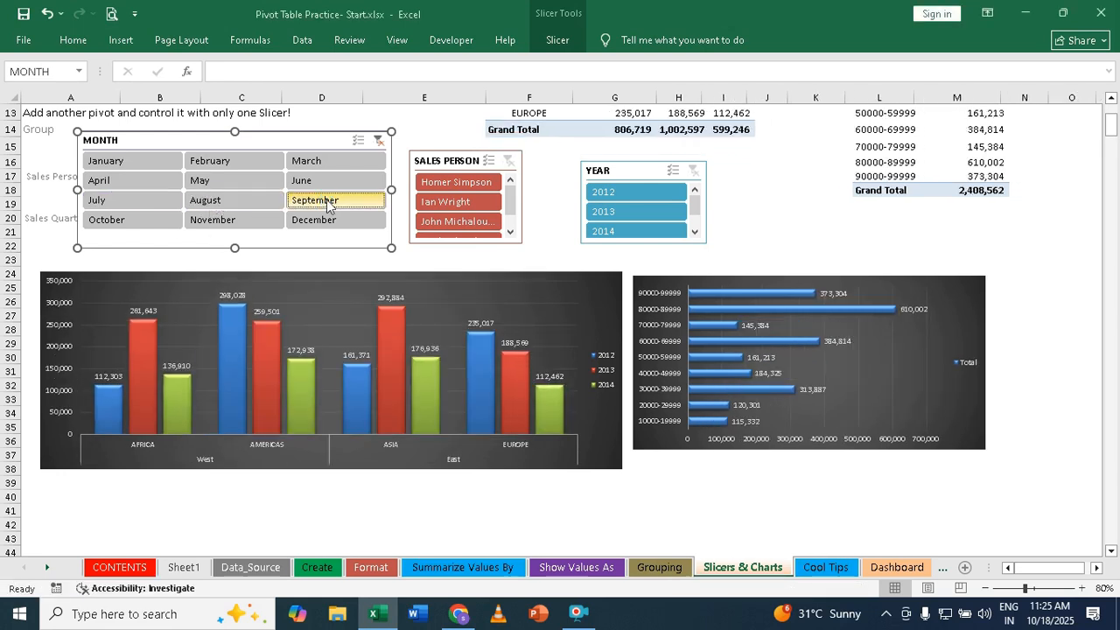
pyautogui.click(120, 223)
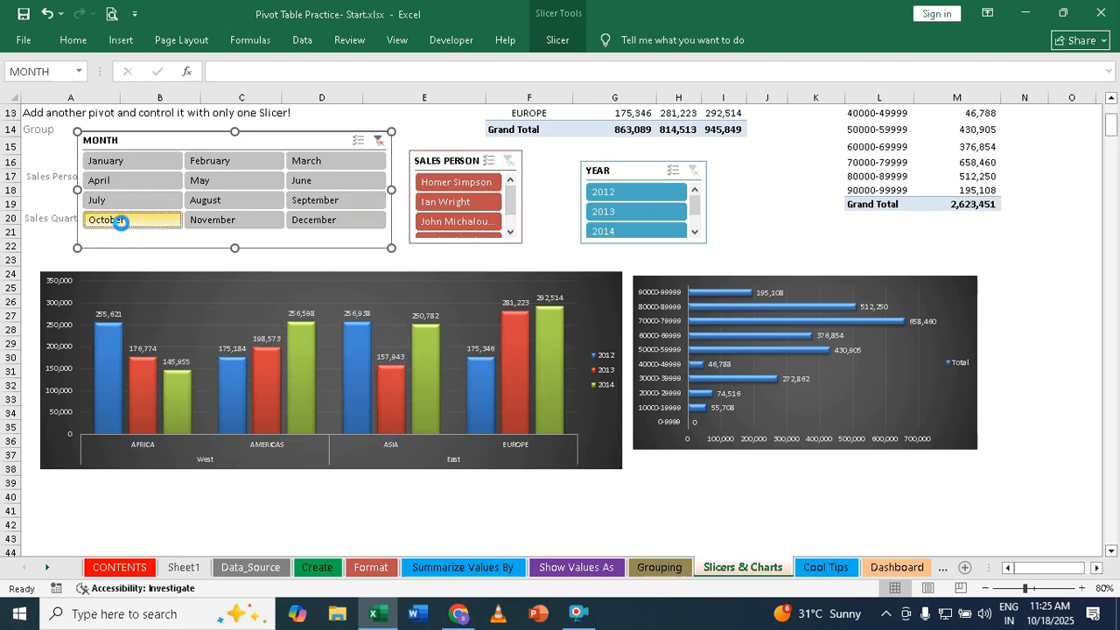
pyautogui.click(236, 219)
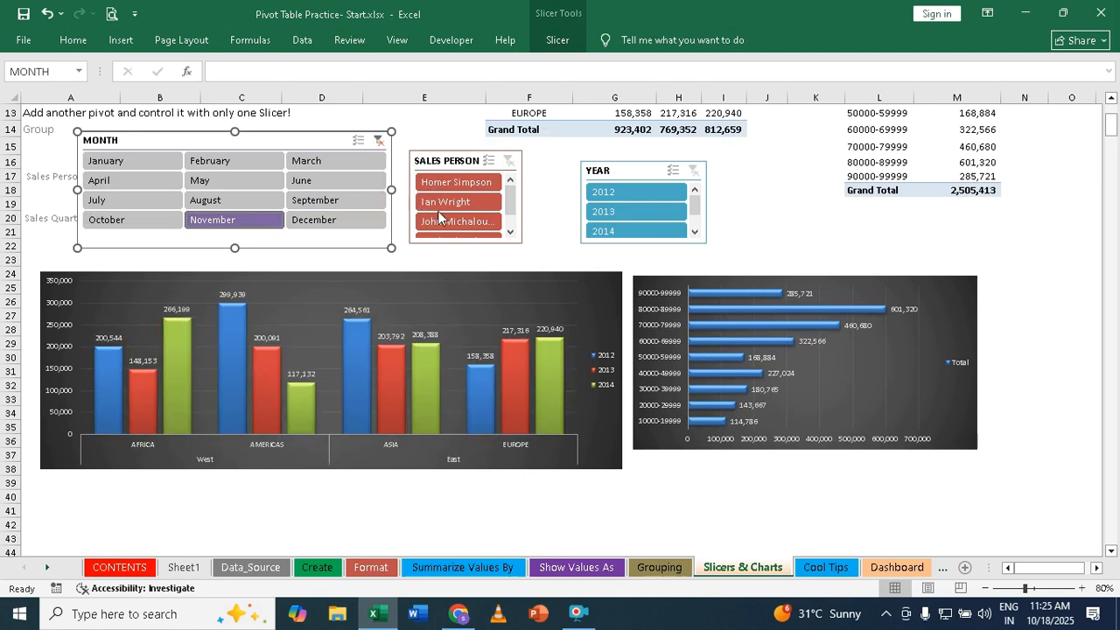
# - Widen and heighten the SALES PERSON slicer so all four entries fit, keeping it above the column chart
pyautogui.click(522, 245)
pyautogui.moveTo(523, 243); pyautogui.dragTo(568, 289)
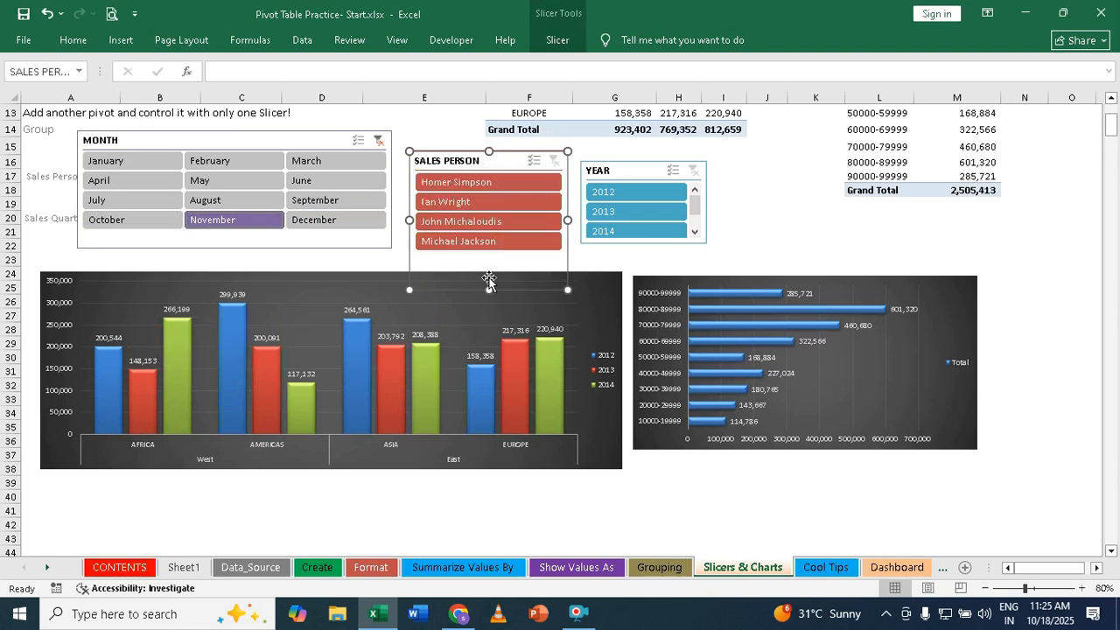
pyautogui.moveTo(490, 290); pyautogui.dragTo(489, 259)
# - Filter the pivot tables by the third SALES PERSON entry and check both tables and charts
pyautogui.click(465, 223)
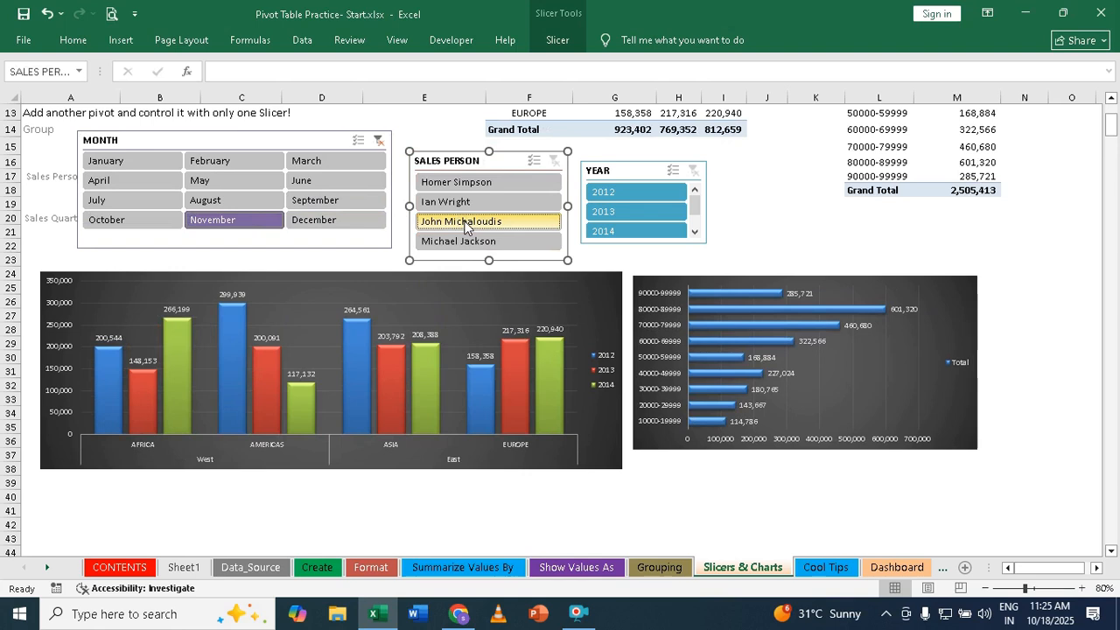
pyautogui.click(1000, 218)
pyautogui.scroll(4, 1002, 221)
pyautogui.scroll(-2, 1002, 221)
pyautogui.scroll(2, 1002, 219)
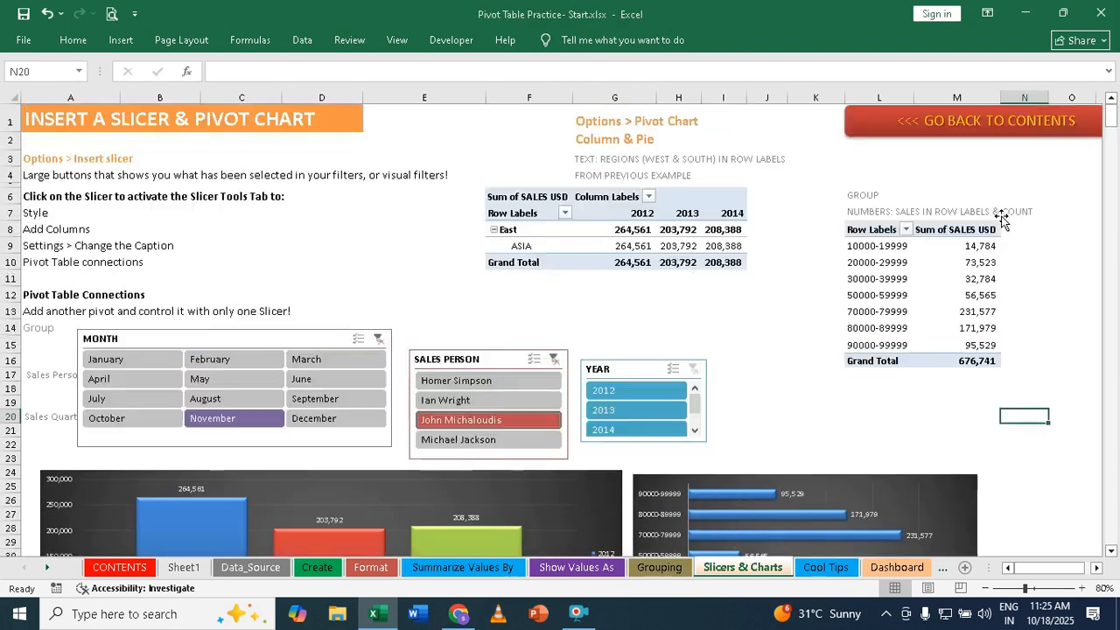
# - Zoom the sheet out to 70% and set the MONTH slicer to 1 column
pyautogui.click(985, 588)
pyautogui.click(234, 318)
pyautogui.moveTo(234, 317)
pyautogui.mouseDown()
pyautogui.moveTo(796, 330)
pyautogui.moveTo(438, 279)
pyautogui.moveTo(930, 340)
pyautogui.moveTo(956, 370)
pyautogui.moveTo(873, 334)
pyautogui.moveTo(348, 267)
pyautogui.moveTo(234, 314)
pyautogui.mouseUp()
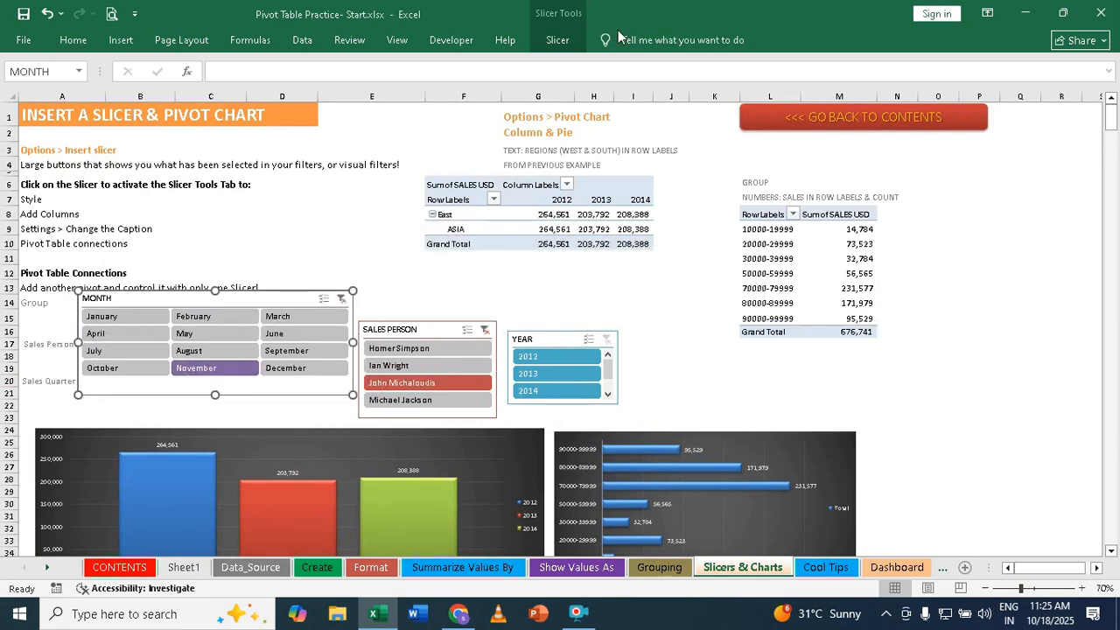
pyautogui.click(558, 40)
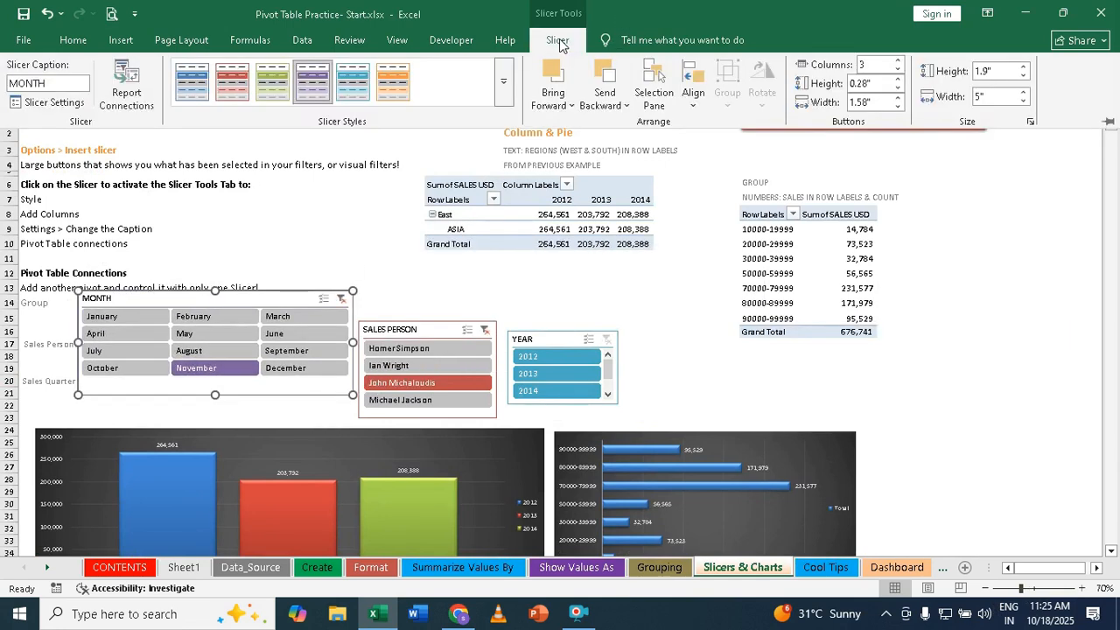
pyautogui.click(897, 69)
pyautogui.click(897, 69)
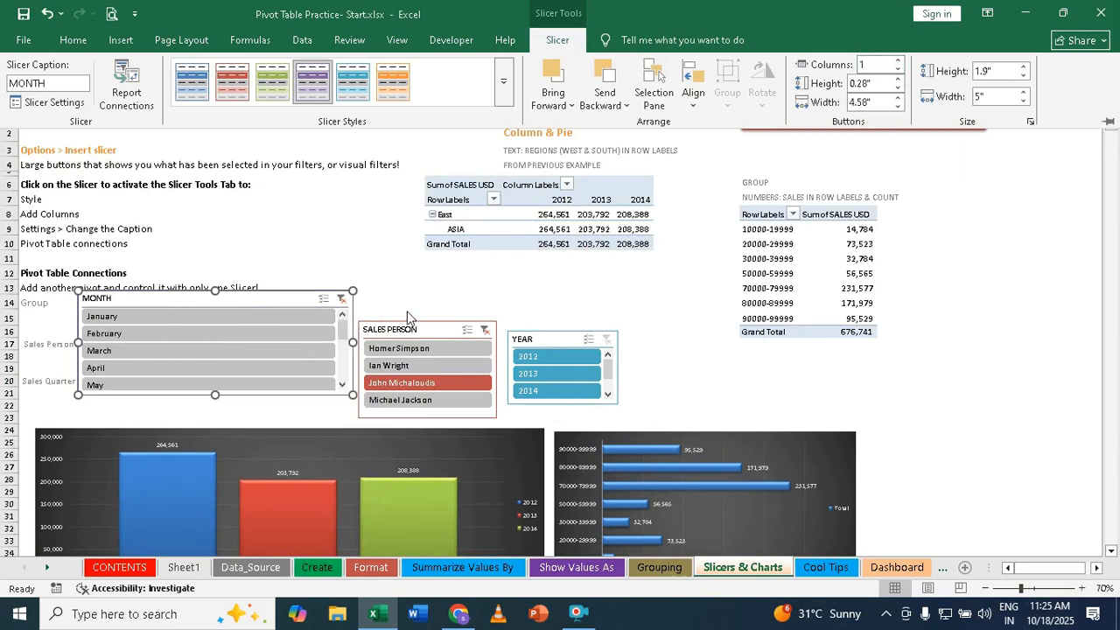
pyautogui.hotkey('ctrl', 'F1')
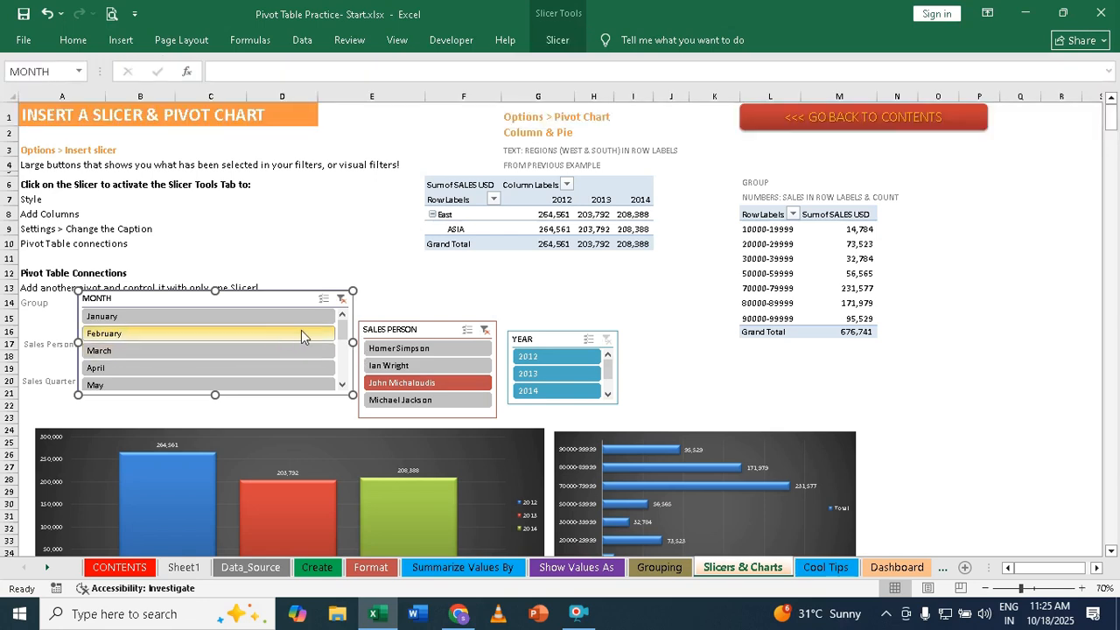
# - Narrow the MONTH slicer and line up the MONTH, SALES PERSON and YEAR slicers side by side above the charts
pyautogui.moveTo(353, 342); pyautogui.dragTo(183, 342)
pyautogui.moveTo(115, 312); pyautogui.dragTo(235, 318)
pyautogui.moveTo(390, 339); pyautogui.dragTo(348, 330)
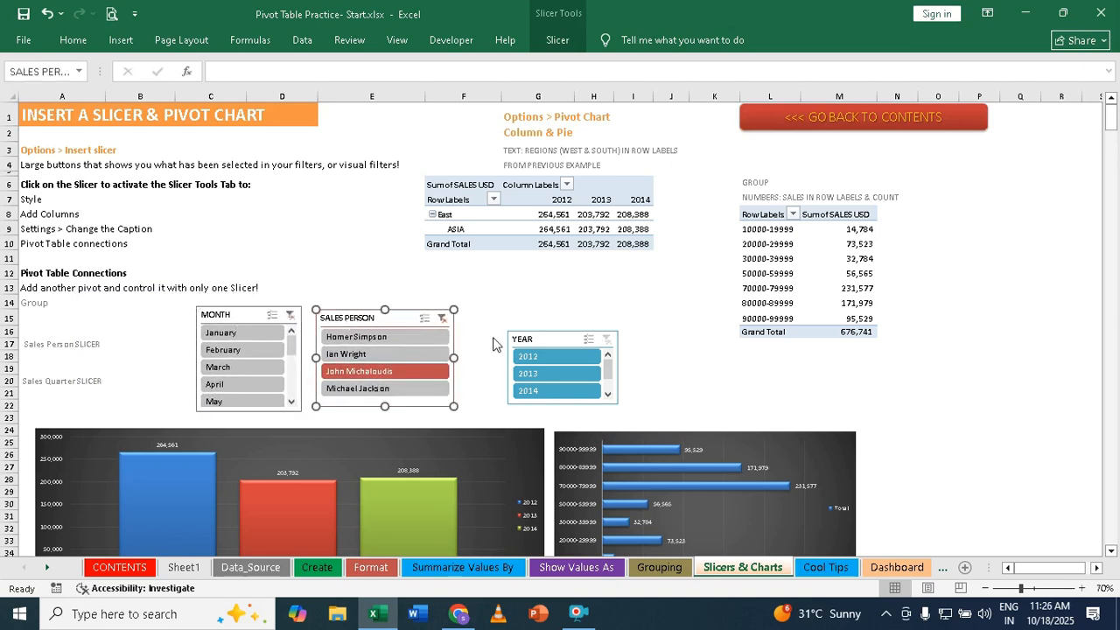
pyautogui.moveTo(524, 335); pyautogui.dragTo(477, 309)
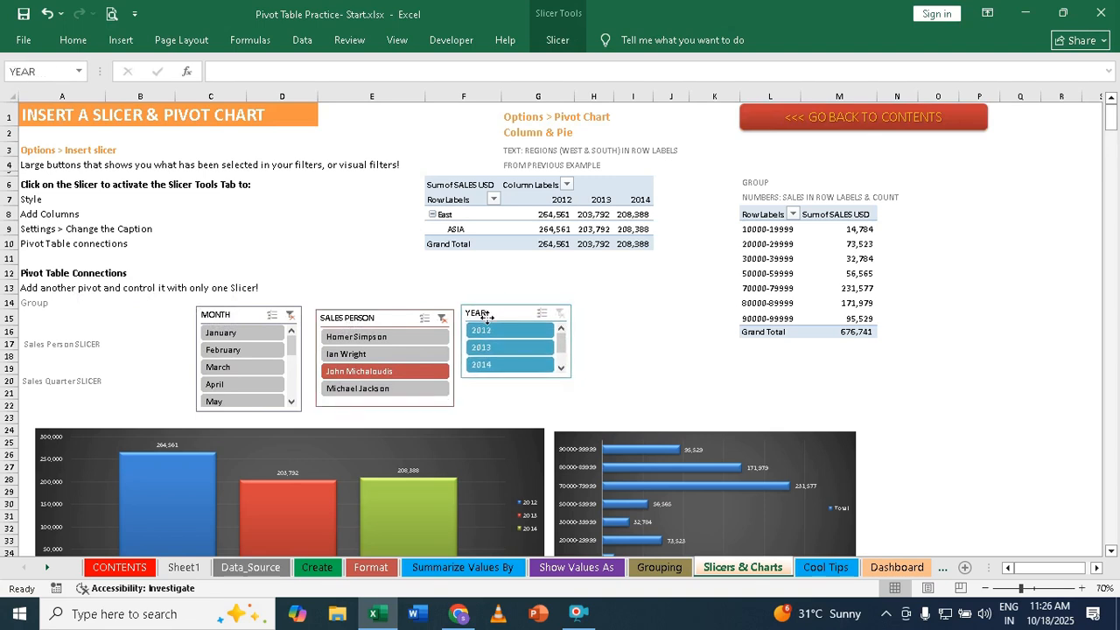
pyautogui.click(623, 330)
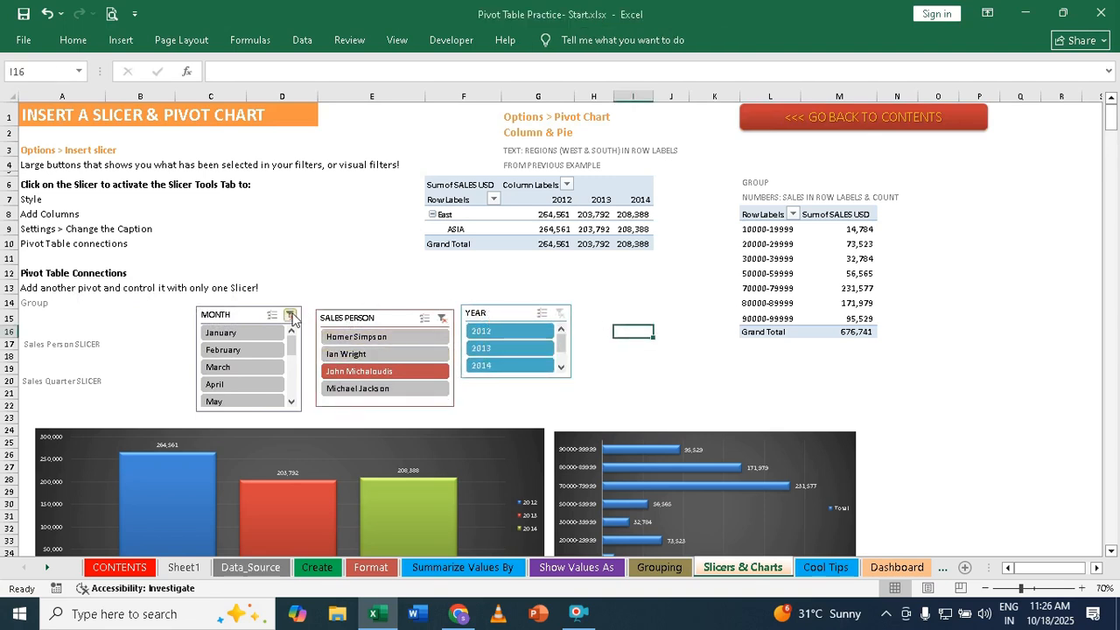
# - Clear the filters of the MONTH and SALES PERSON slicers
pyautogui.click(444, 319)
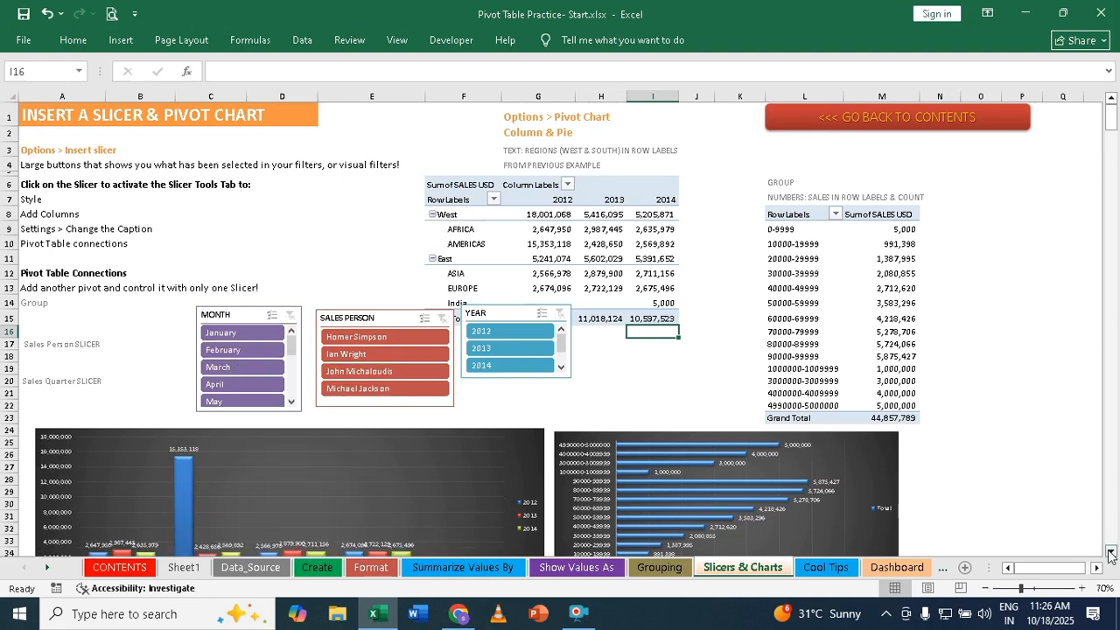
pyautogui.scroll(-1, 788, 447)
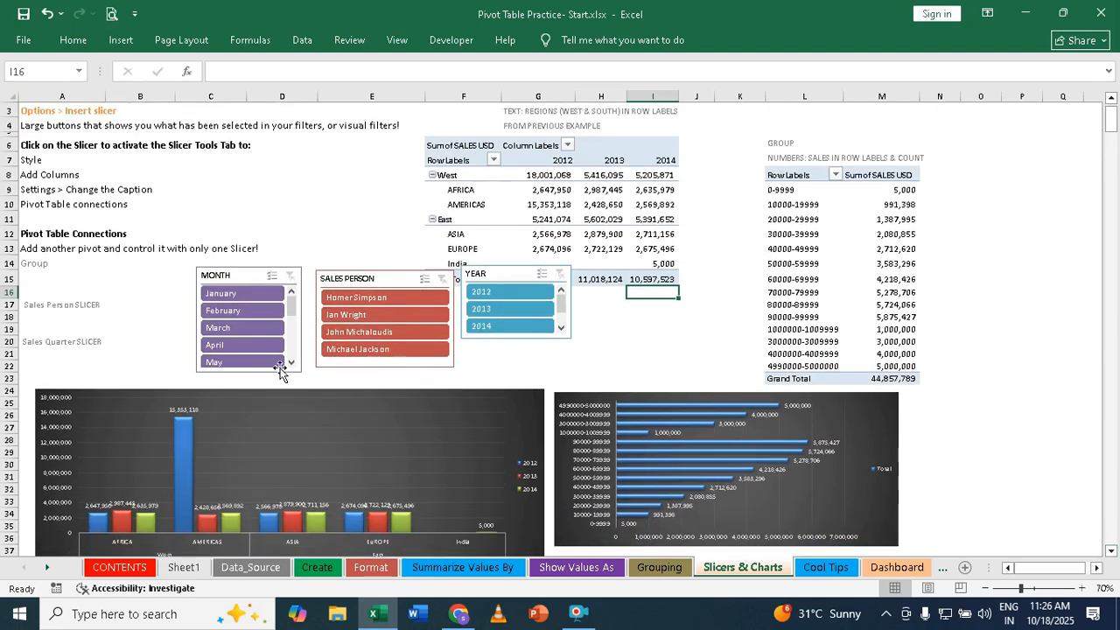
# - Test the three slicers in turn with January, the third sales person and 2013, clearing each filter before the next
pyautogui.click(224, 294)
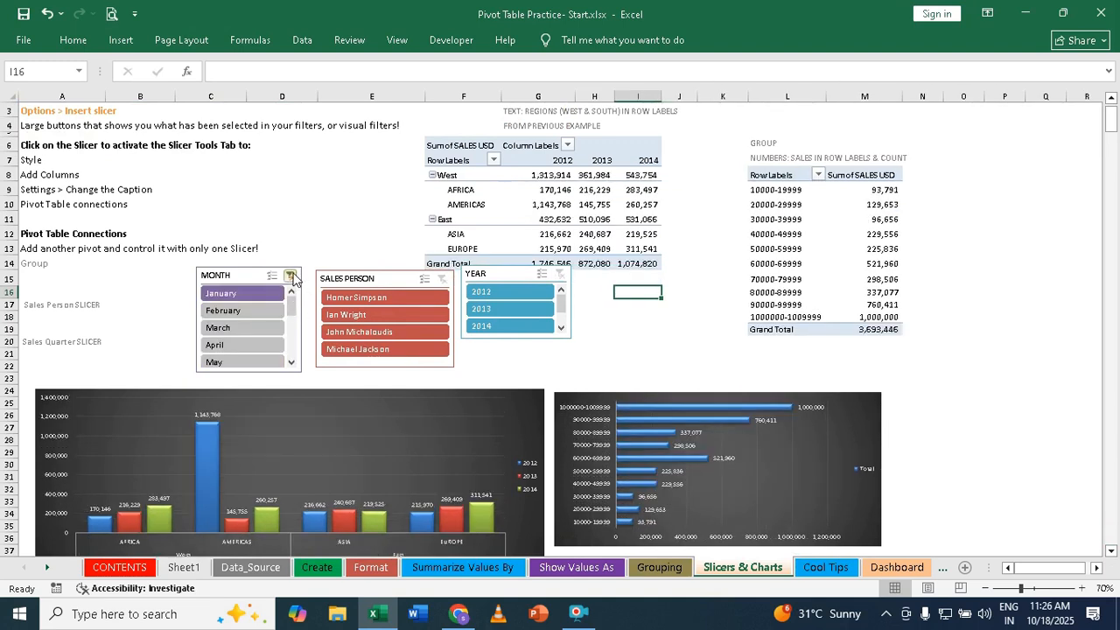
pyautogui.click(290, 276)
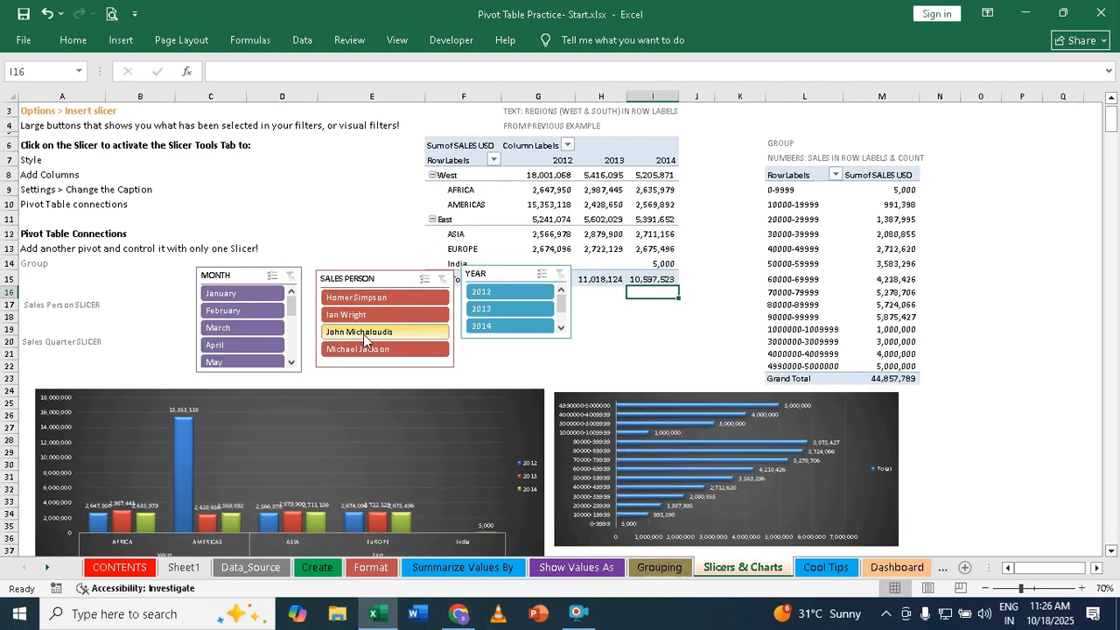
pyautogui.click(363, 333)
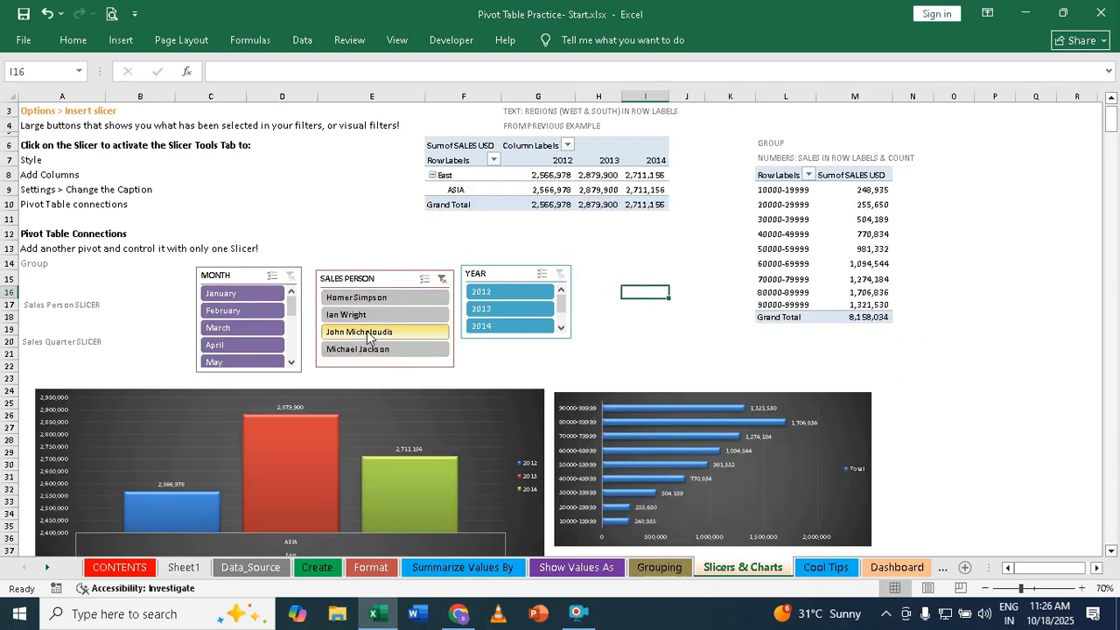
pyautogui.click(487, 310)
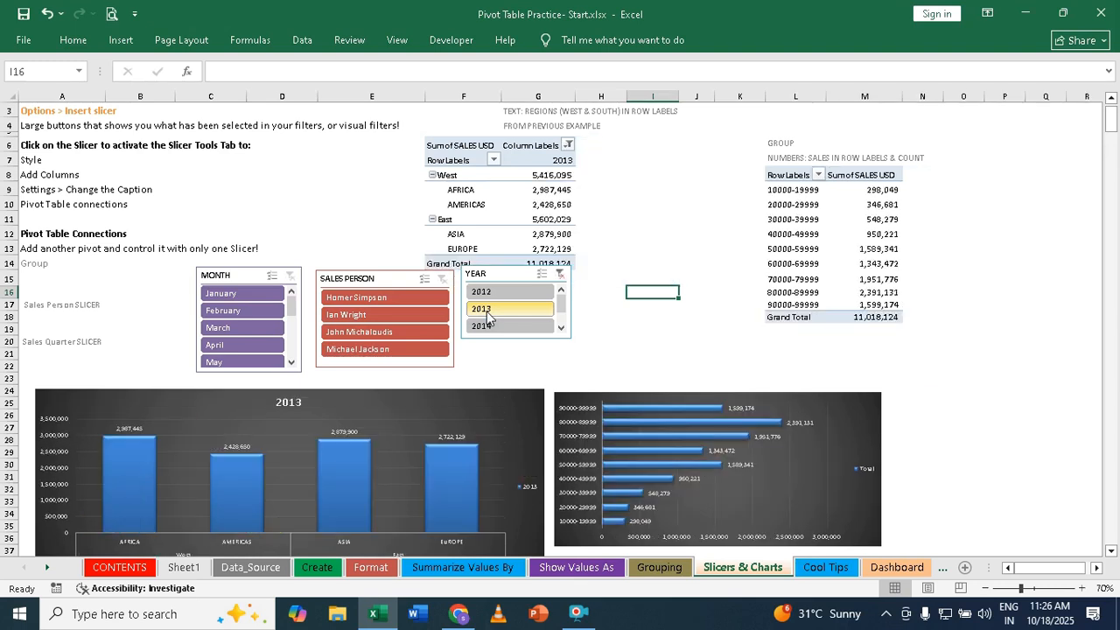